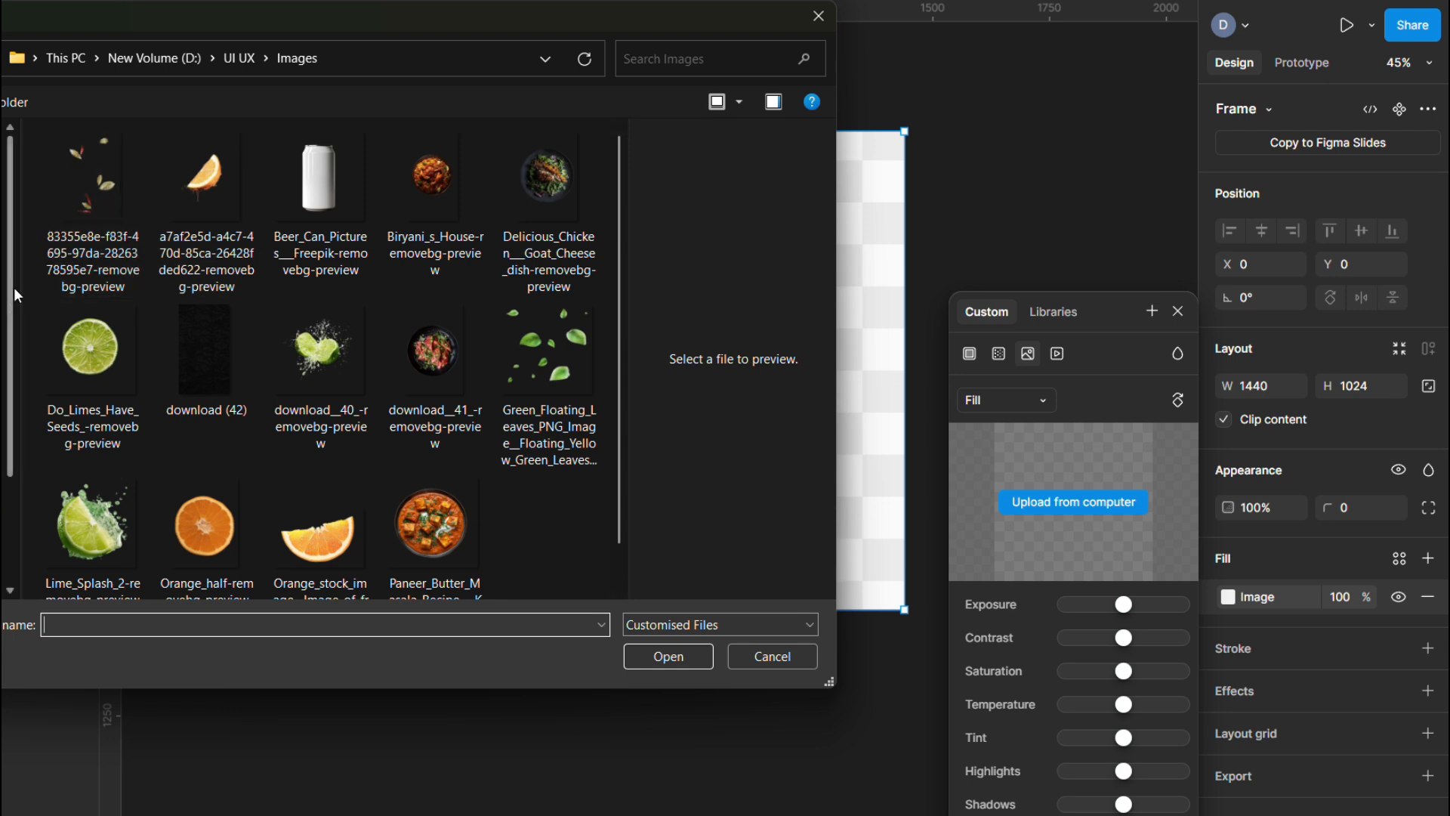
Fill the 1440×1024 Slide 1 frame with the dark crumpled-paper texture 'download (42)'
double_click(205, 360)
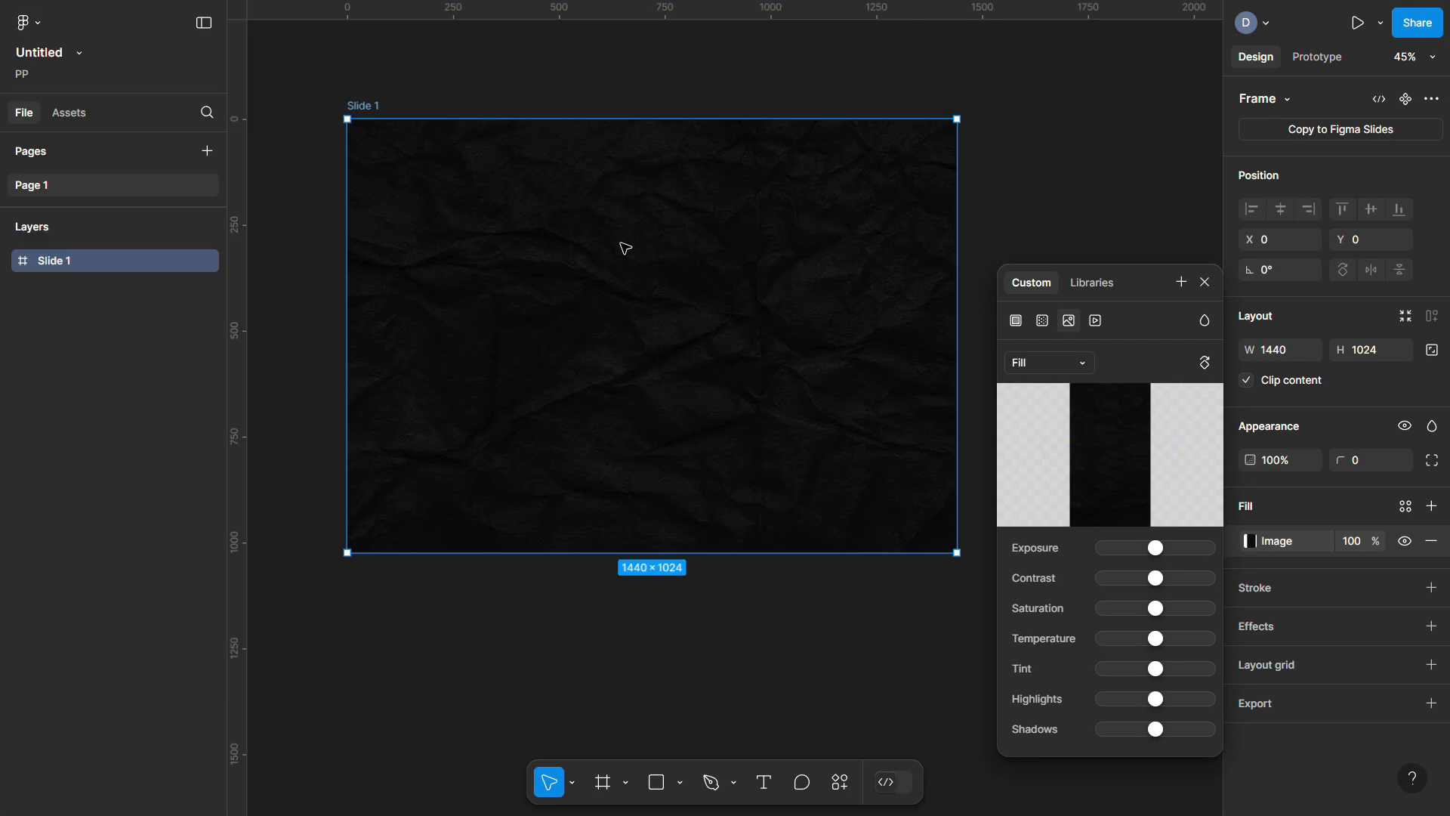
scroll(625, 248, up, 3)
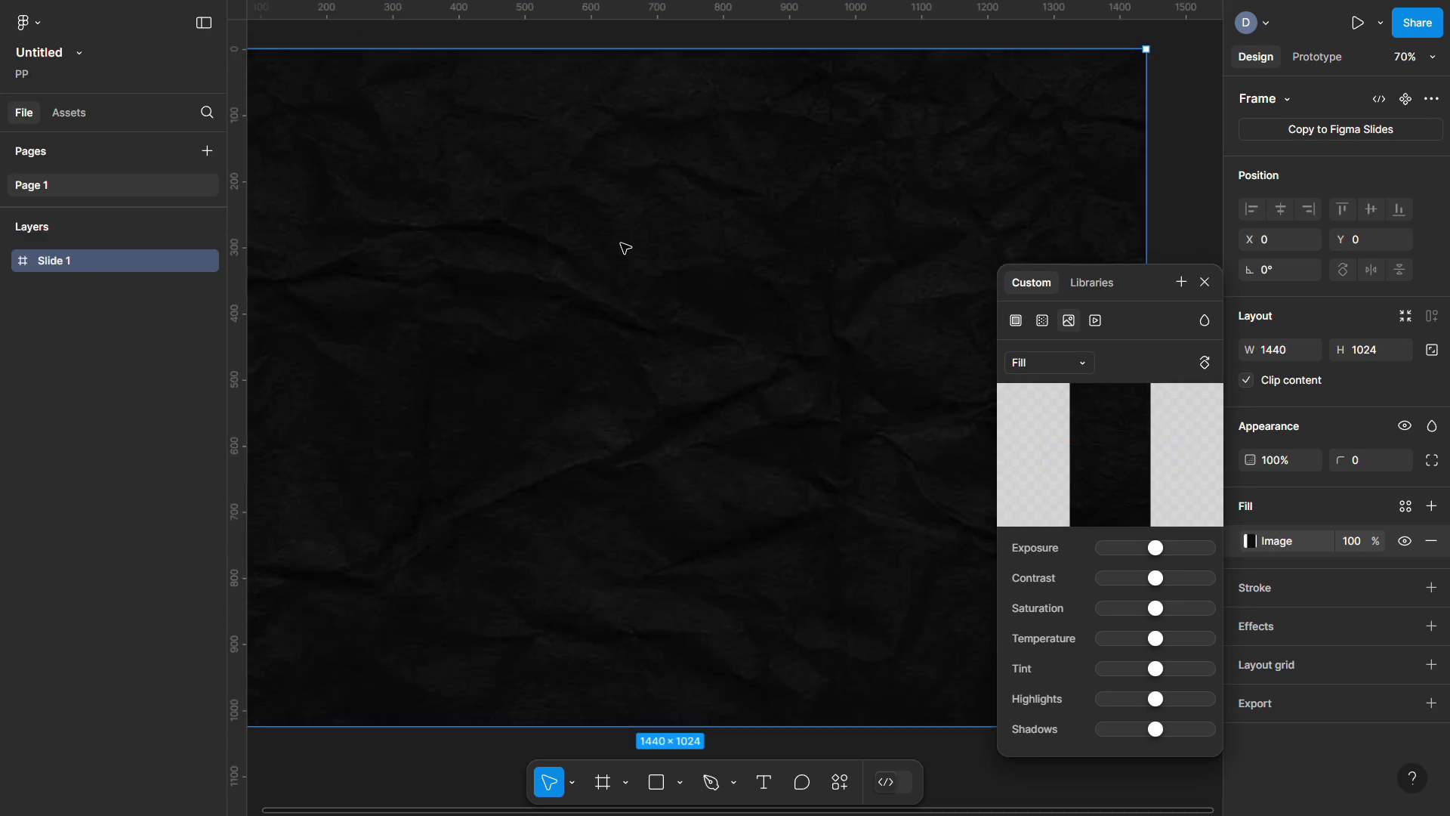
click(1157, 188)
scroll(1157, 188, left, 2)
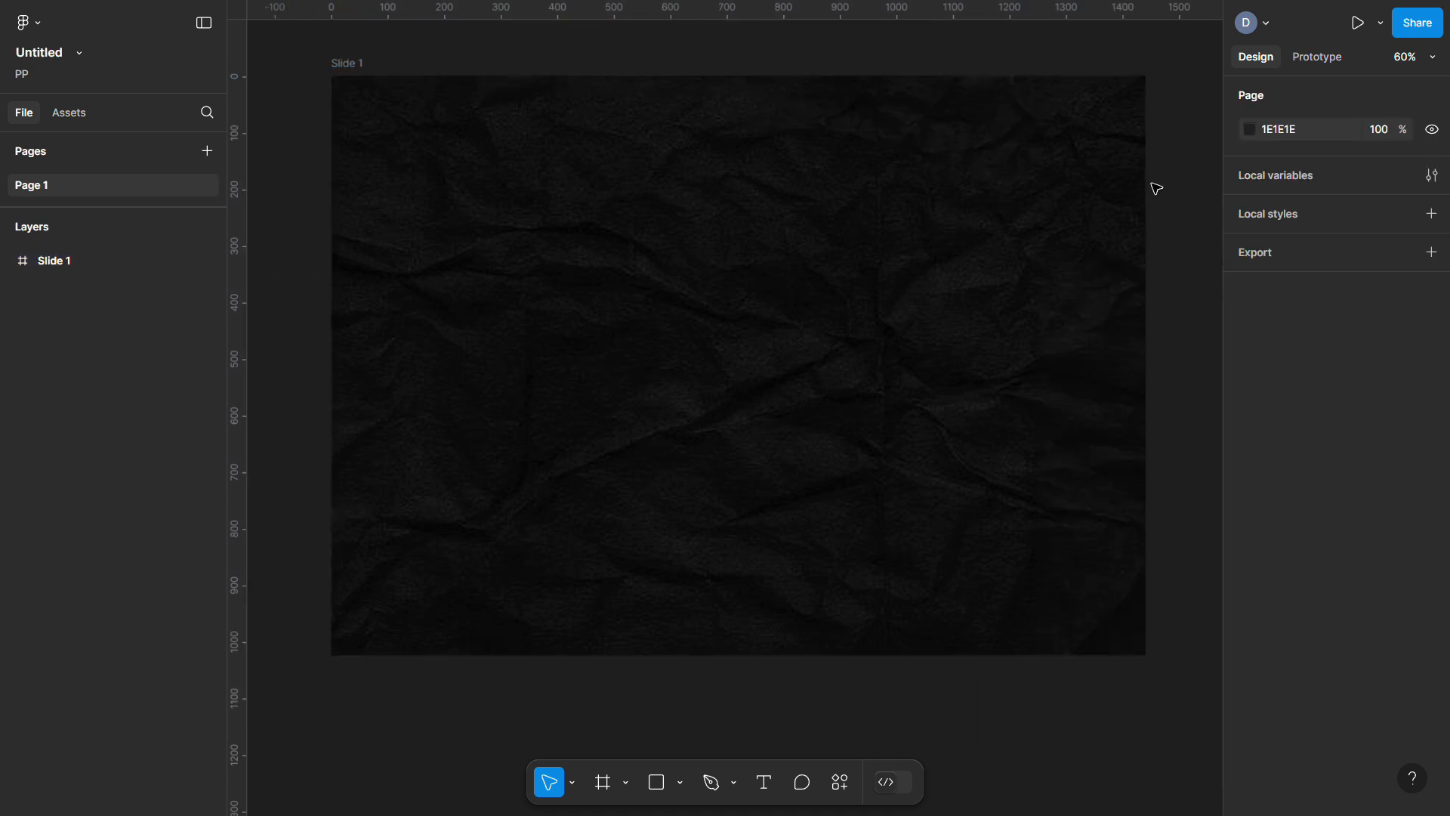
Pan down the canvas to review the numbered 1-2-3 box map planning slide navigation
scroll(1157, 188, down, 1)
scroll(1157, 188, right, 2)
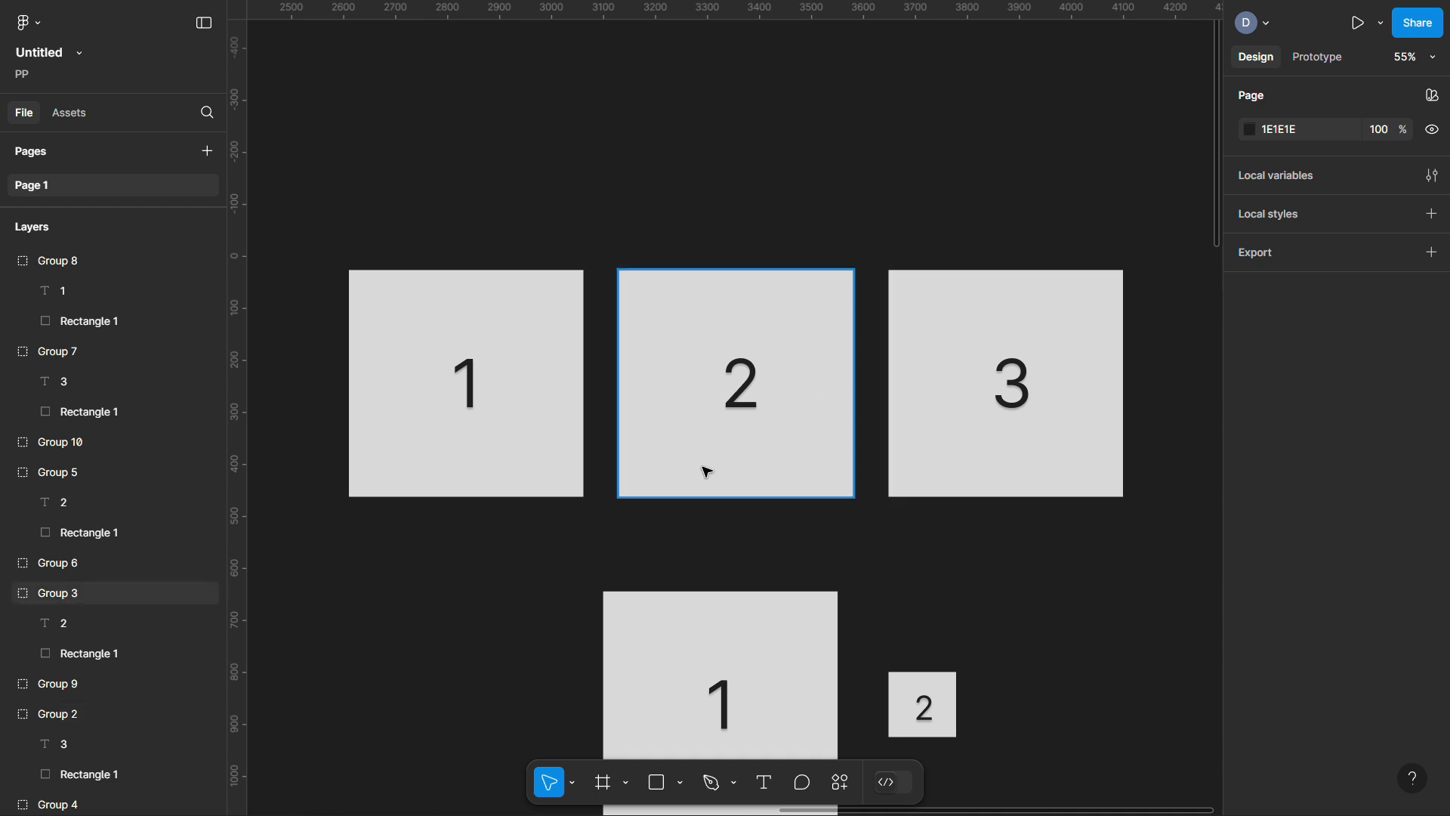
scroll(707, 470, down, 5)
scroll(707, 466, down, 4)
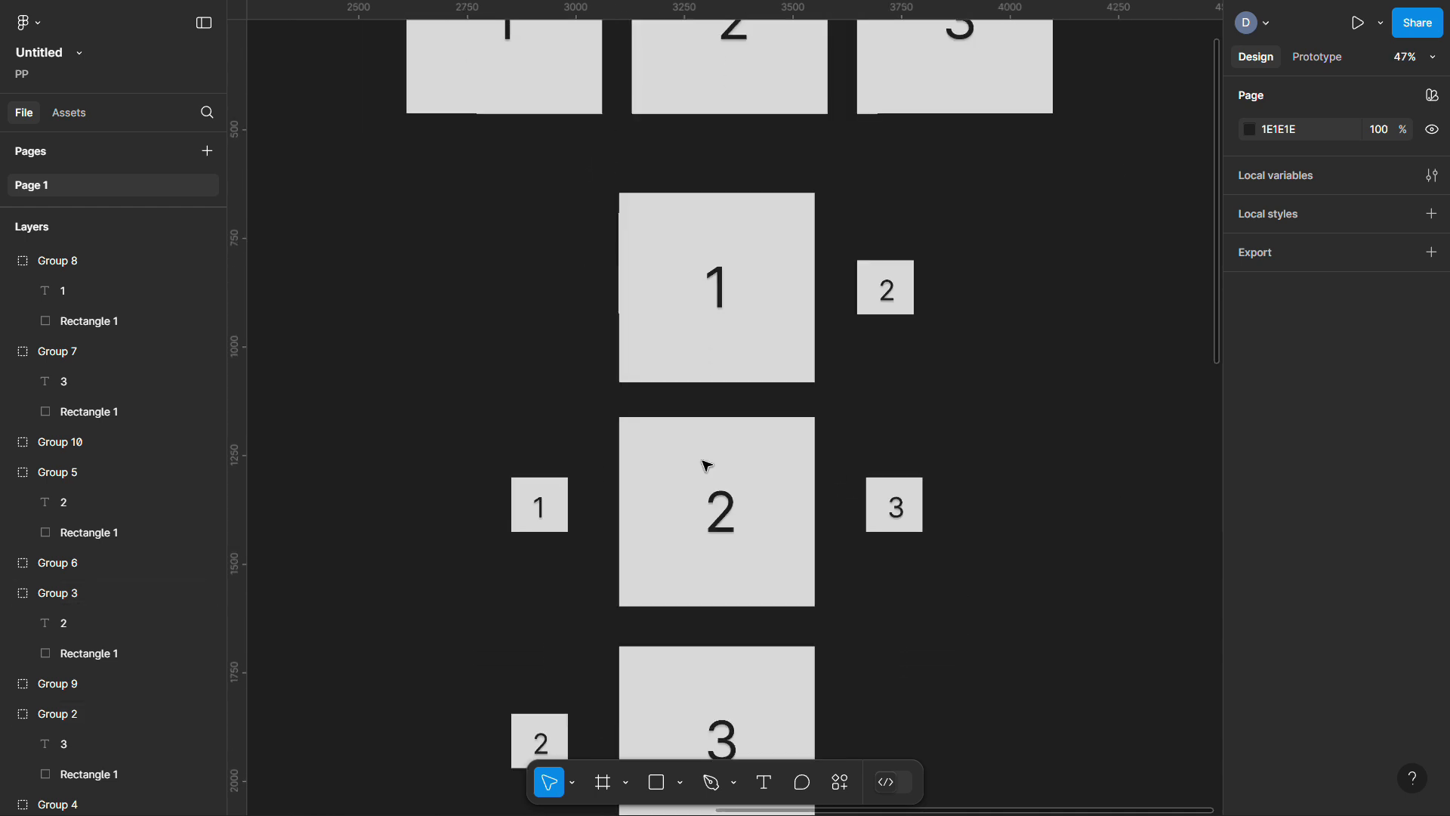
scroll(707, 467, up, 5)
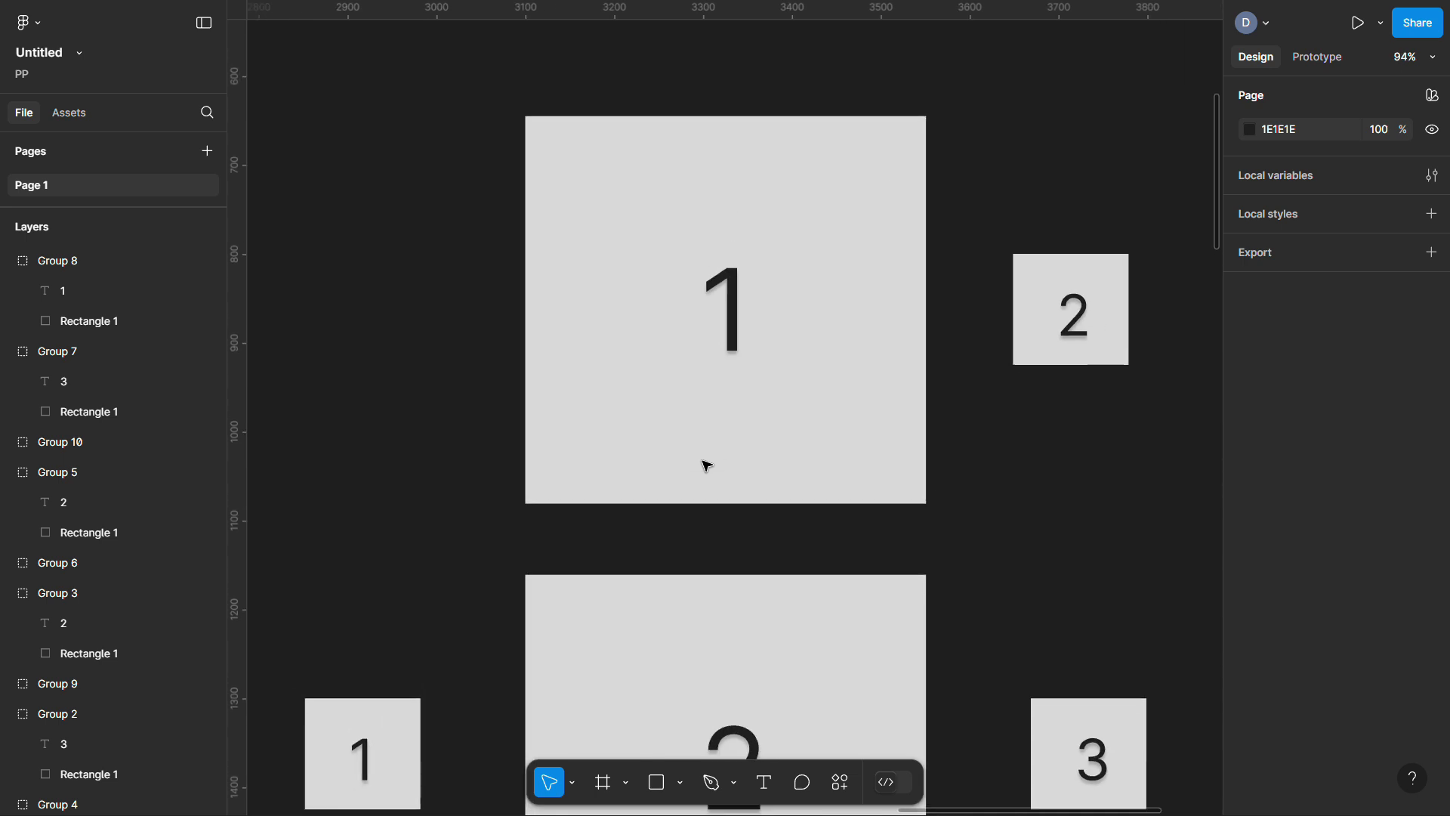
scroll(707, 466, down, 3)
scroll(707, 467, down, 1)
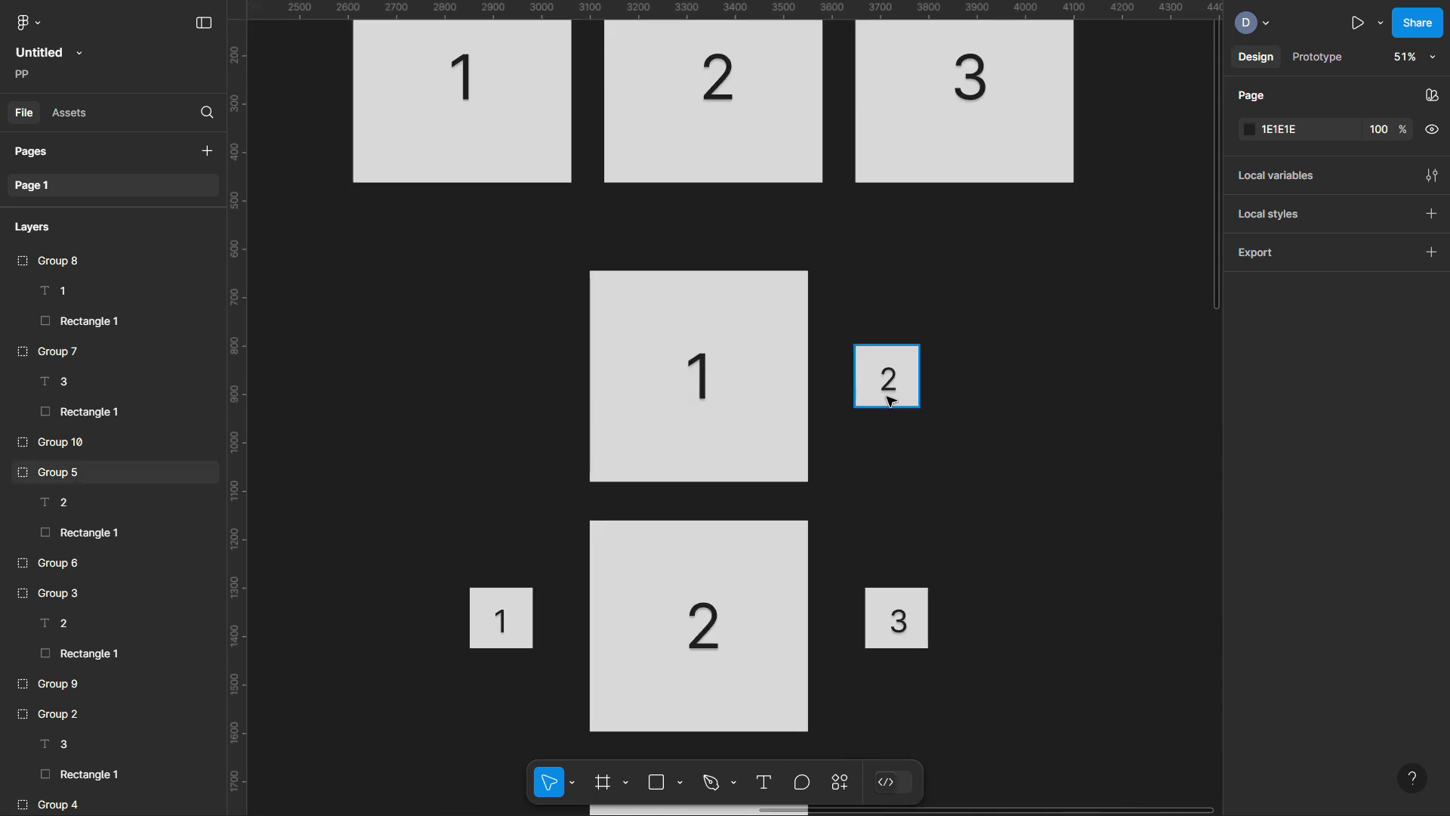
scroll(891, 400, down, 3)
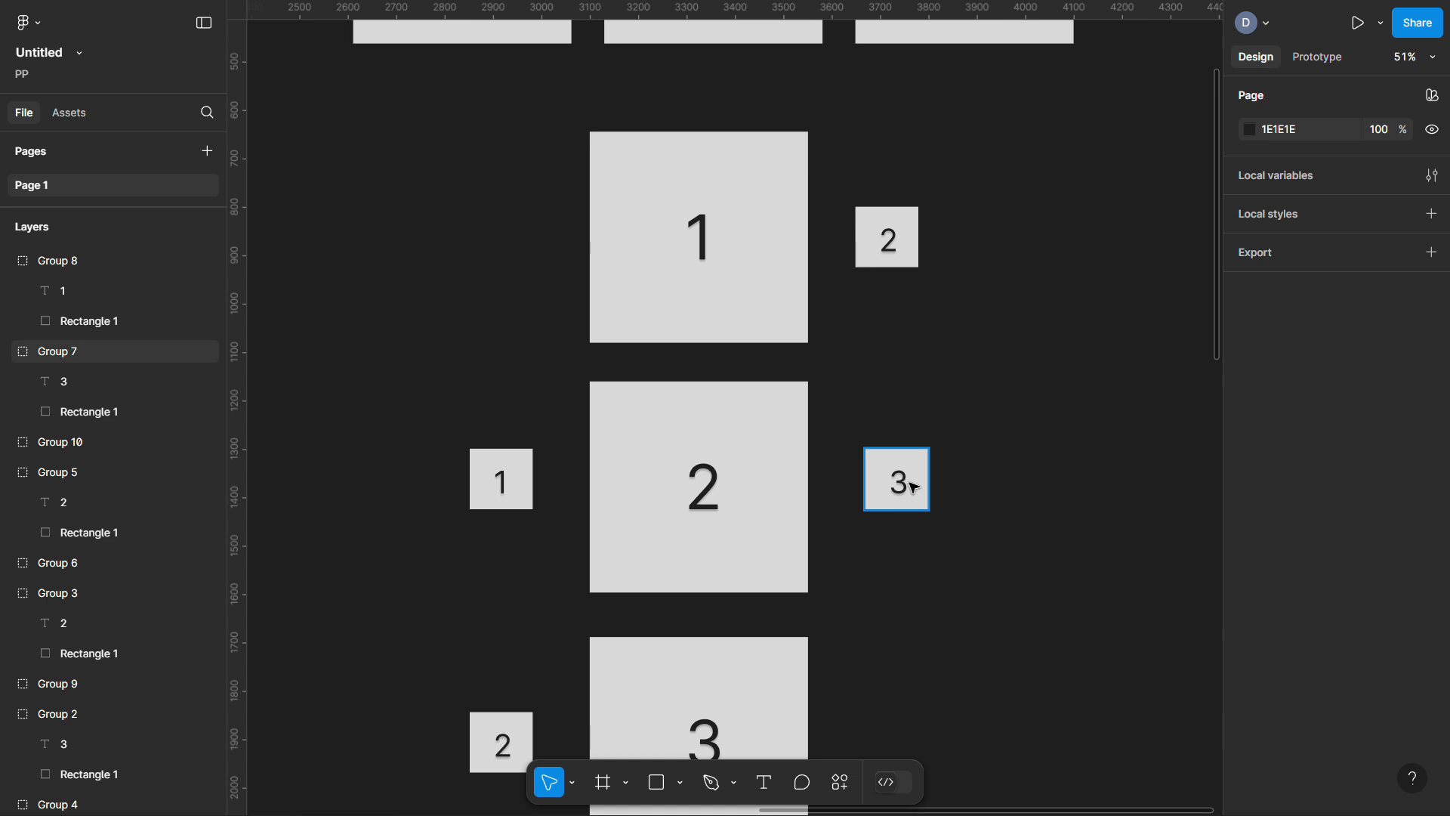
scroll(914, 487, down, 1)
scroll(914, 487, down, 5)
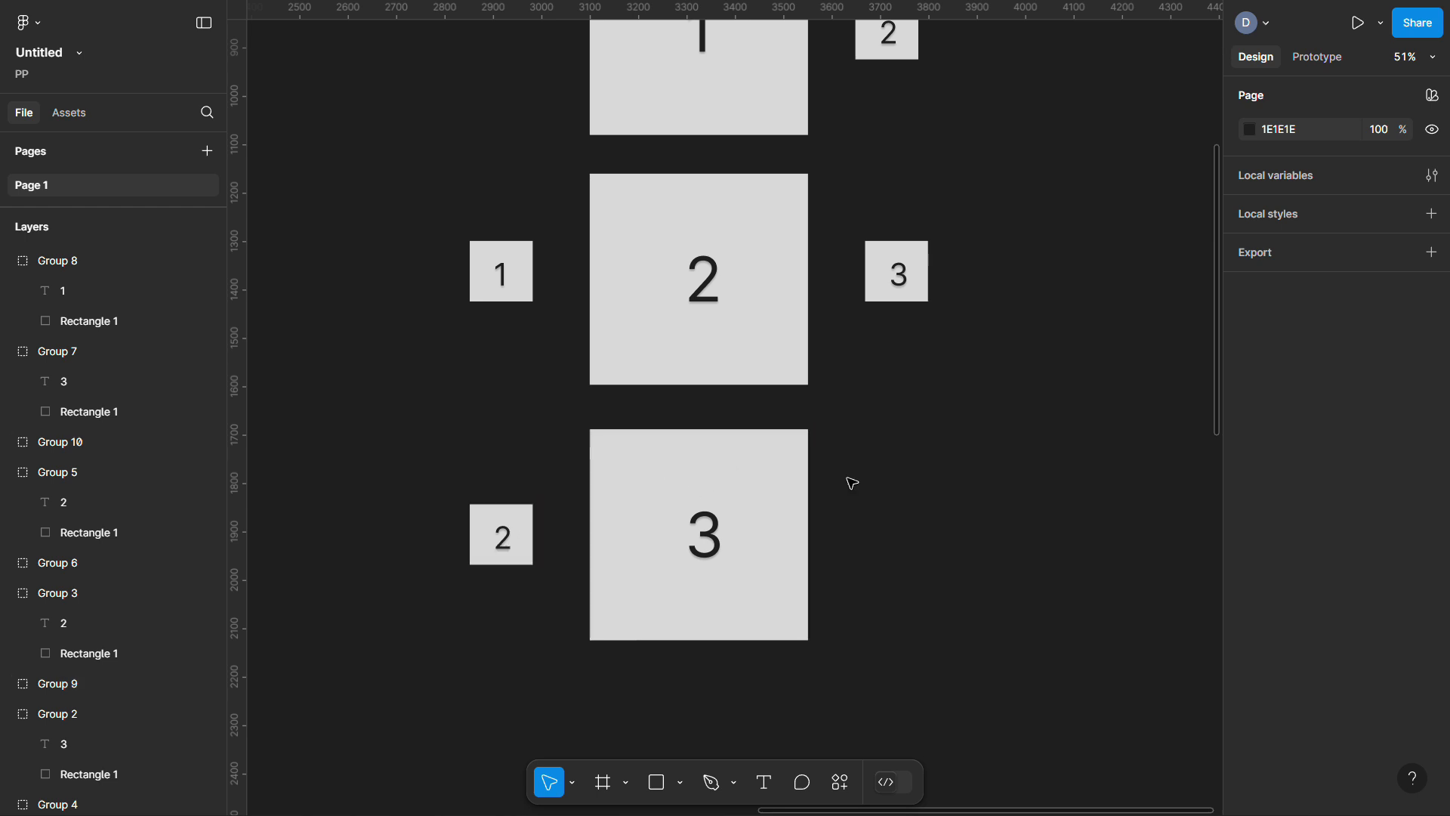
scroll(718, 557, up, 1)
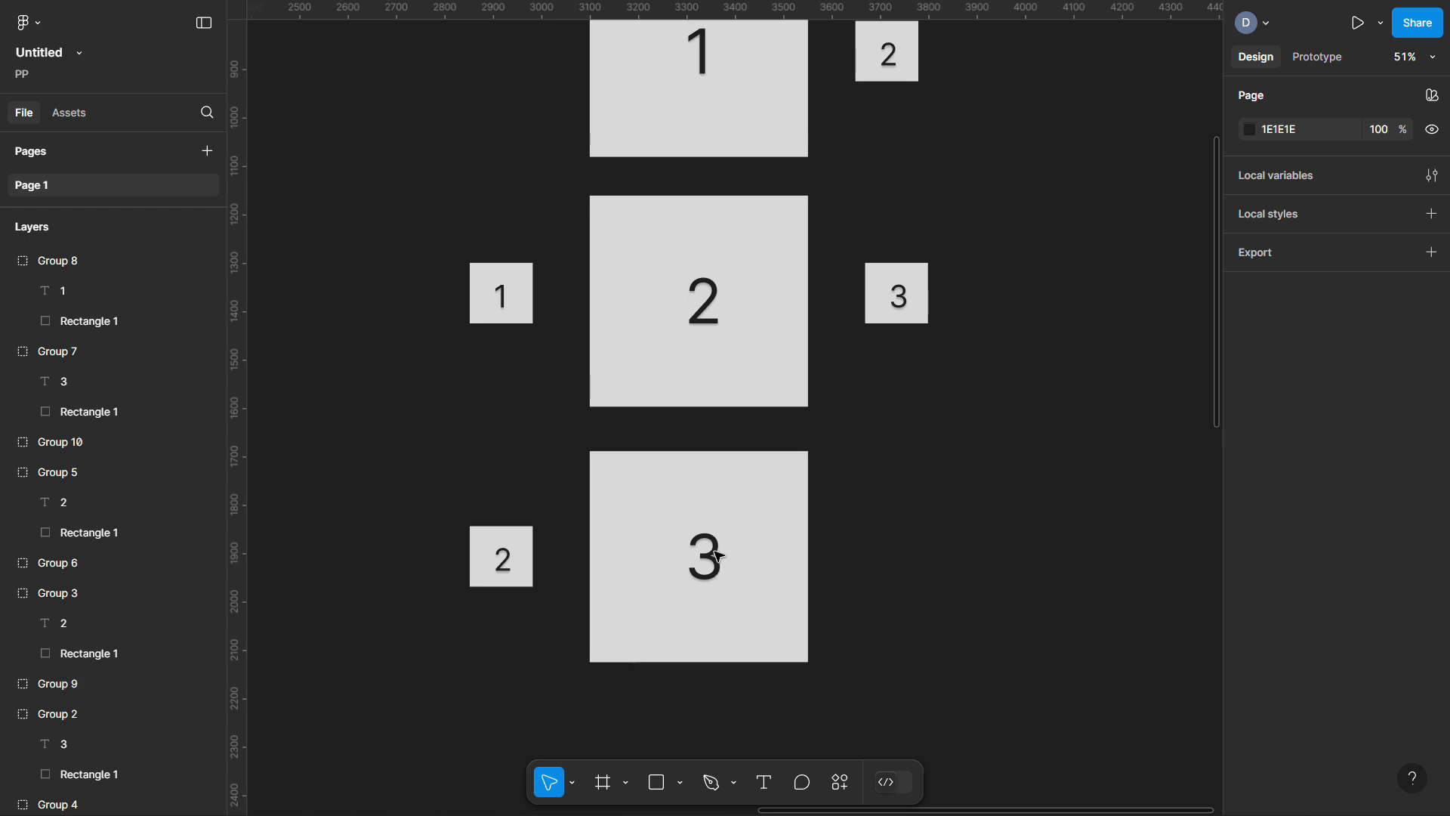
scroll(717, 557, down, 5)
scroll(717, 557, down, 1)
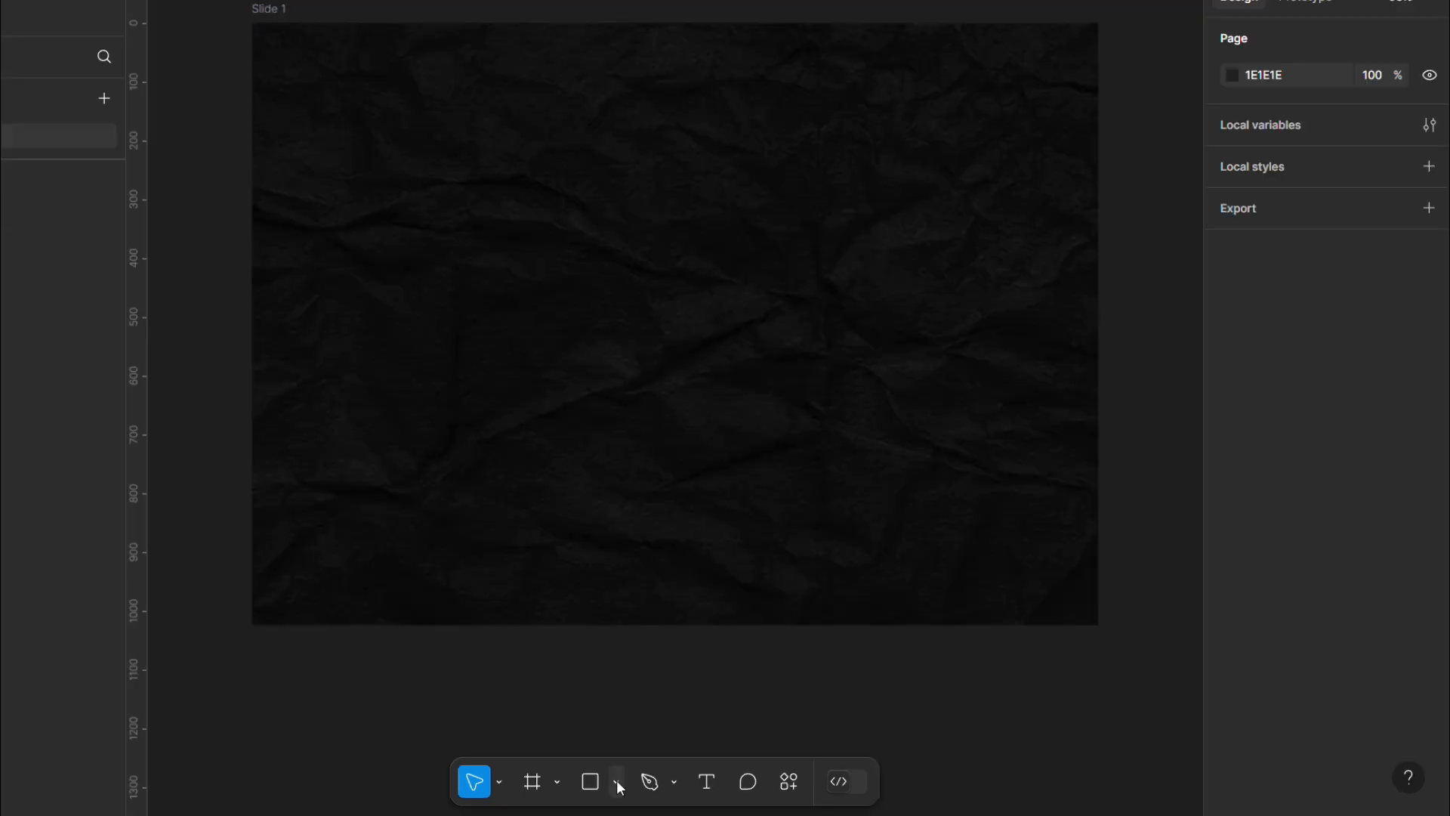
Insert the red salad plate image onto Slide 1 and crop it
click(617, 782)
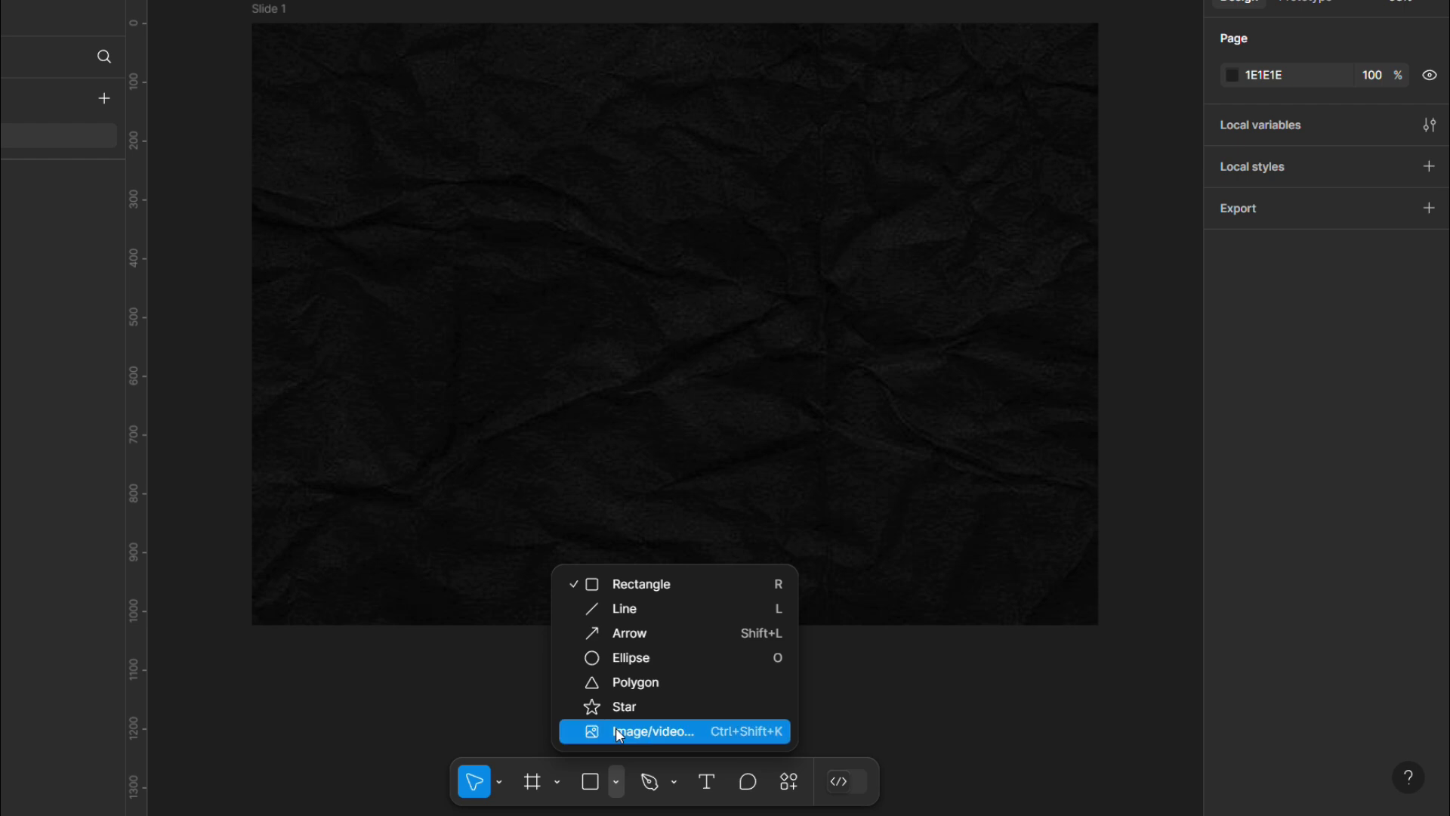
click(616, 730)
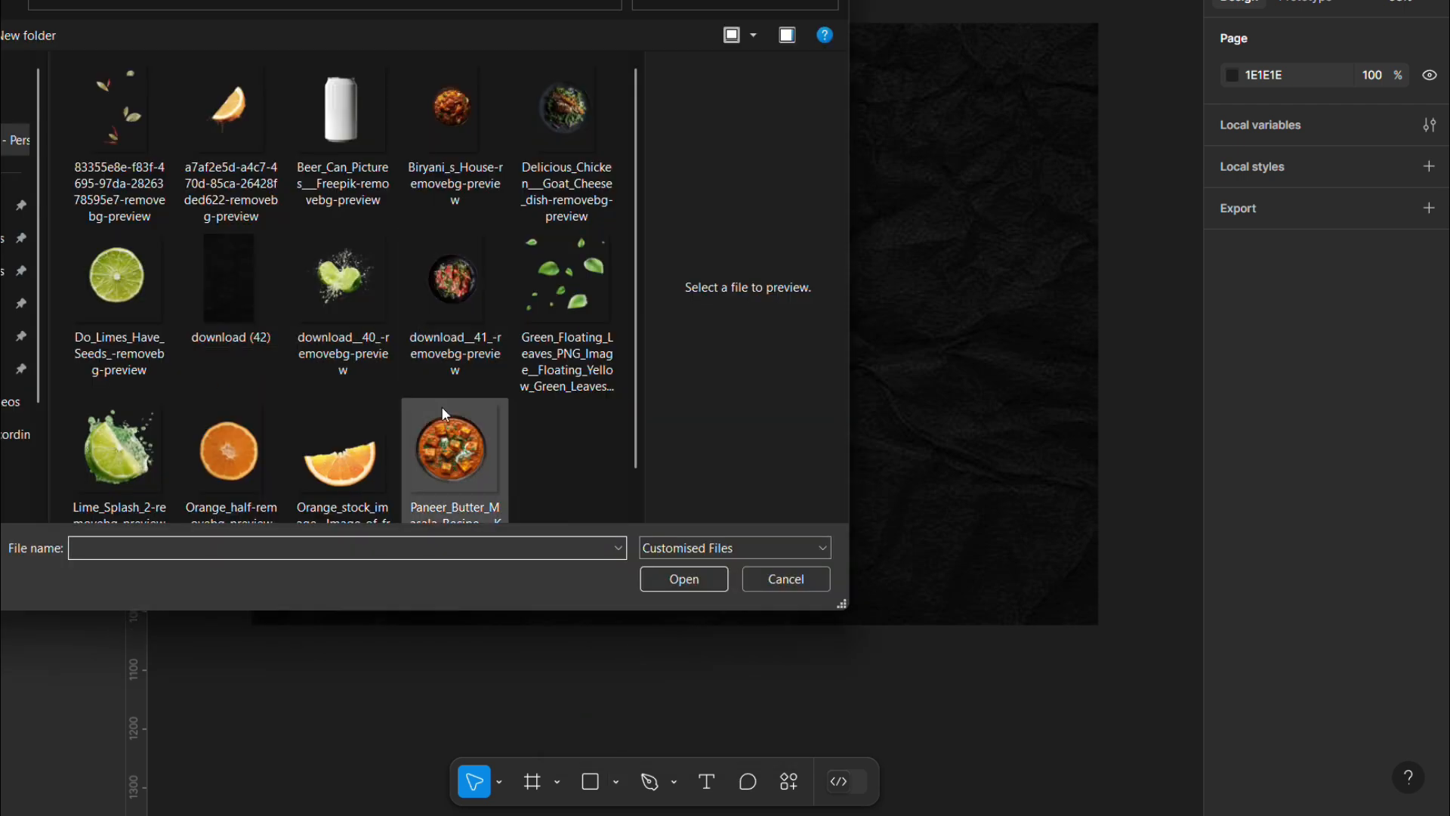
double_click(453, 280)
drag(382, 153, 737, 422)
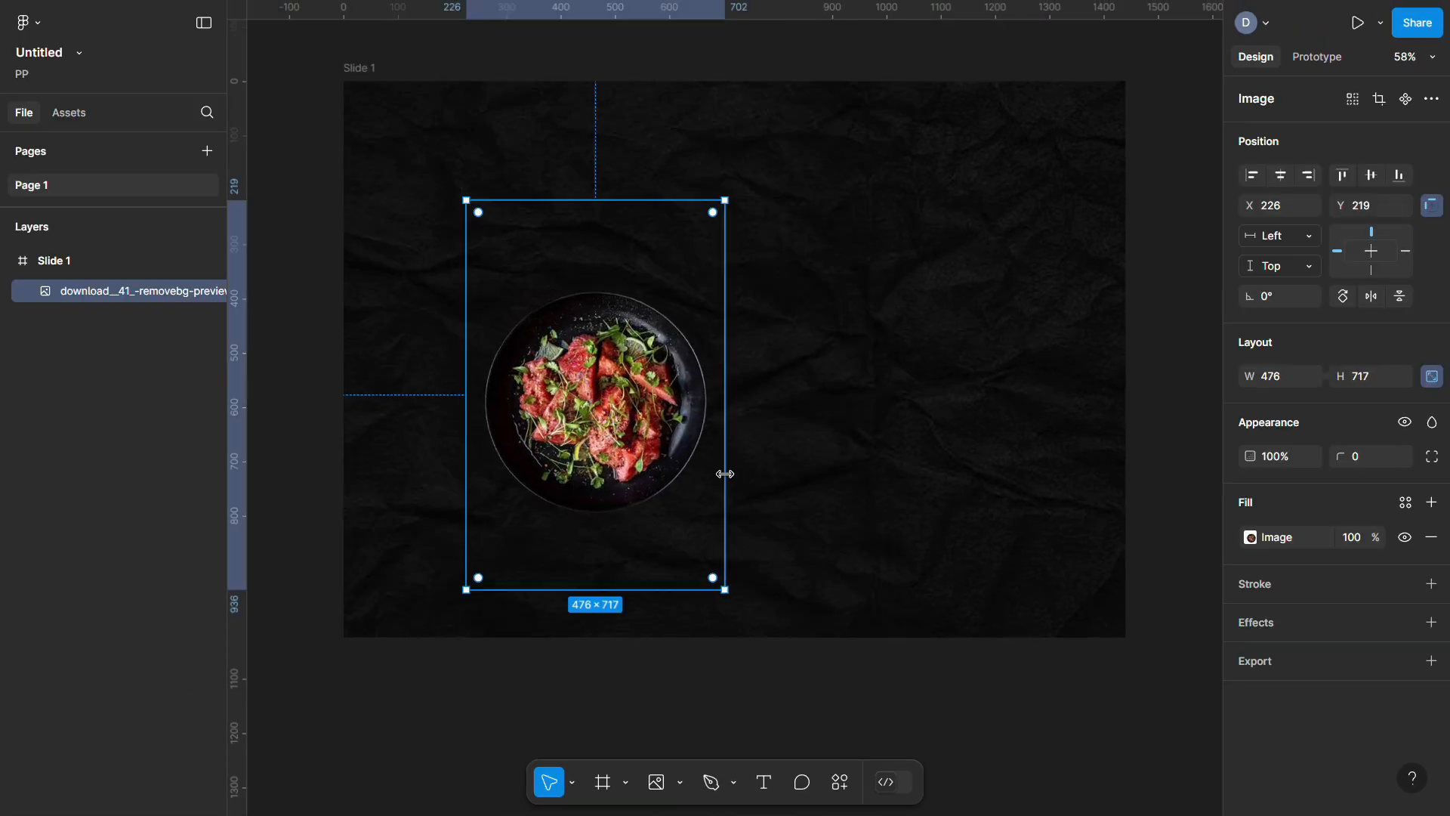
key(Return)
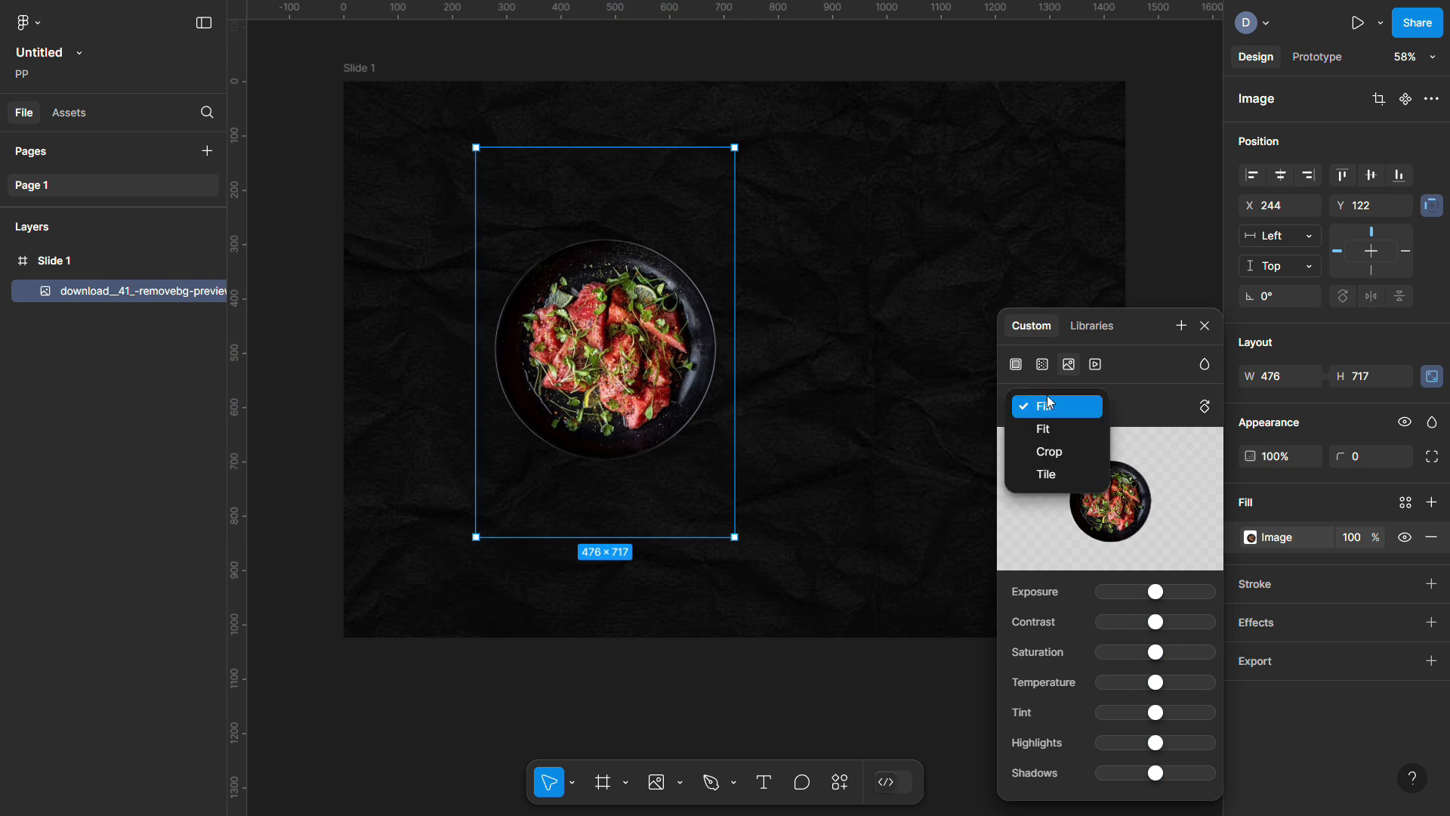
key(Return)
Enlarge the salad plate to about 619×597 and place it on the slide's left side
mouse_move(732, 225)
mouse_down()
mouse_move(684, 257)
mouse_move(782, 177)
mouse_move(747, 204)
mouse_up()
drag(697, 285, 701, 271)
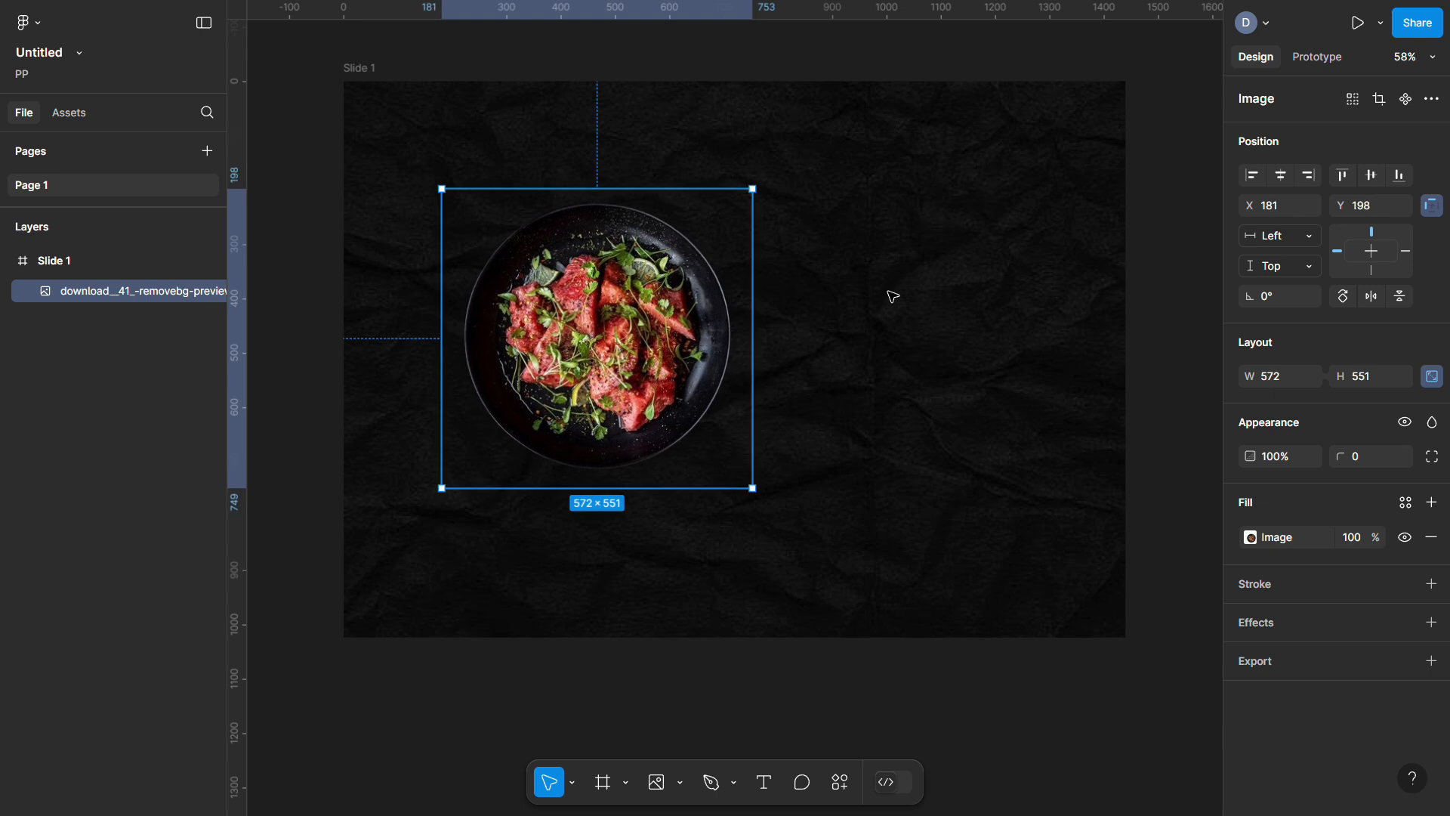
drag(752, 188, 778, 163)
drag(698, 272, 688, 296)
scroll(858, 295, up, 2)
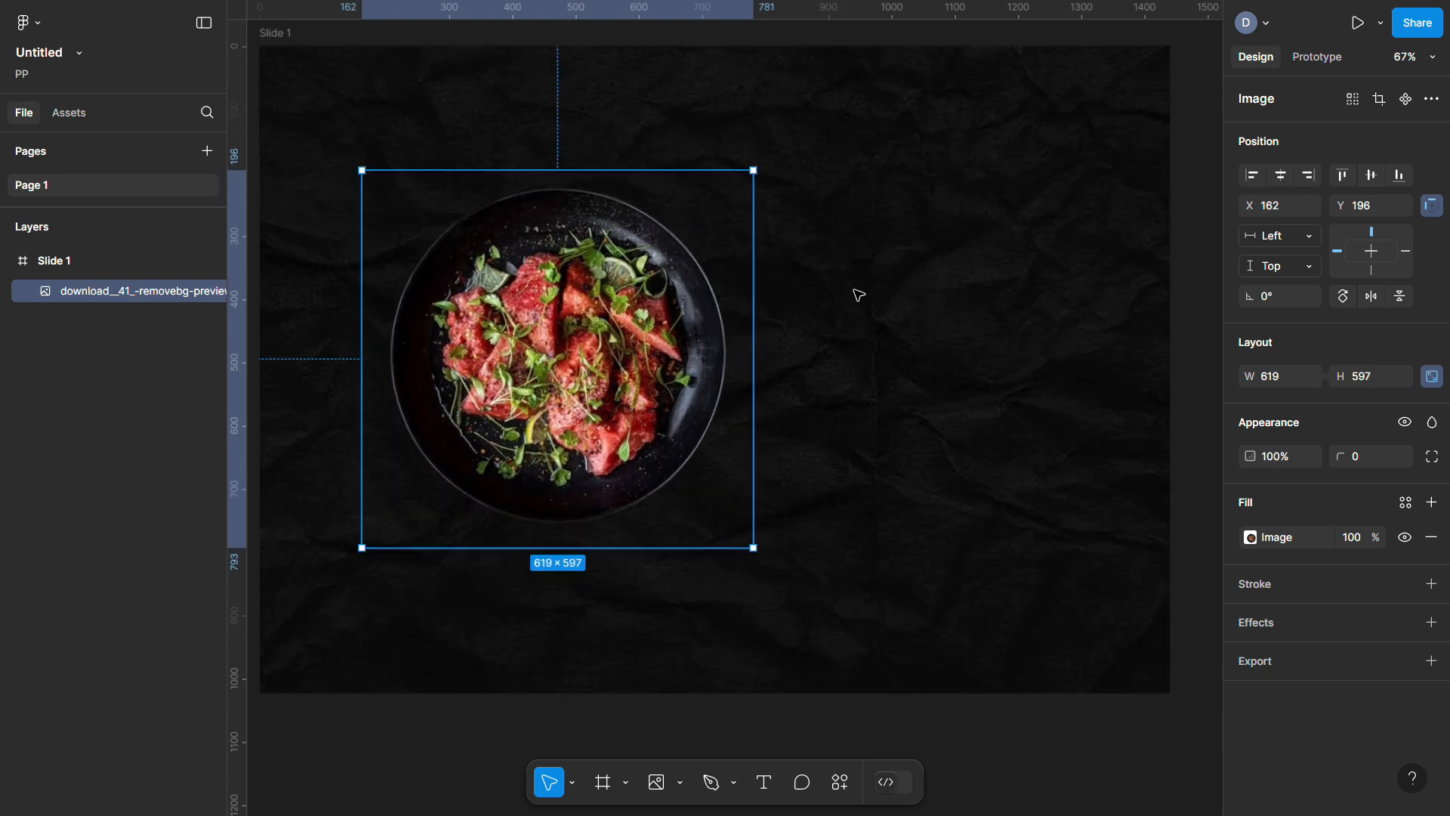
scroll(858, 295, down, 2)
scroll(858, 295, left, 2)
scroll(858, 295, right, 3)
click(502, 65)
click(308, 67)
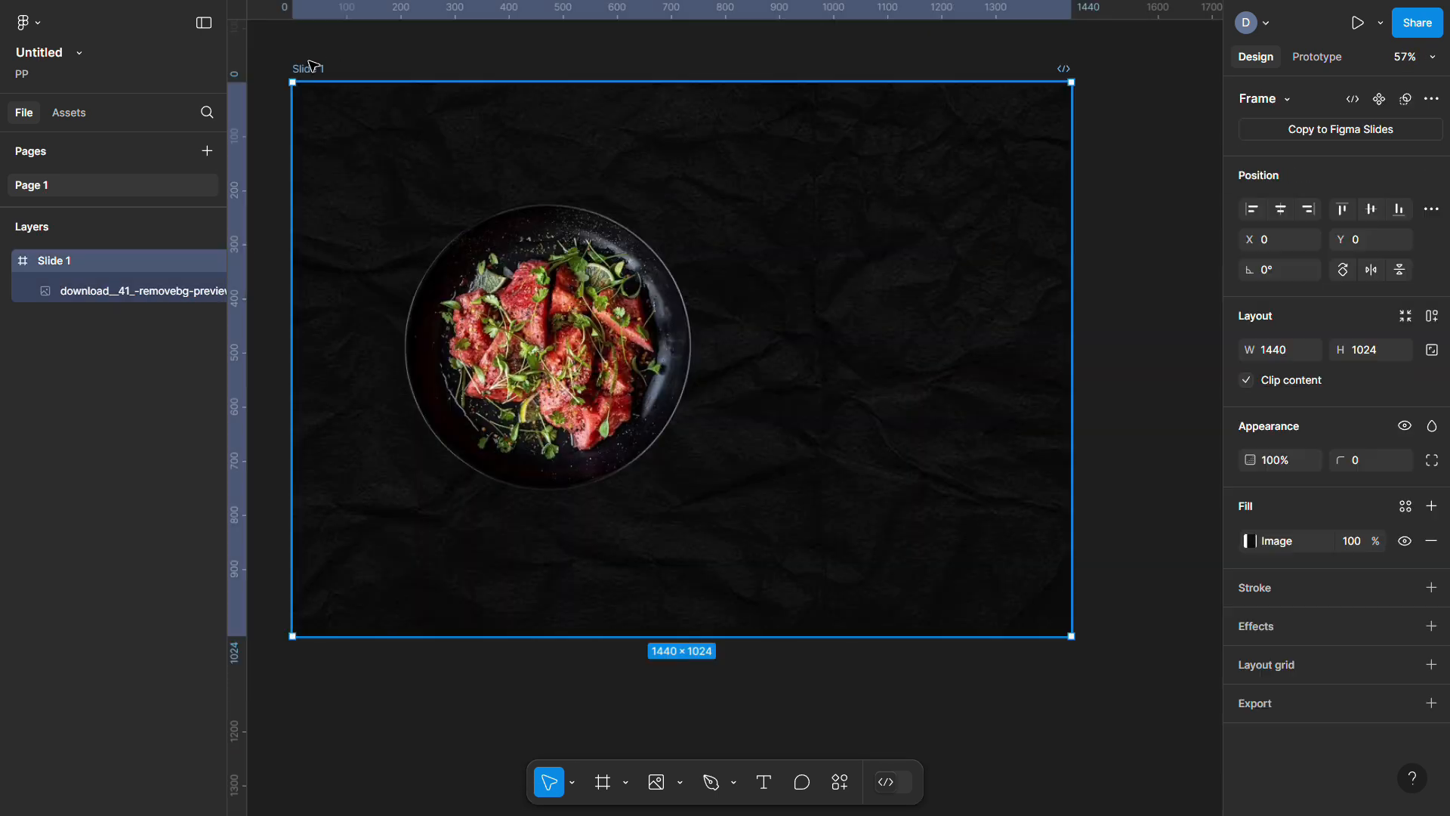
Duplicate Slide 1 into Slide 2 below it and swap in the chicken salad image
key(ctrl+d)
scroll(509, 184, down, 5)
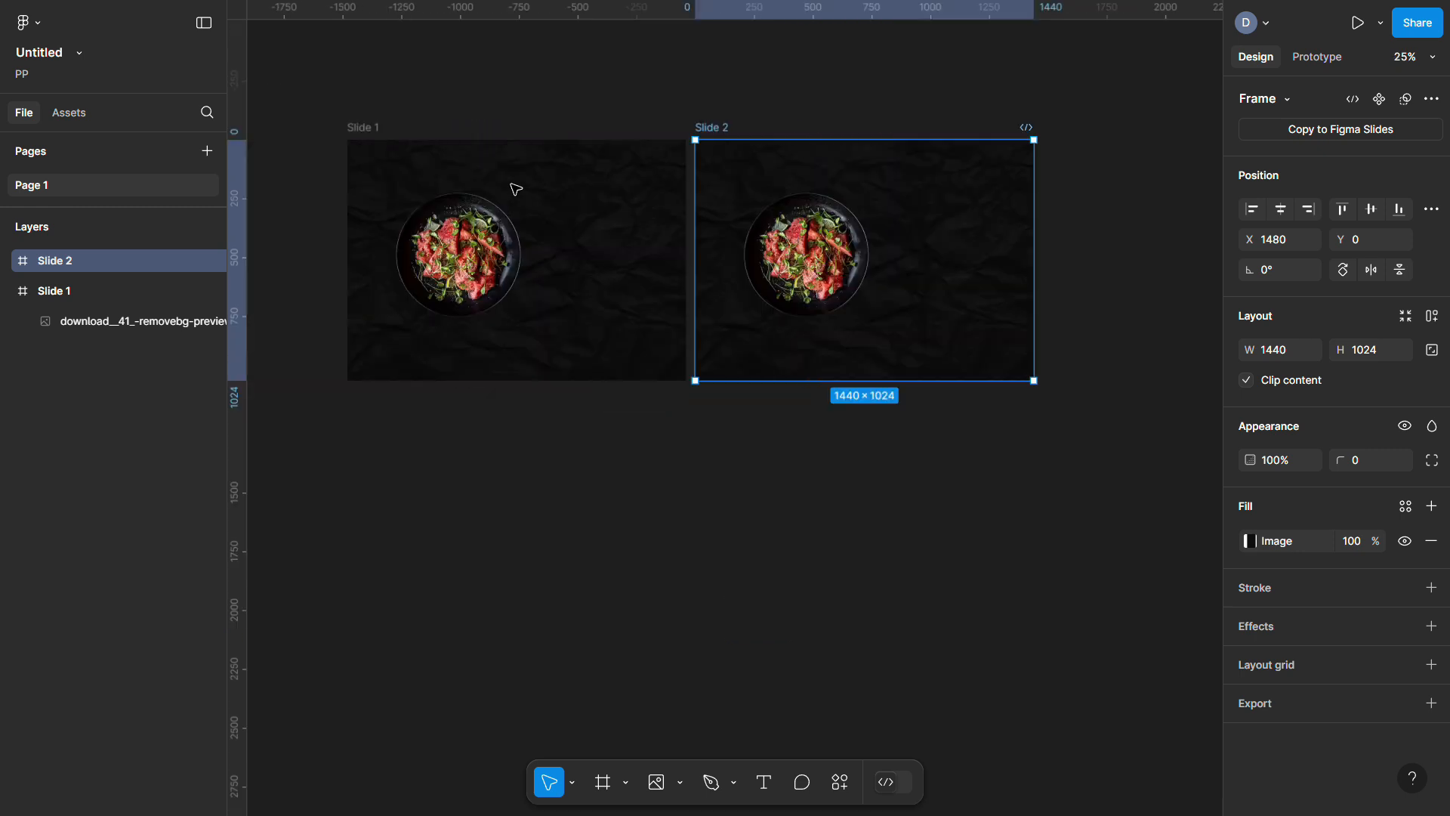
drag(766, 133, 434, 397)
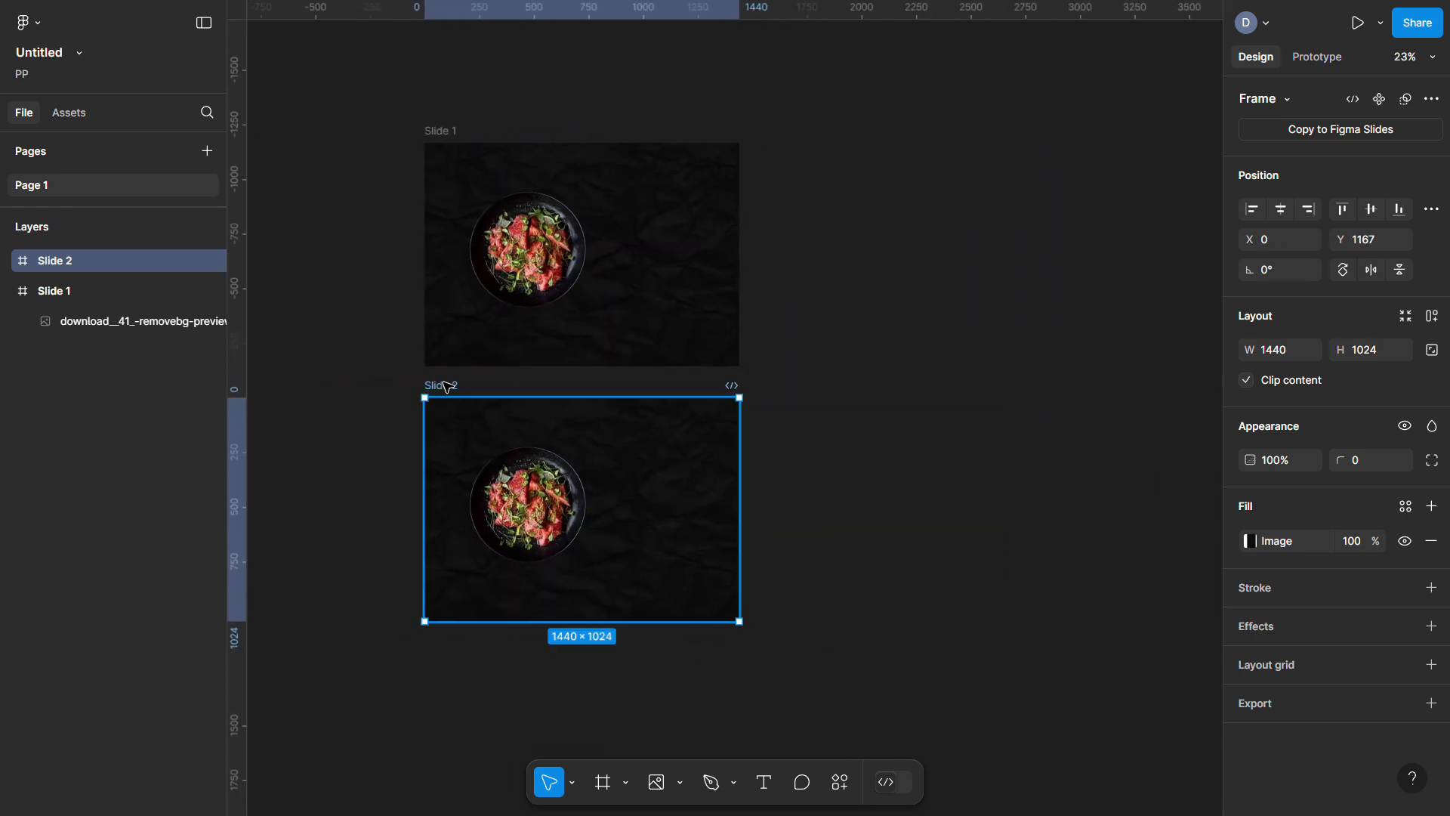
scroll(529, 551, up, 3)
scroll(605, 529, down, 2)
click(656, 782)
double_click(634, 194)
click(590, 363)
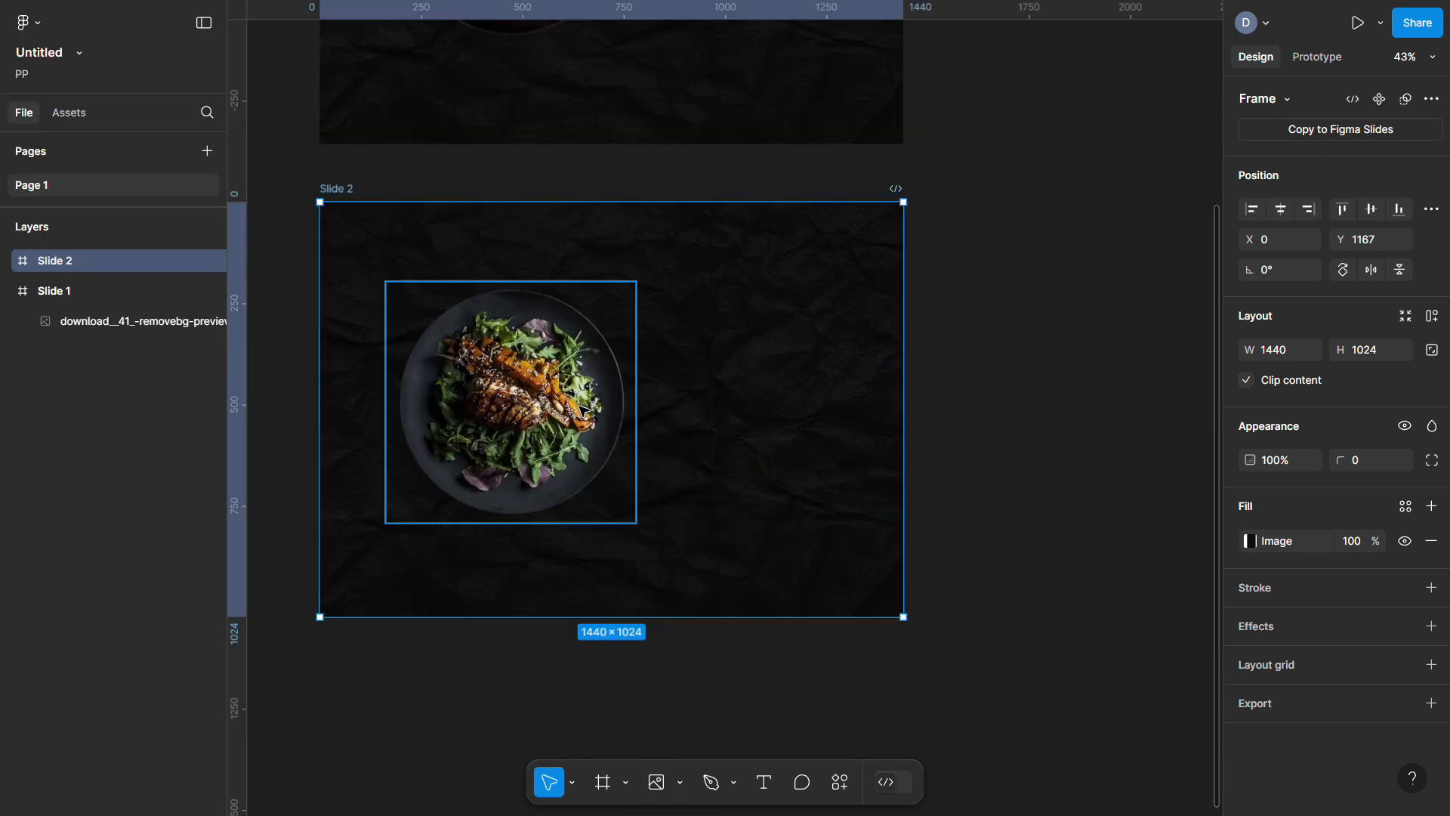
click(669, 385)
scroll(668, 384, left, 1)
click(361, 191)
Duplicate into Slide 3 below, placing the biryani image resized to 665×641
key(ctrl+d)
scroll(658, 143, down, 3)
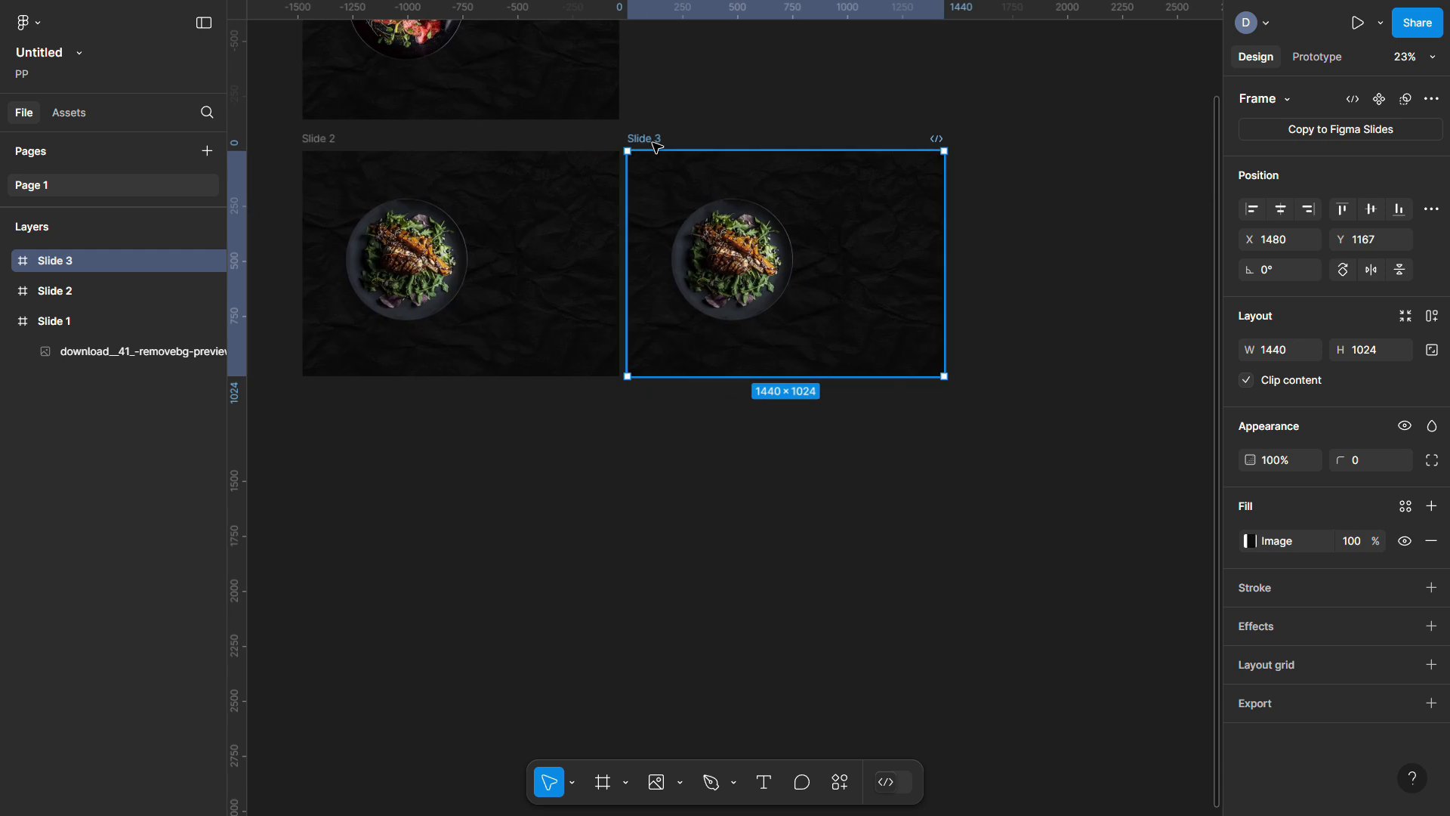
drag(658, 143, 324, 395)
key(ctrl+shift+k)
click(400, 495)
scroll(400, 495, up, 5)
drag(783, 324, 809, 301)
scroll(811, 306, down, 3)
scroll(812, 312, down, 3)
Duplicate into Slide 4 below and replace its dish with the paneer image
click(550, 251)
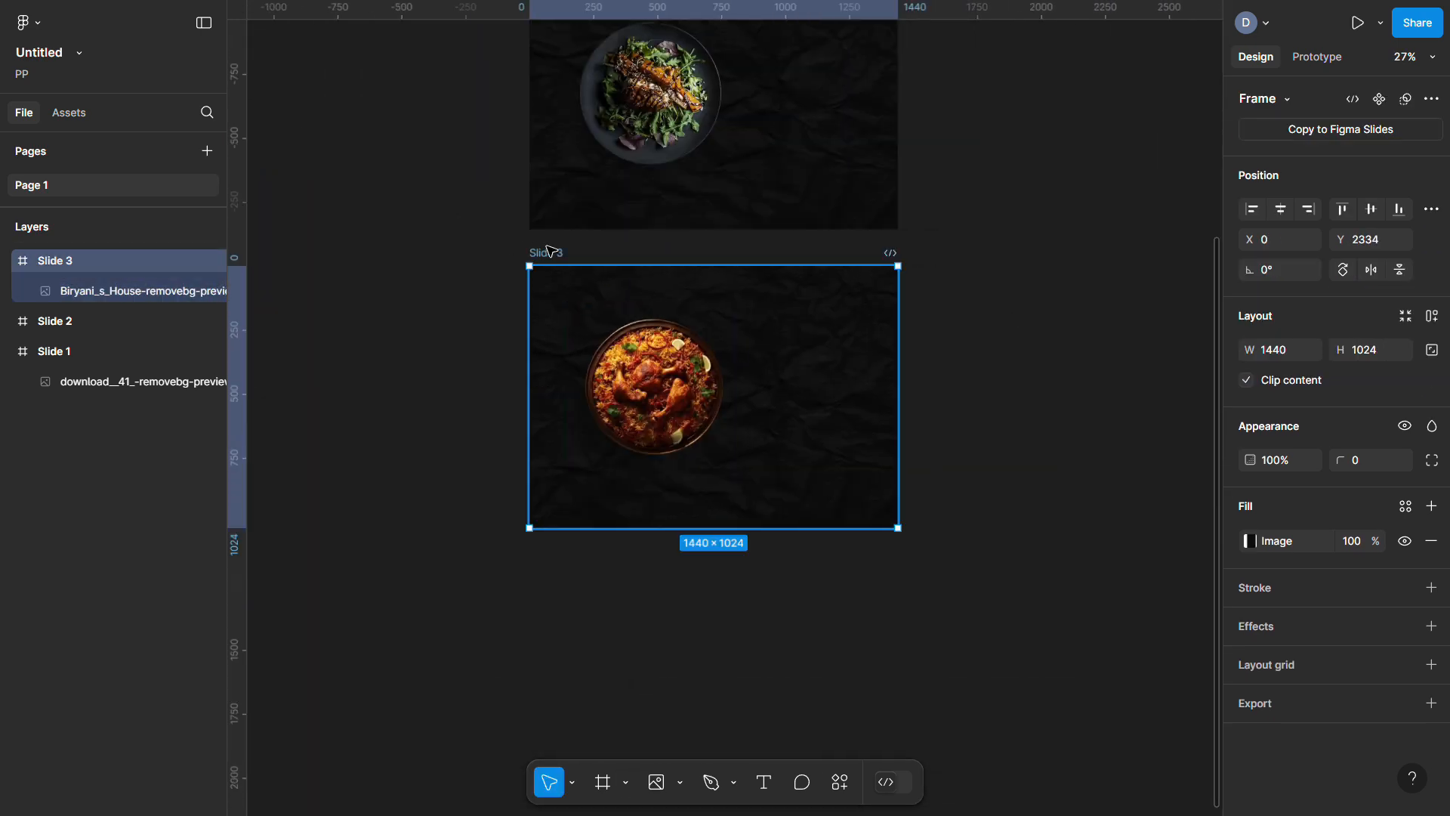
key(ctrl+d)
drag(751, 249, 574, 408)
scroll(605, 302, up, 5)
click(605, 284)
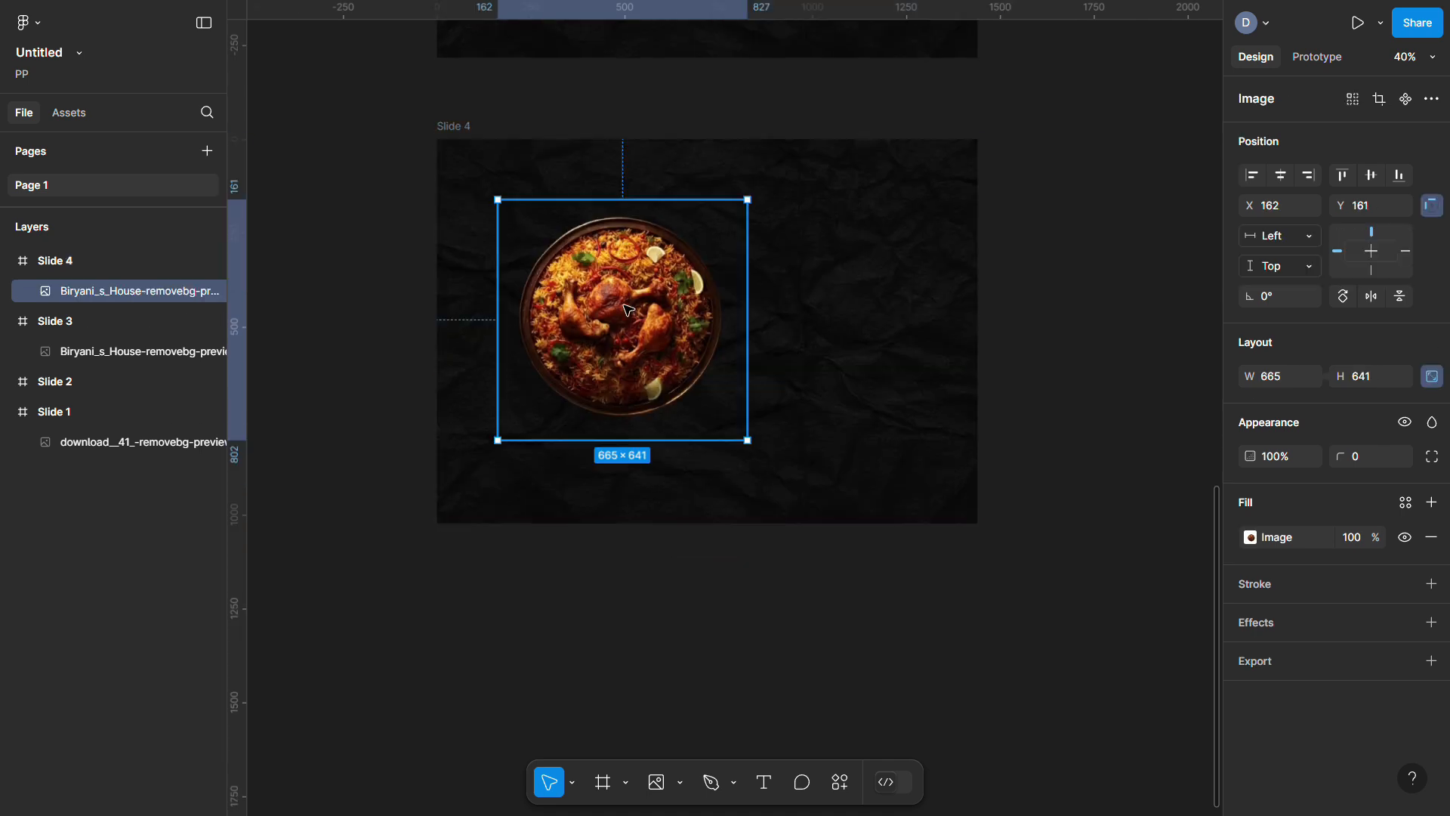
key(ctrl+v)
click(1052, 278)
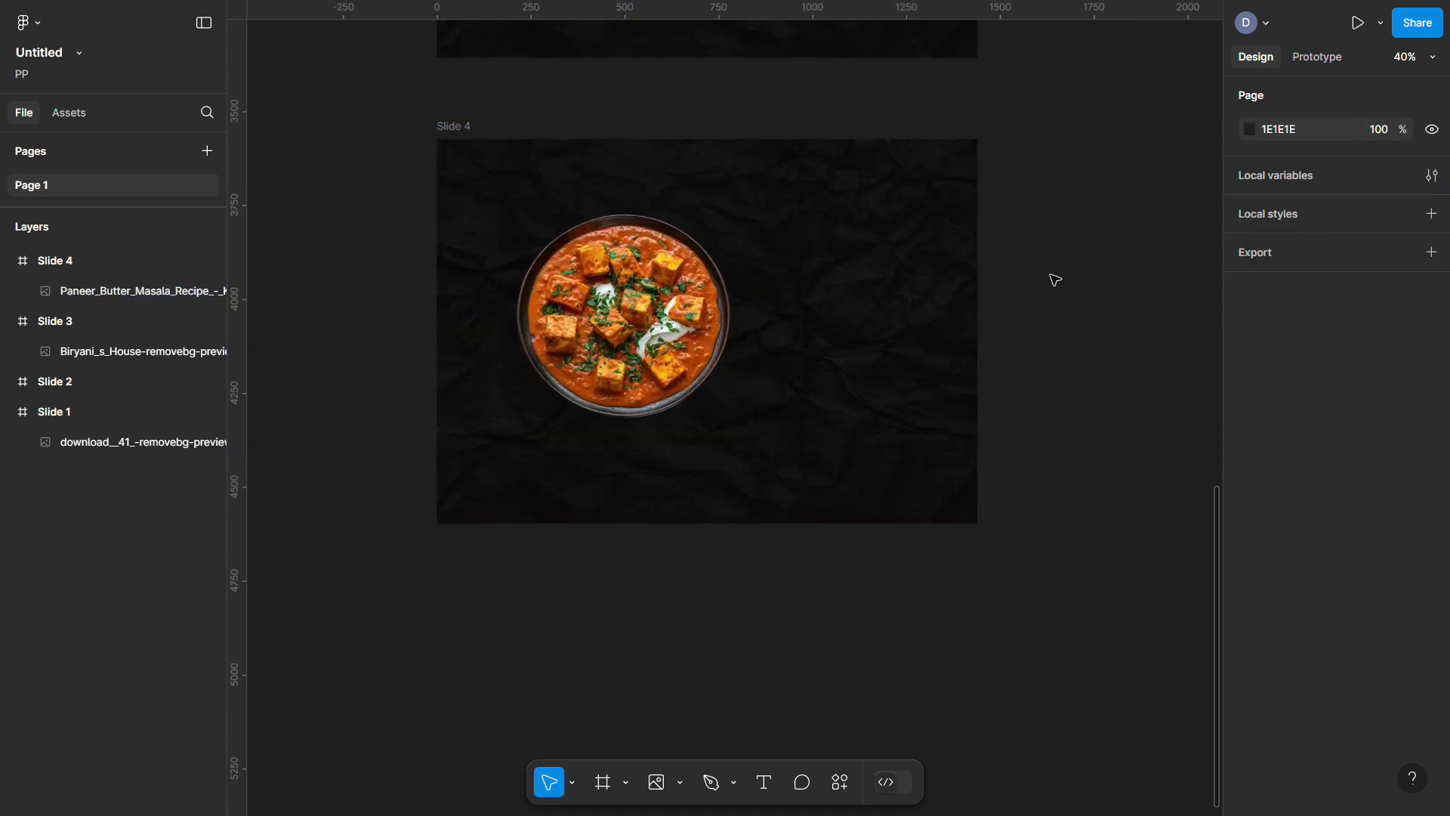
scroll(673, 314, up, 15)
scroll(668, 130, up, 3)
scroll(668, 130, down, 5)
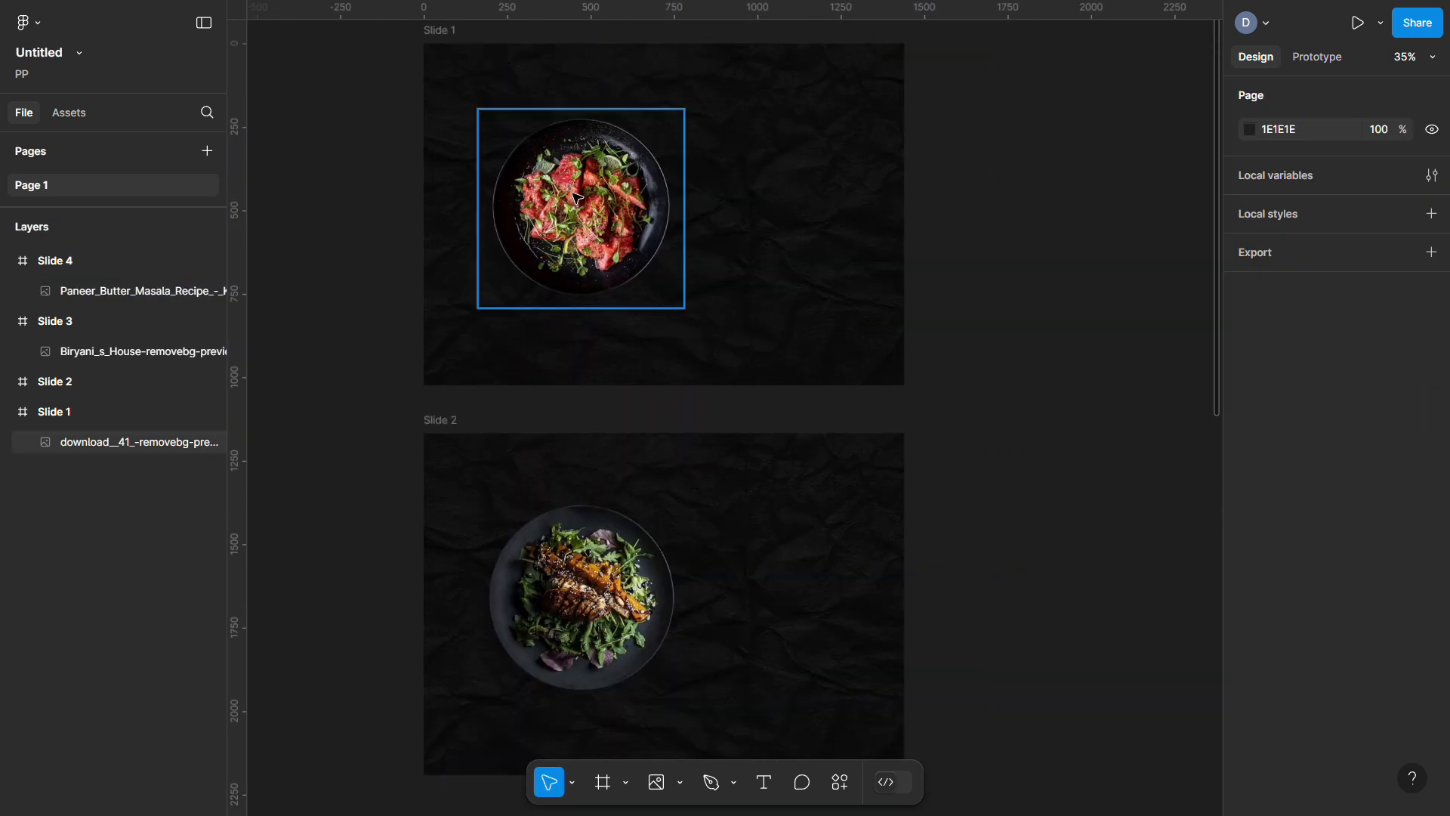
Rename the chicken and biryani image layers to '2' and '3'
click(604, 220)
click(572, 606)
key(ctrl+r)
text(2)
key(Tab)
text(3)
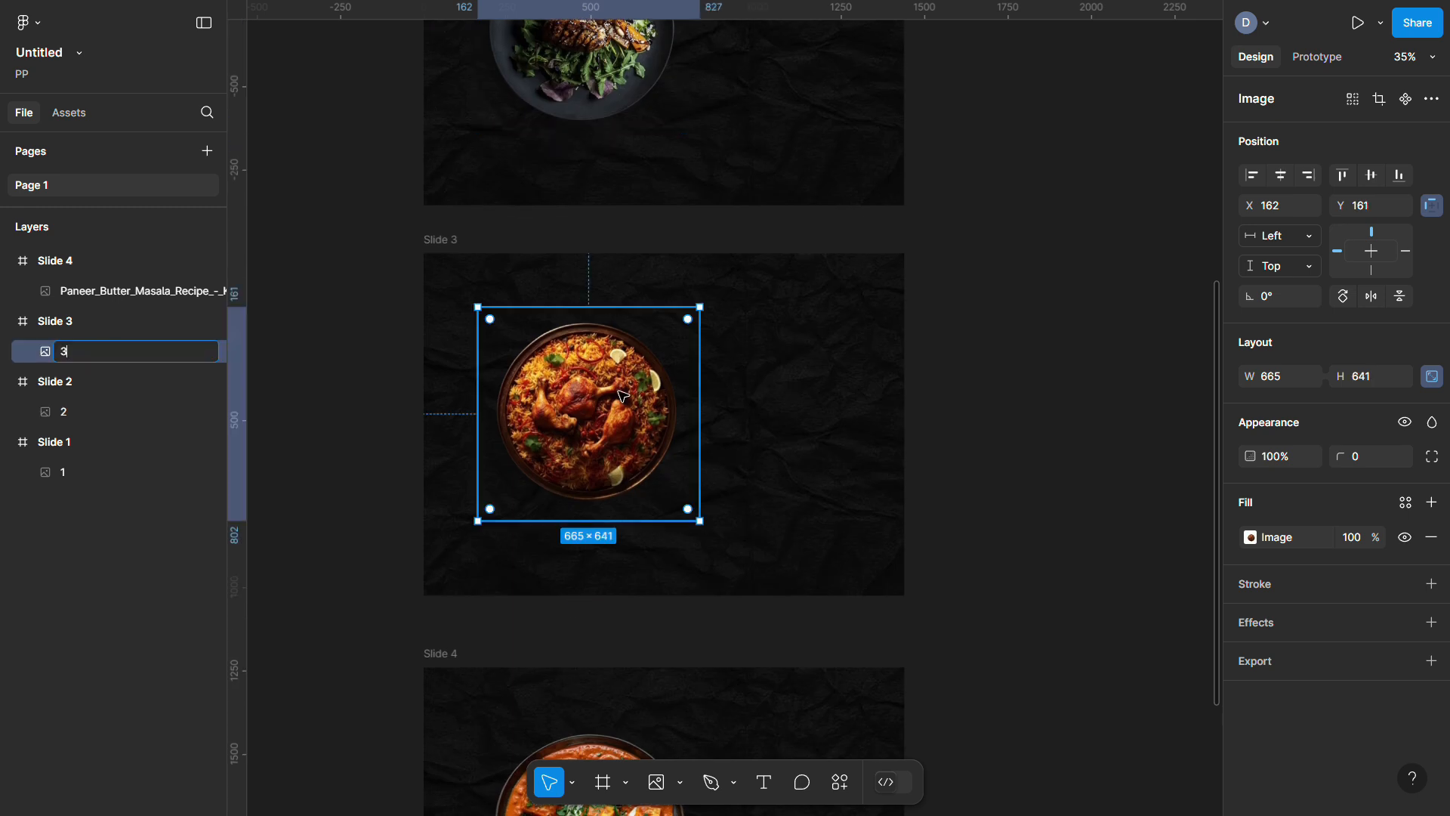
key(Tab)
click(956, 382)
Copy the chicken image layer '2' from Slide 2
scroll(953, 380, up, 15)
scroll(954, 380, up, 2)
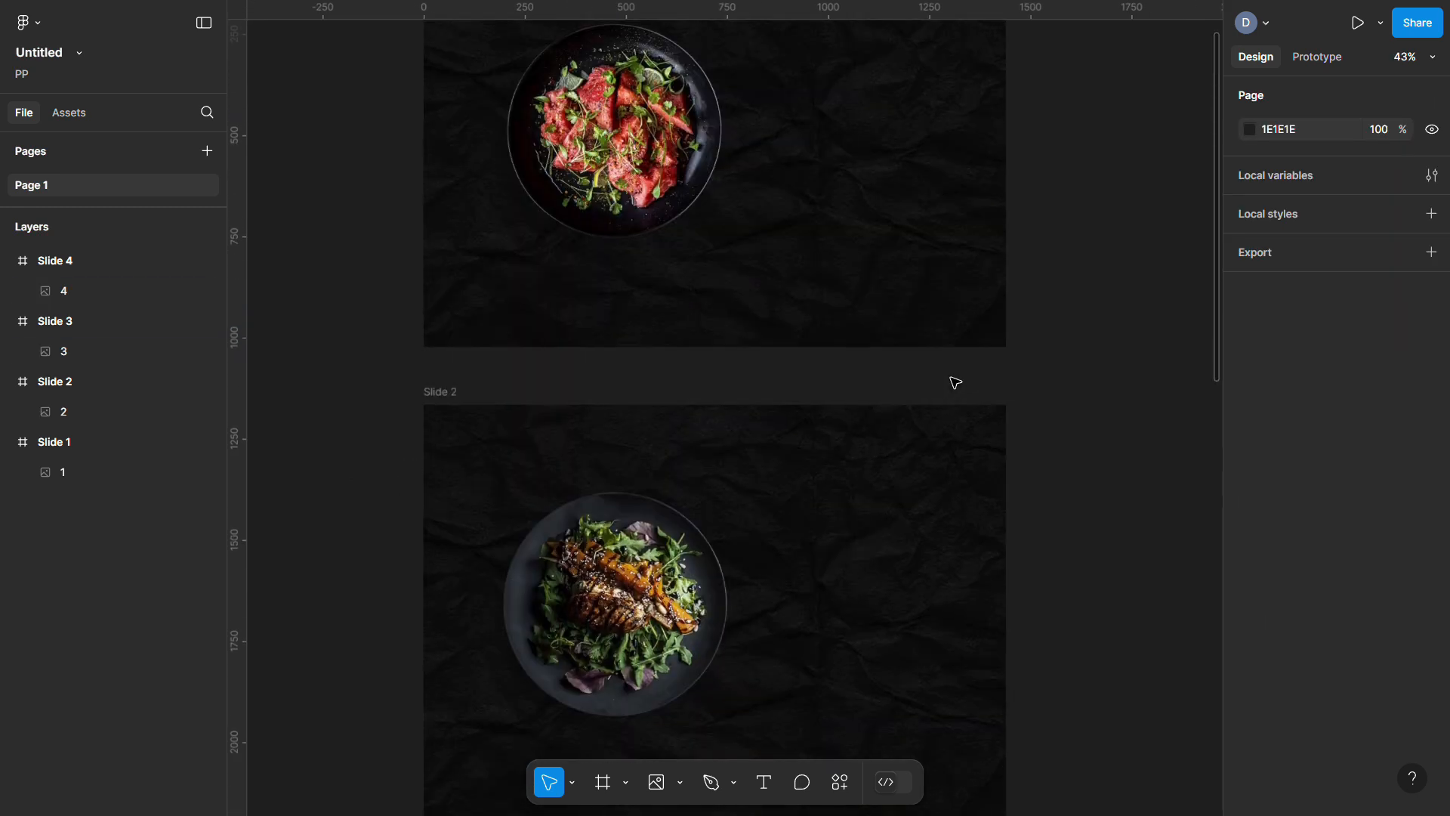
scroll(953, 380, up, 2)
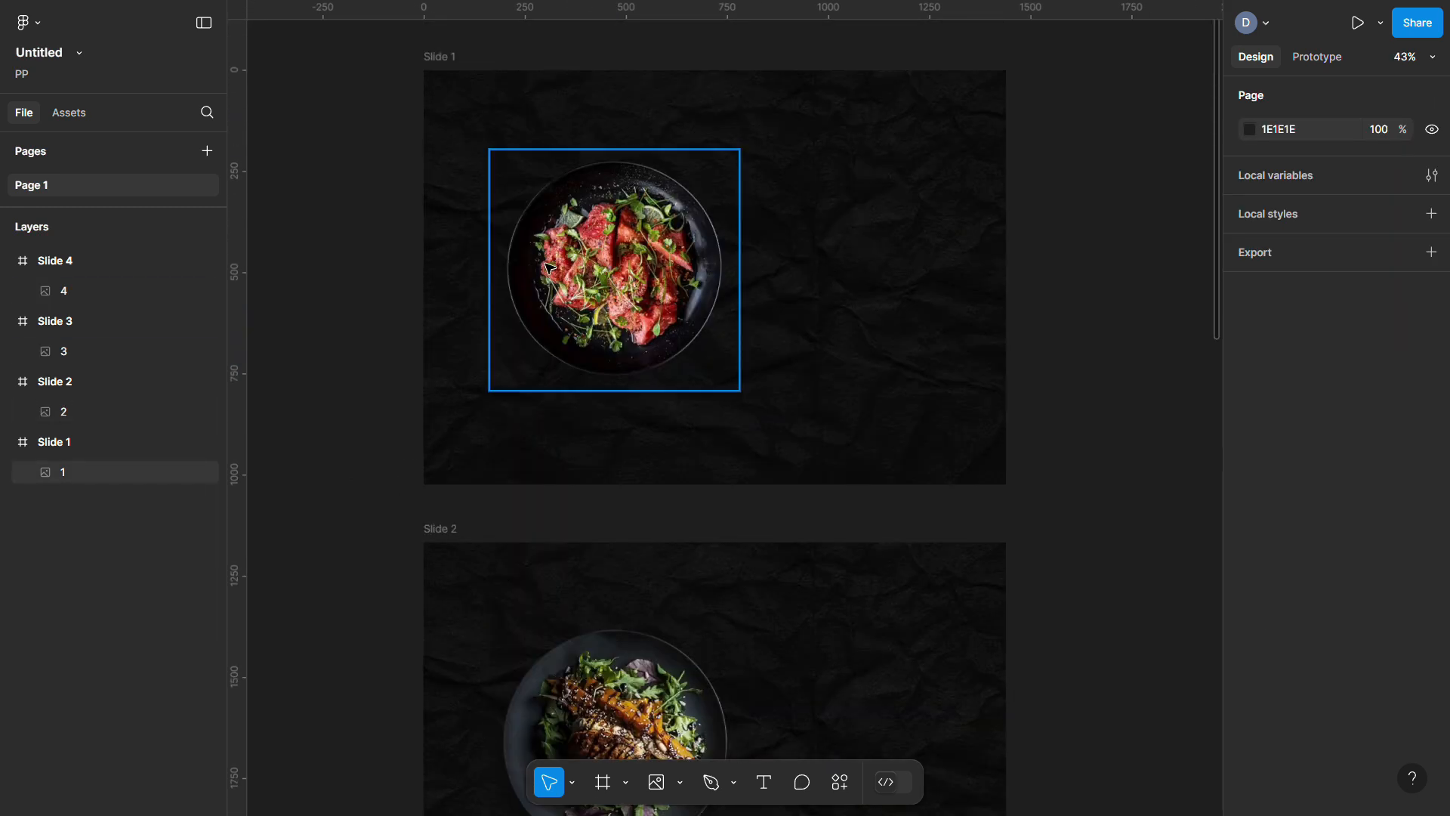
scroll(619, 529, down, 2)
click(622, 652)
key(ctrl+c)
Paste the chicken image into Slide 1 as a tiny ~32×31 thumbnail right of the salad plate
scroll(755, 279, up, 5)
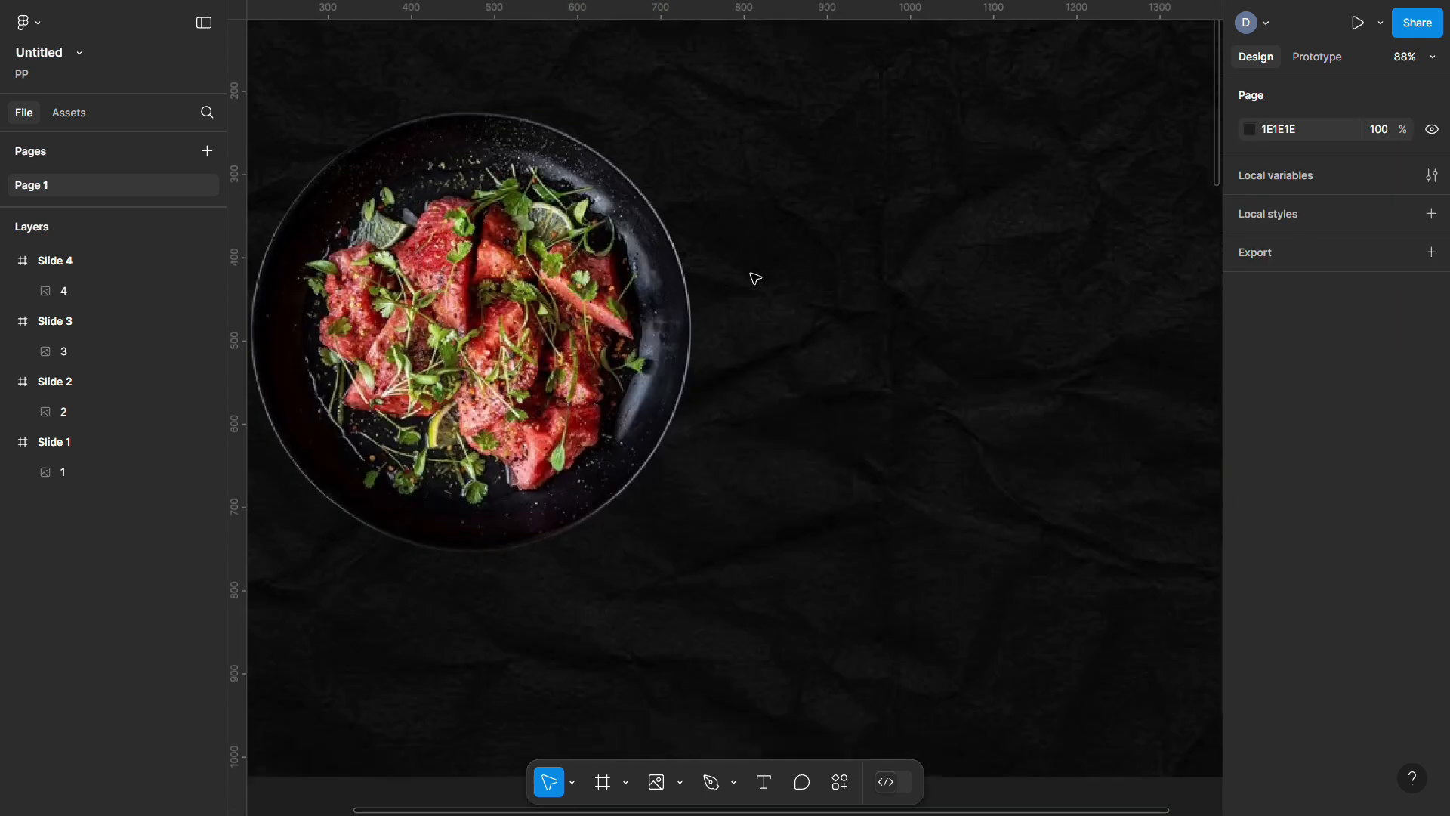
click(789, 174)
key(ctrl+v)
scroll(789, 174, down, 5)
drag(874, 405, 790, 401)
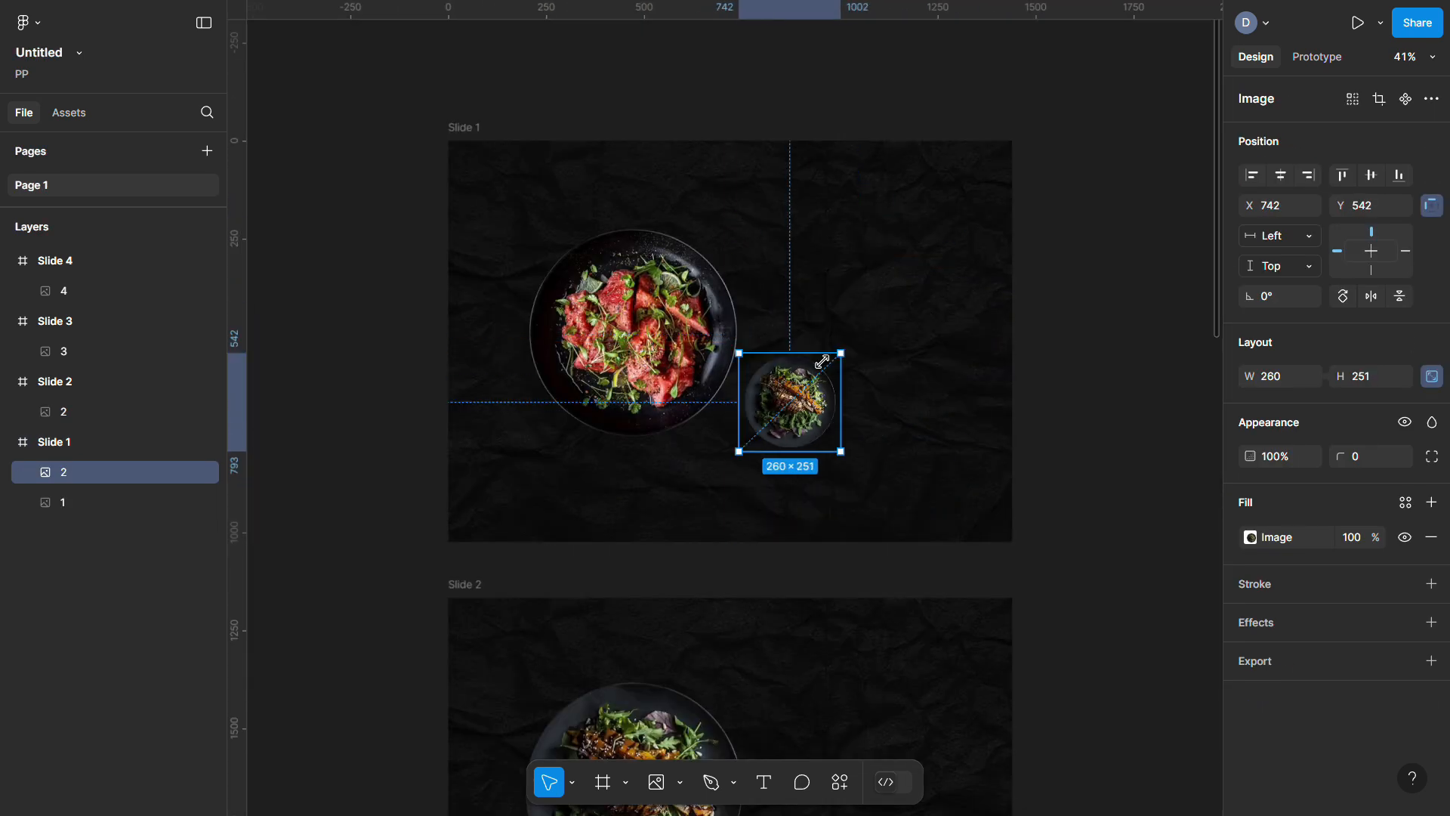
scroll(791, 401, up, 5)
drag(845, 215, 798, 256)
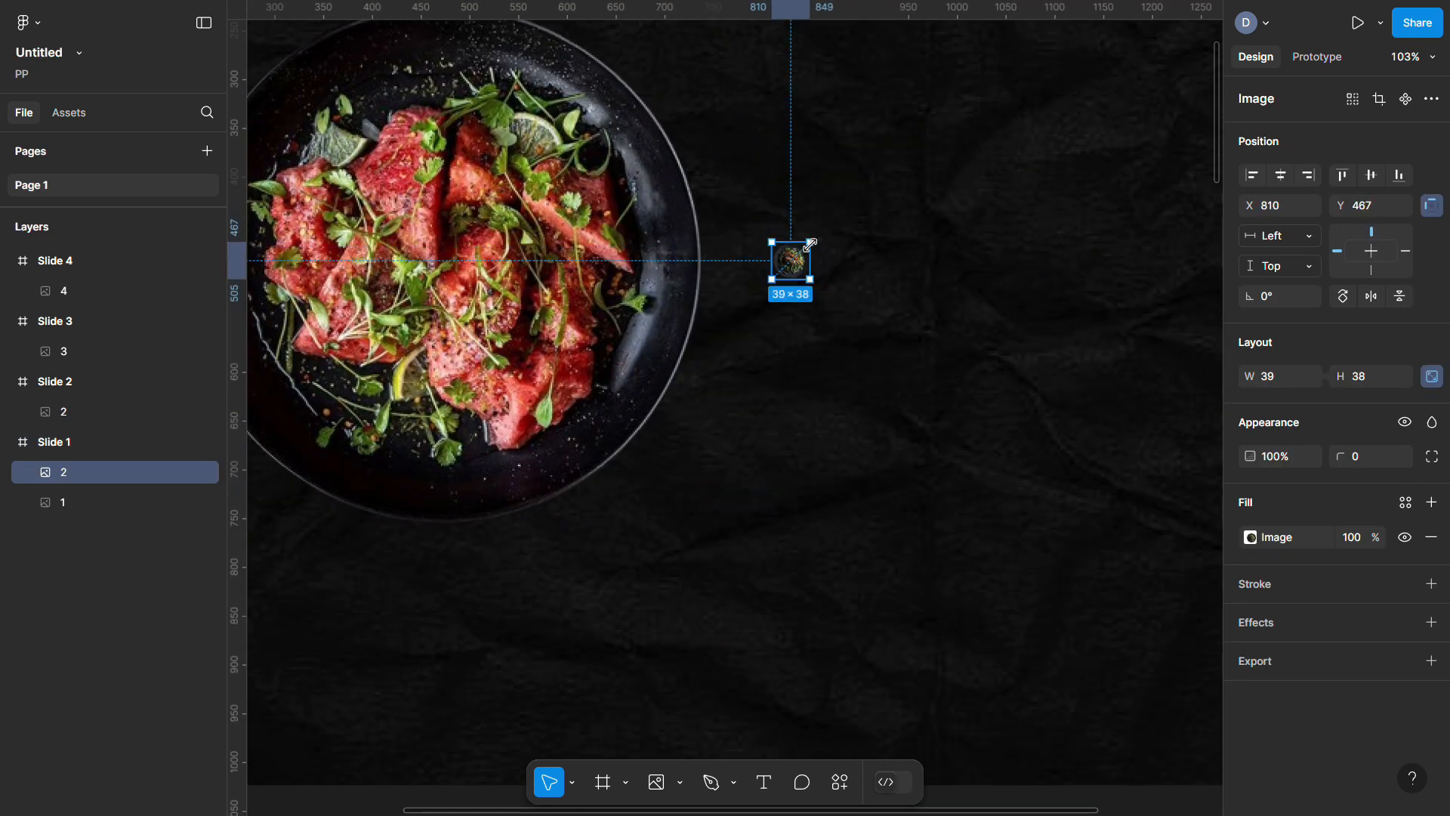
scroll(798, 255, down, 3)
scroll(798, 255, up, 3)
drag(835, 378, 881, 356)
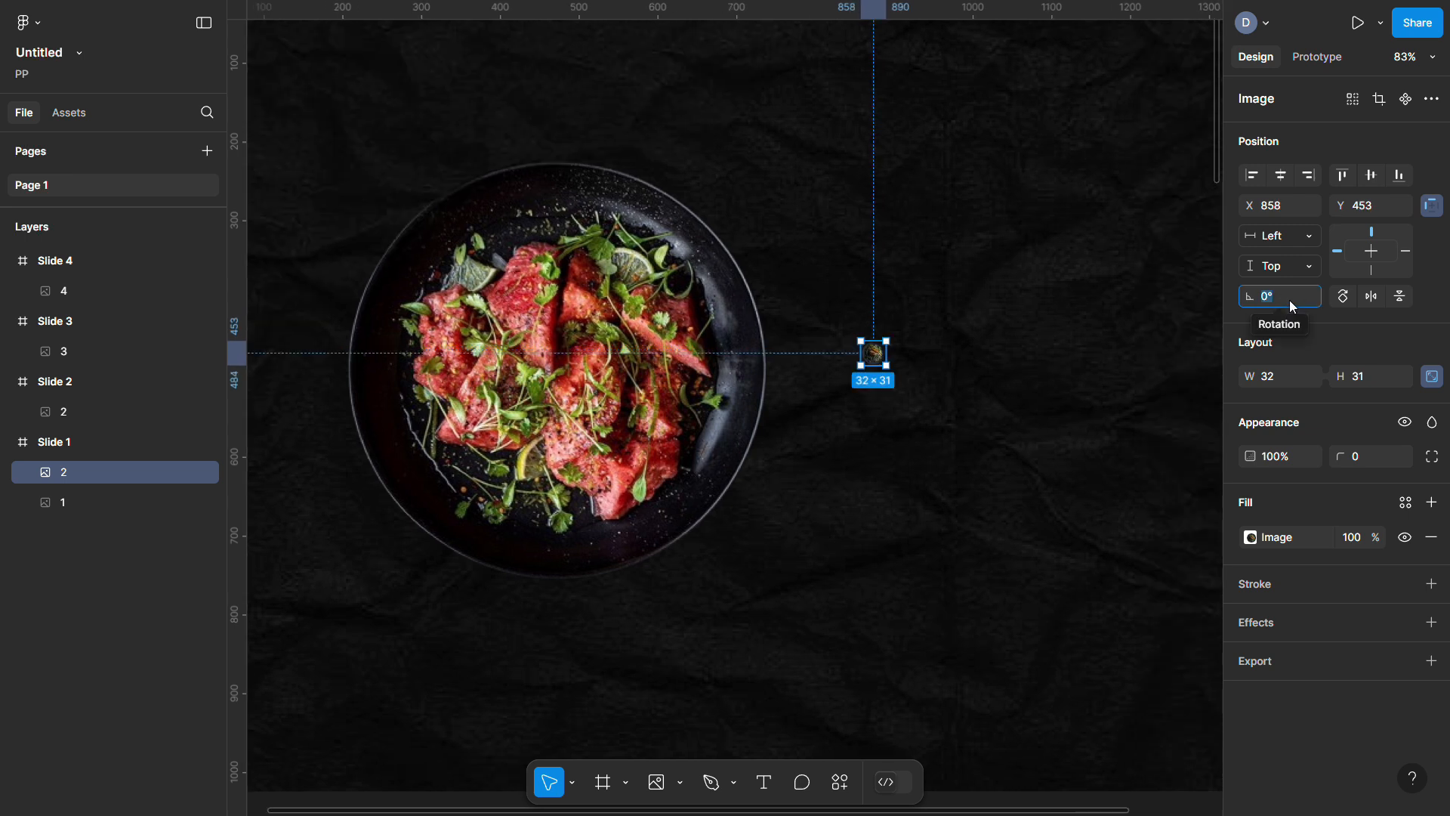
click(916, 408)
scroll(899, 411, down, 5)
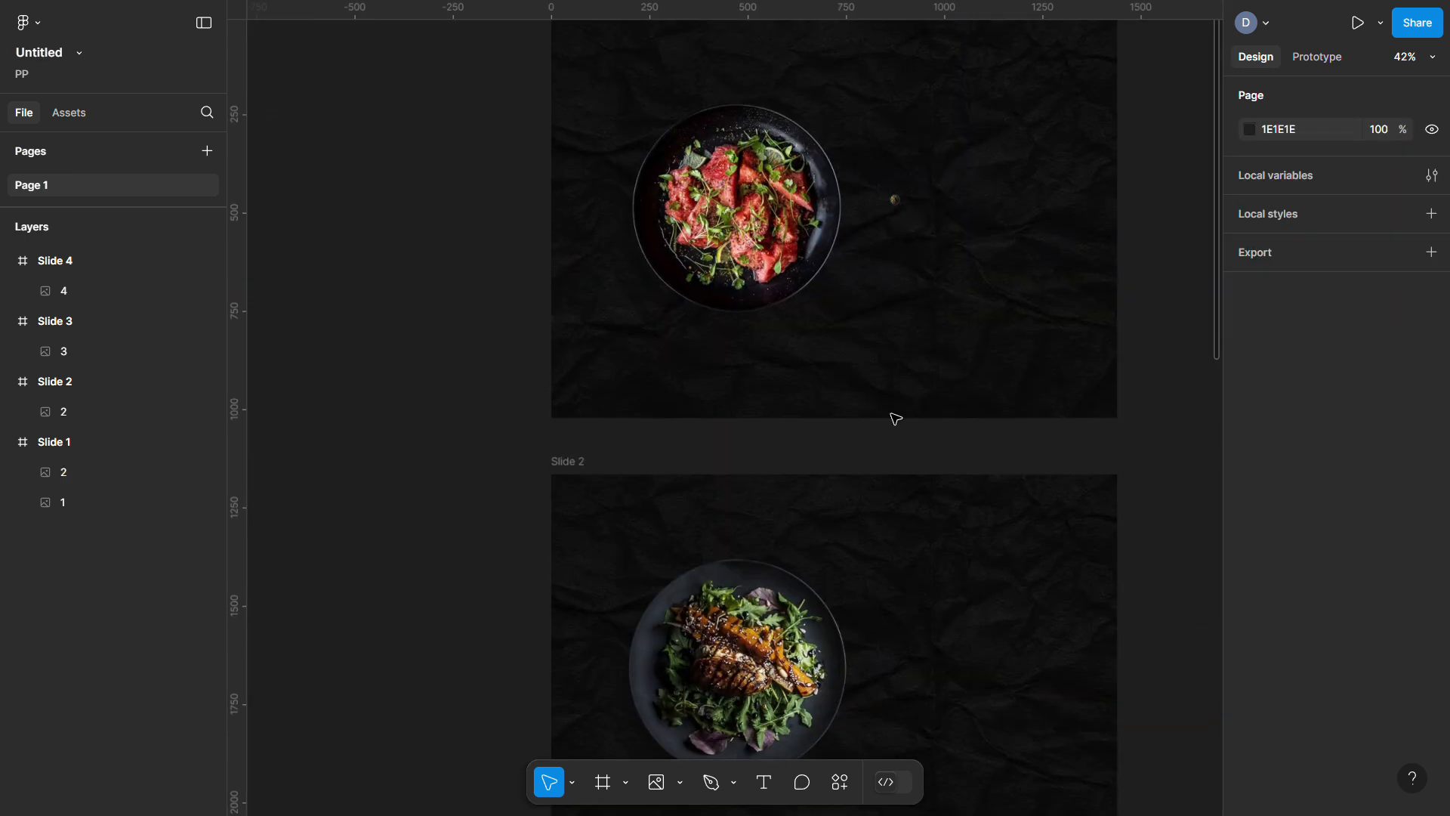
Paste a copy of the salmon plate image into Slide 2 and shrink it to a thumbnail
click(776, 214)
key(ctrl+c)
scroll(778, 227, down, 5)
right_click(881, 147)
click(909, 175)
drag(910, 175, 958, 377)
drag(1094, 278, 844, 490)
Move the salmon thumbnail left of the salad plate and rotate it 135°
scroll(873, 492, up, 5)
scroll(1058, 537, down, 5)
drag(978, 528, 411, 287)
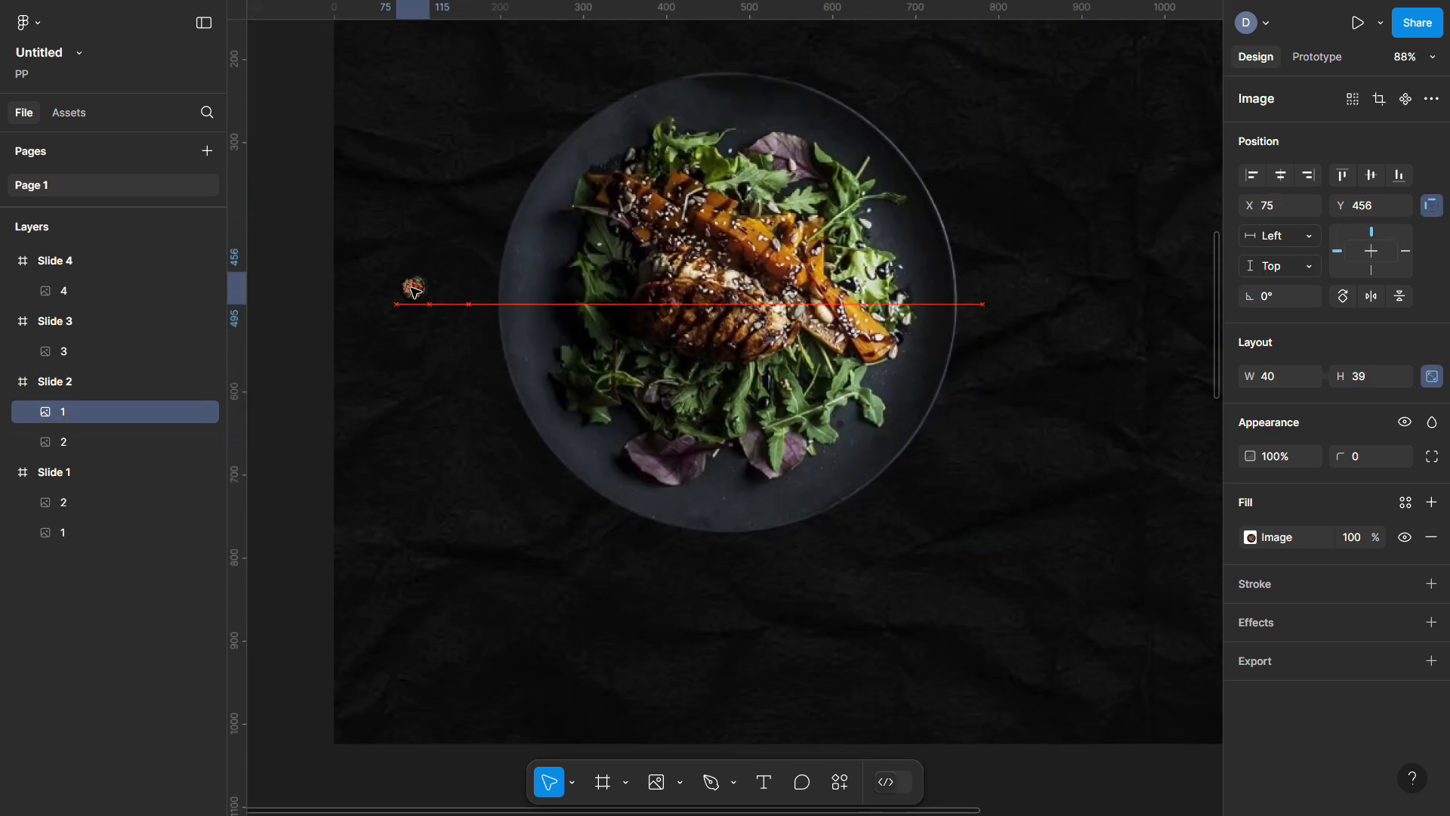
scroll(414, 303, down, 3)
scroll(413, 303, up, 3)
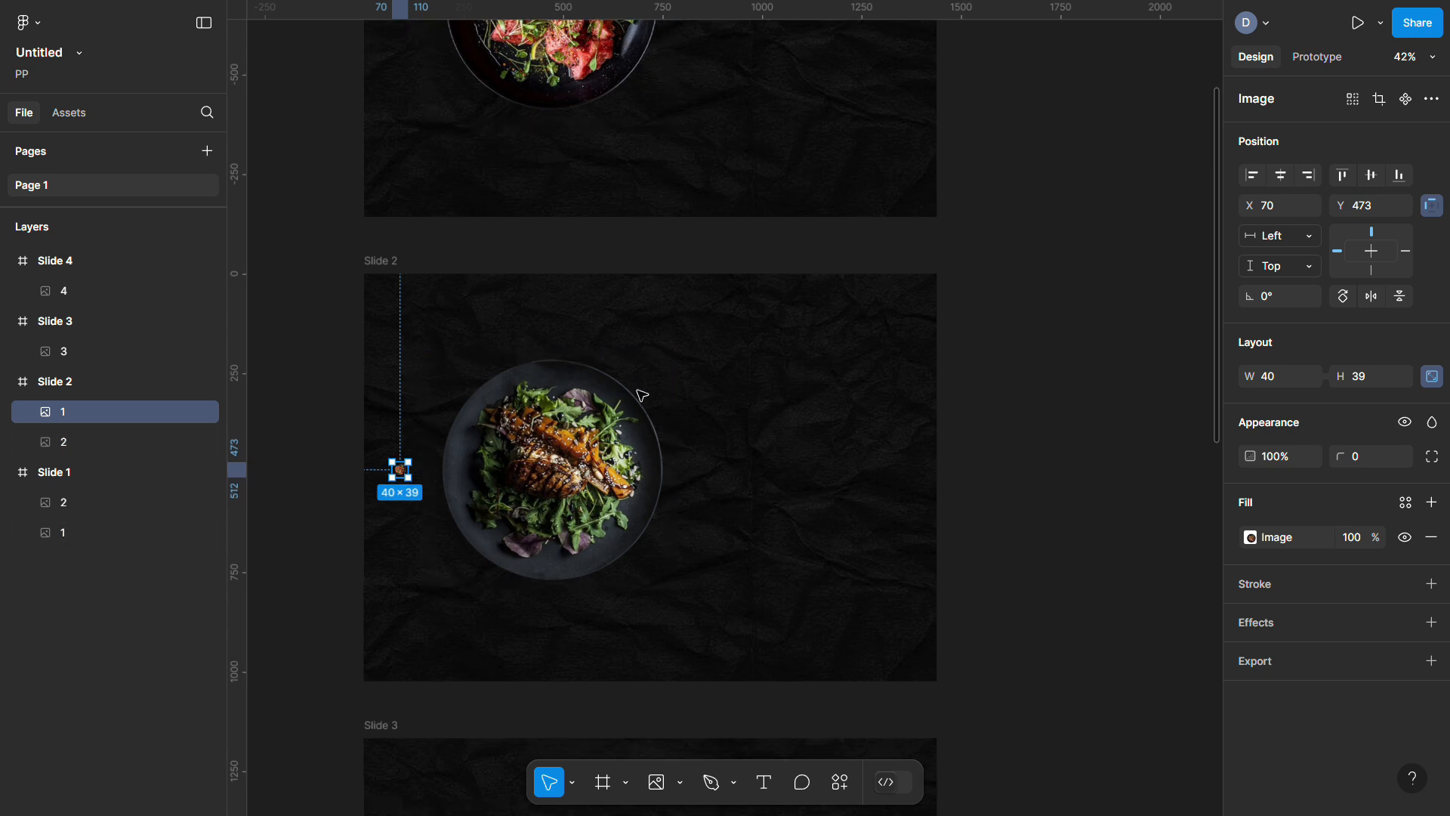
scroll(449, 377, up, 2)
text(135)
key(Return)
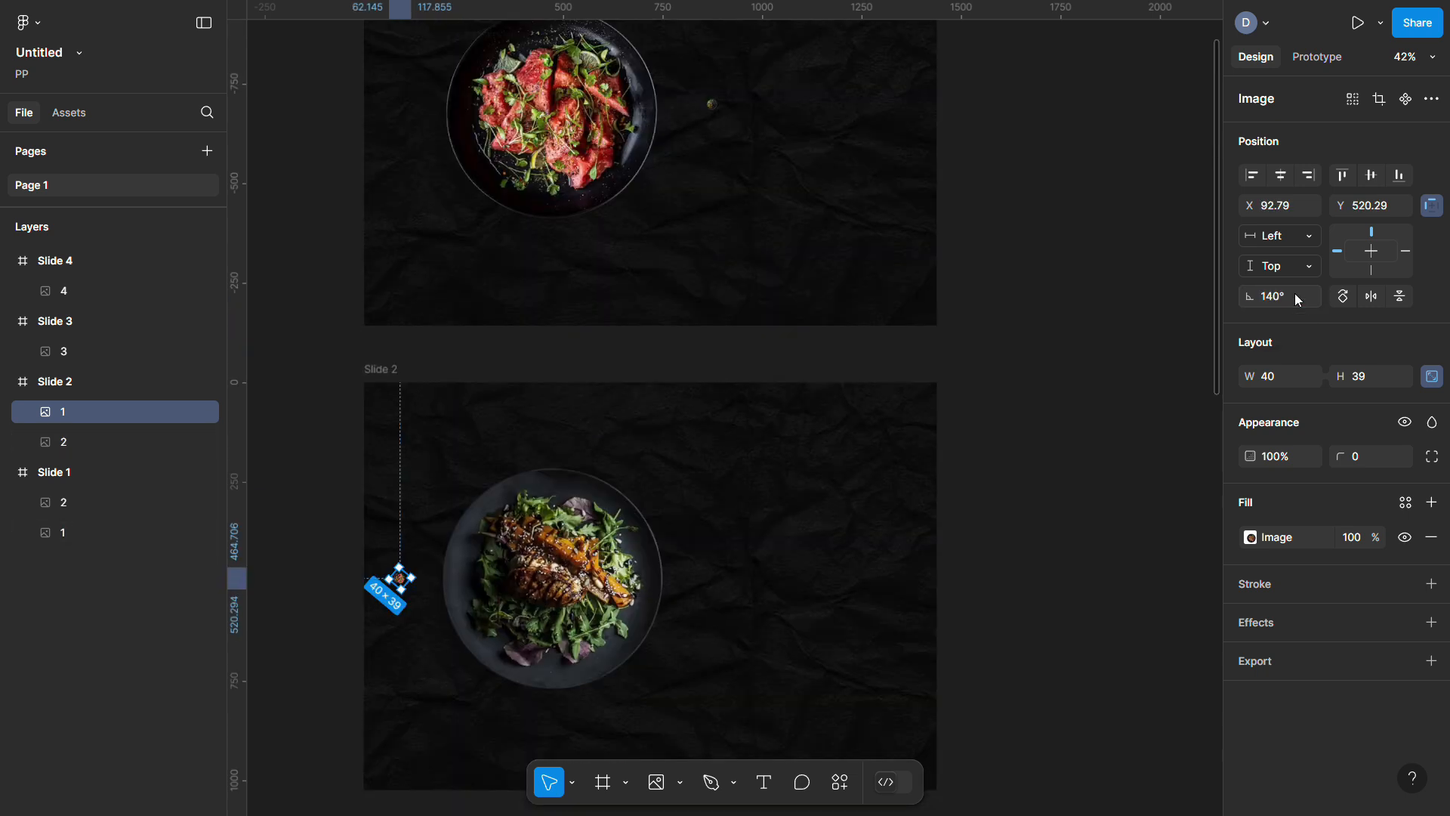
scroll(974, 371, down, 7)
click(975, 371)
Add a small biryani thumbnail beside Slide 2's salad plate, rotated 45°
click(559, 642)
key(ctrl+c)
scroll(665, 365, up, 4)
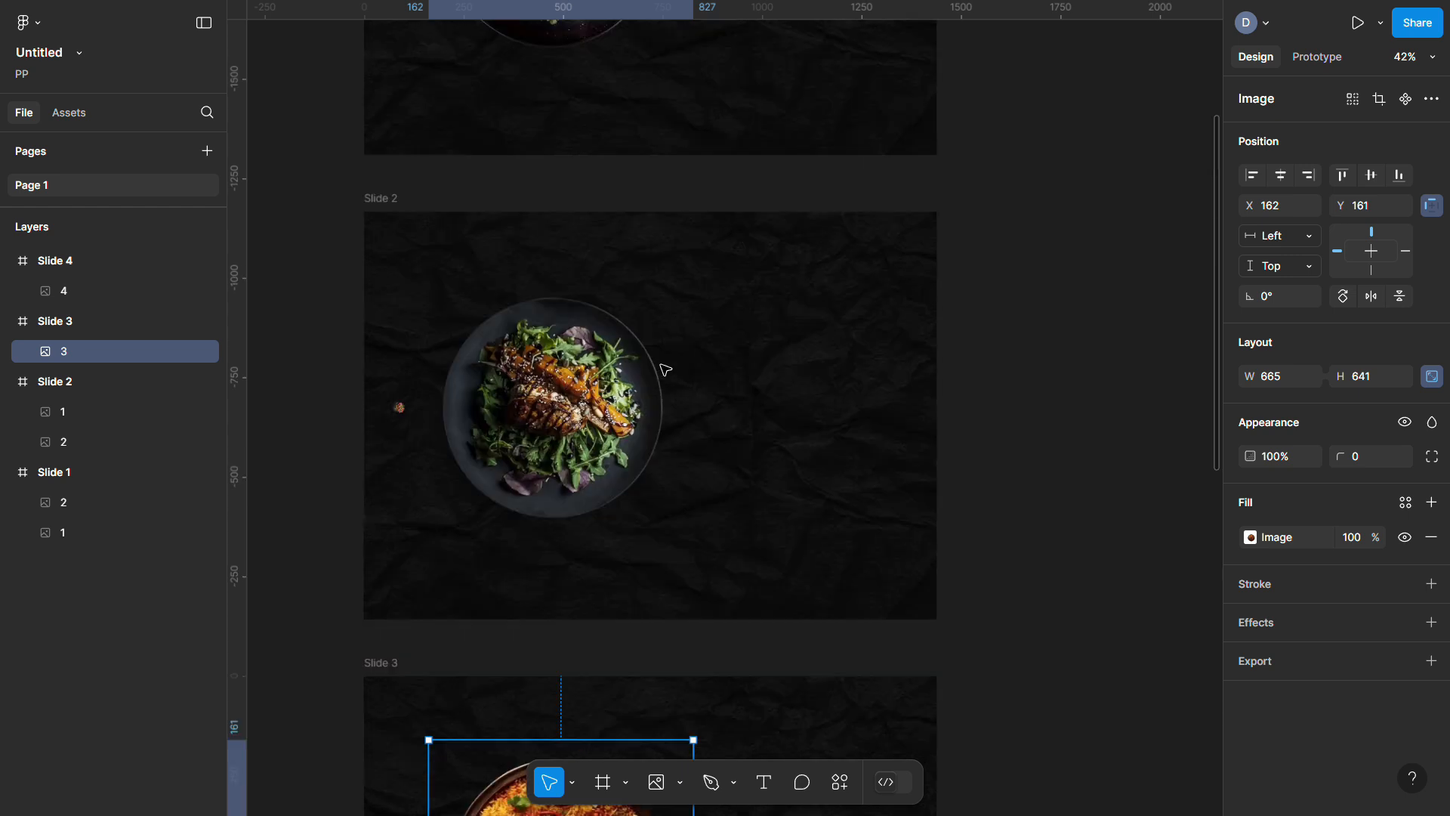
right_click(731, 326)
click(759, 171)
drag(819, 401, 754, 360)
drag(929, 414, 901, 302)
scroll(691, 535, up, 5)
scroll(710, 638, down, 6)
scroll(826, 275, up, 3)
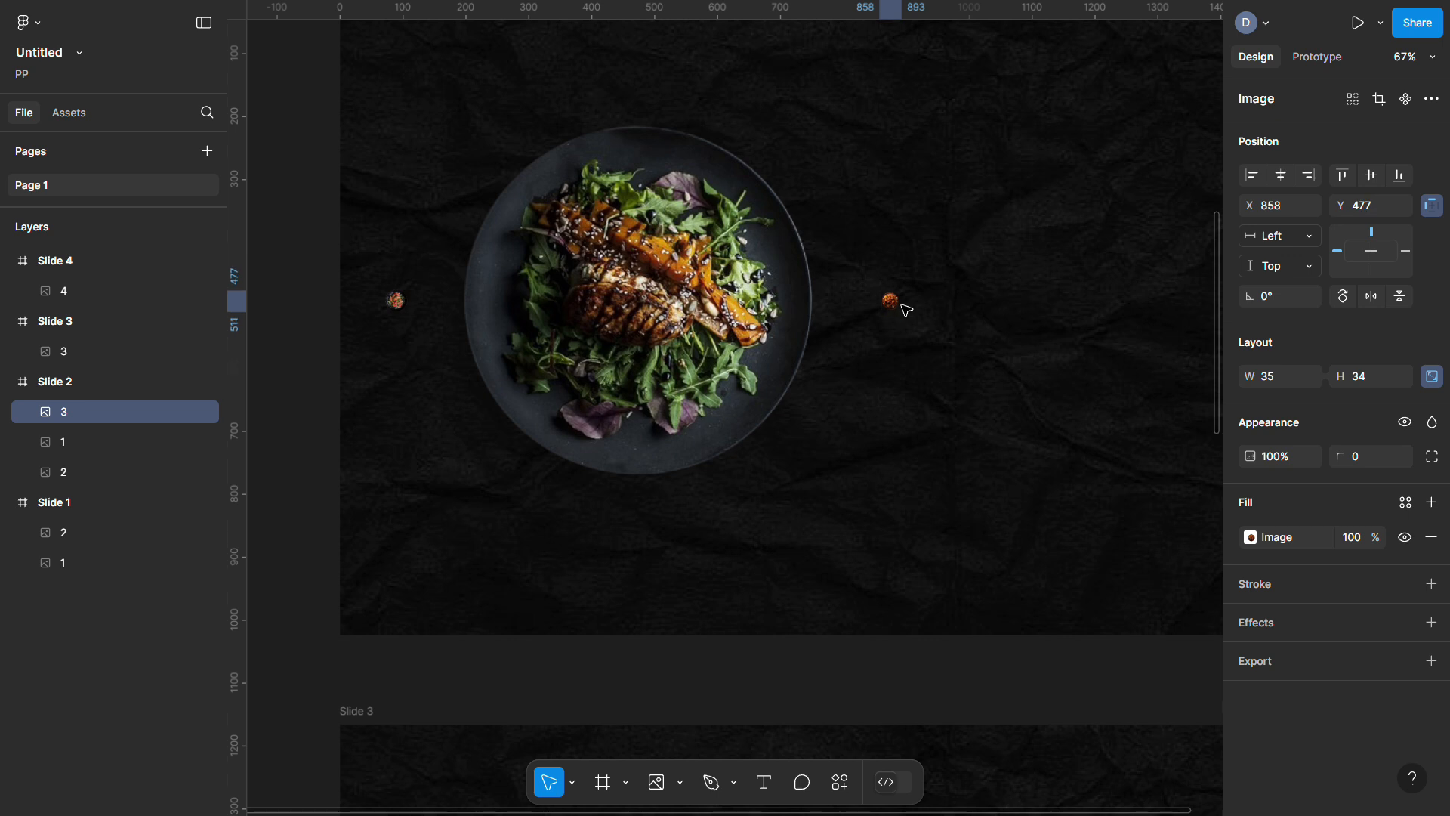
text(45)
key(Return)
scroll(670, 237, down, 5)
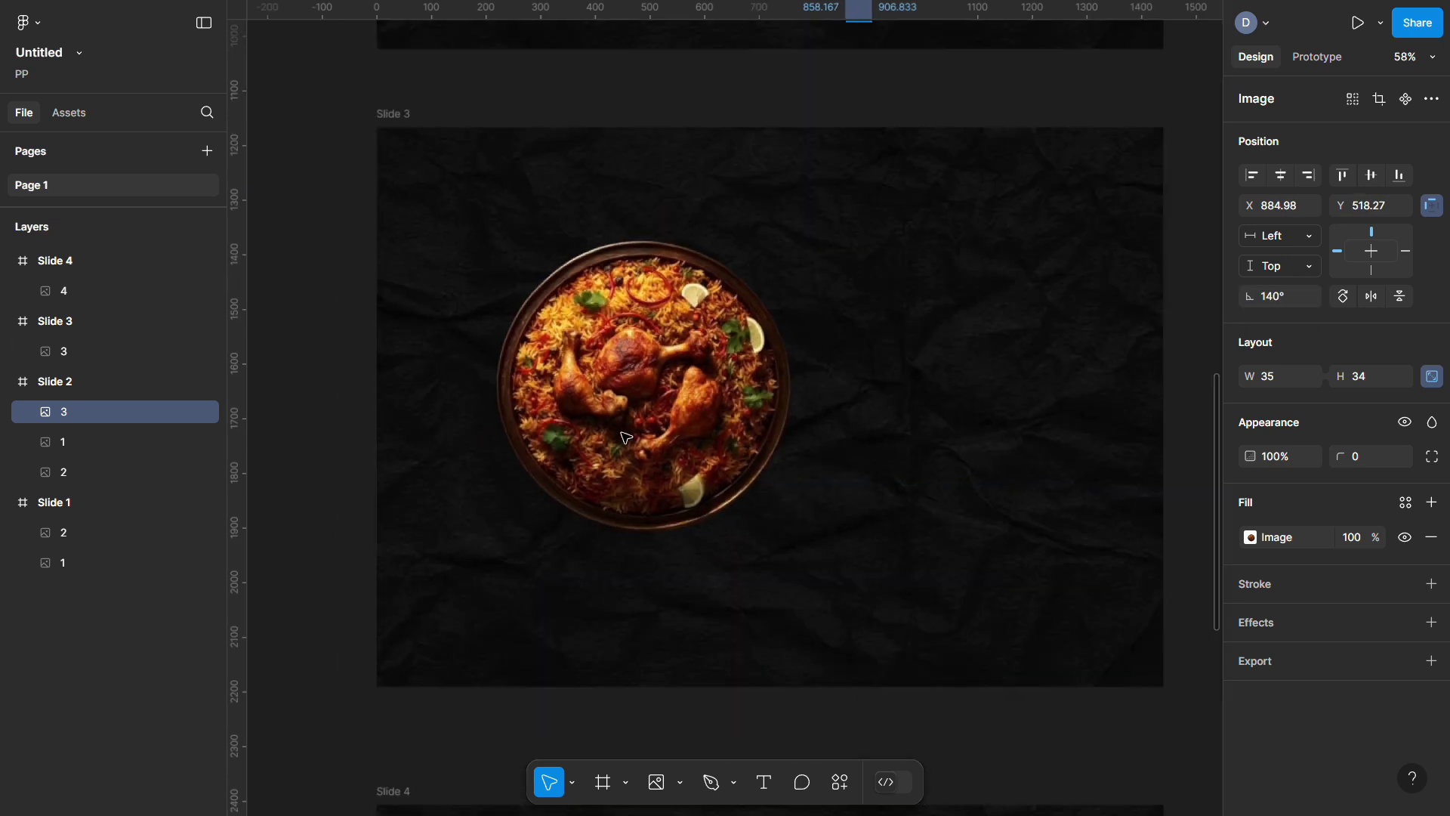
Paste the salad image into Slide 3 and shrink it to a tiny thumbnail
click(628, 170)
click(528, 281)
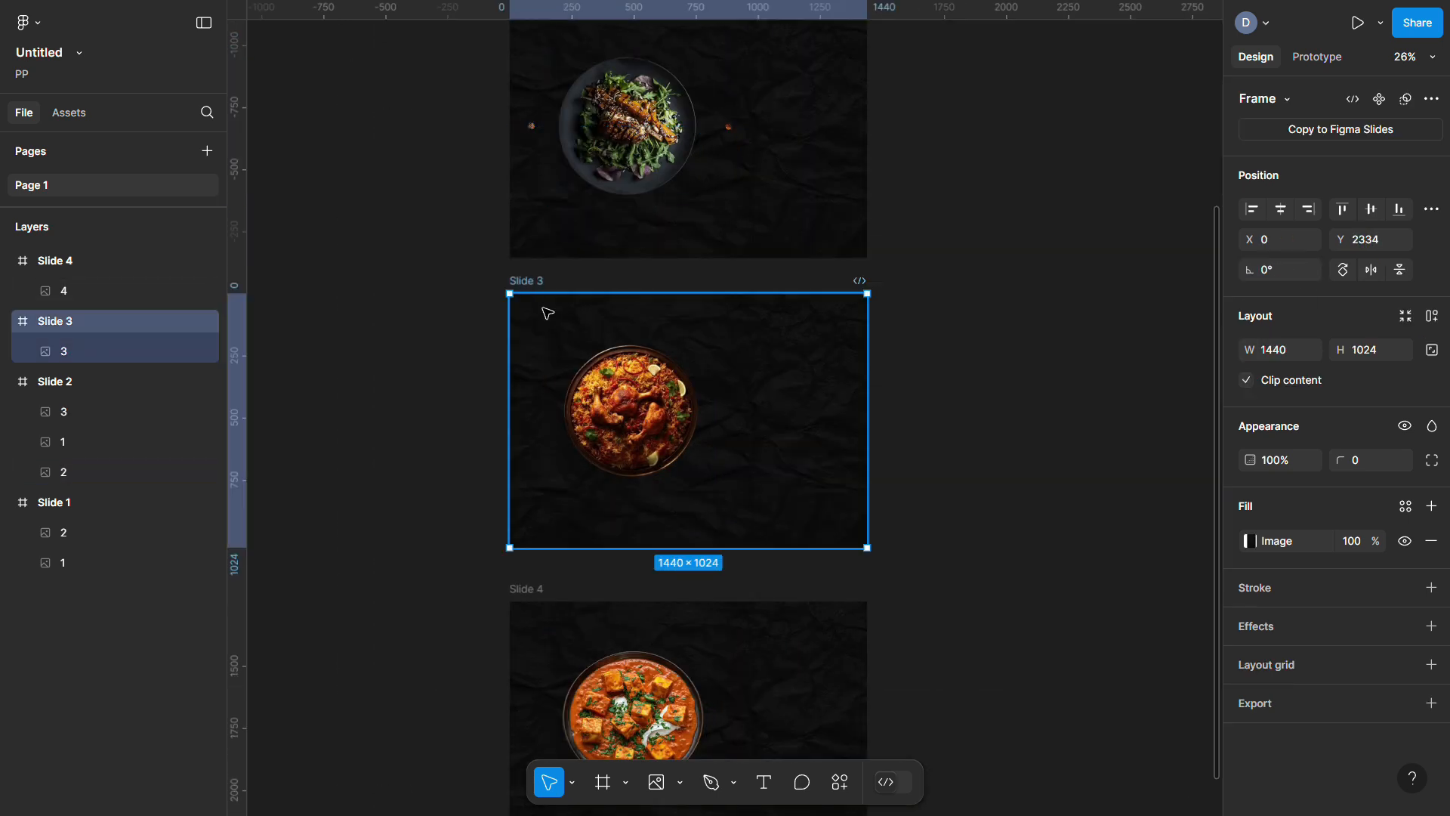
key(ctrl+v)
drag(716, 348, 495, 418)
scroll(582, 476, up, 4)
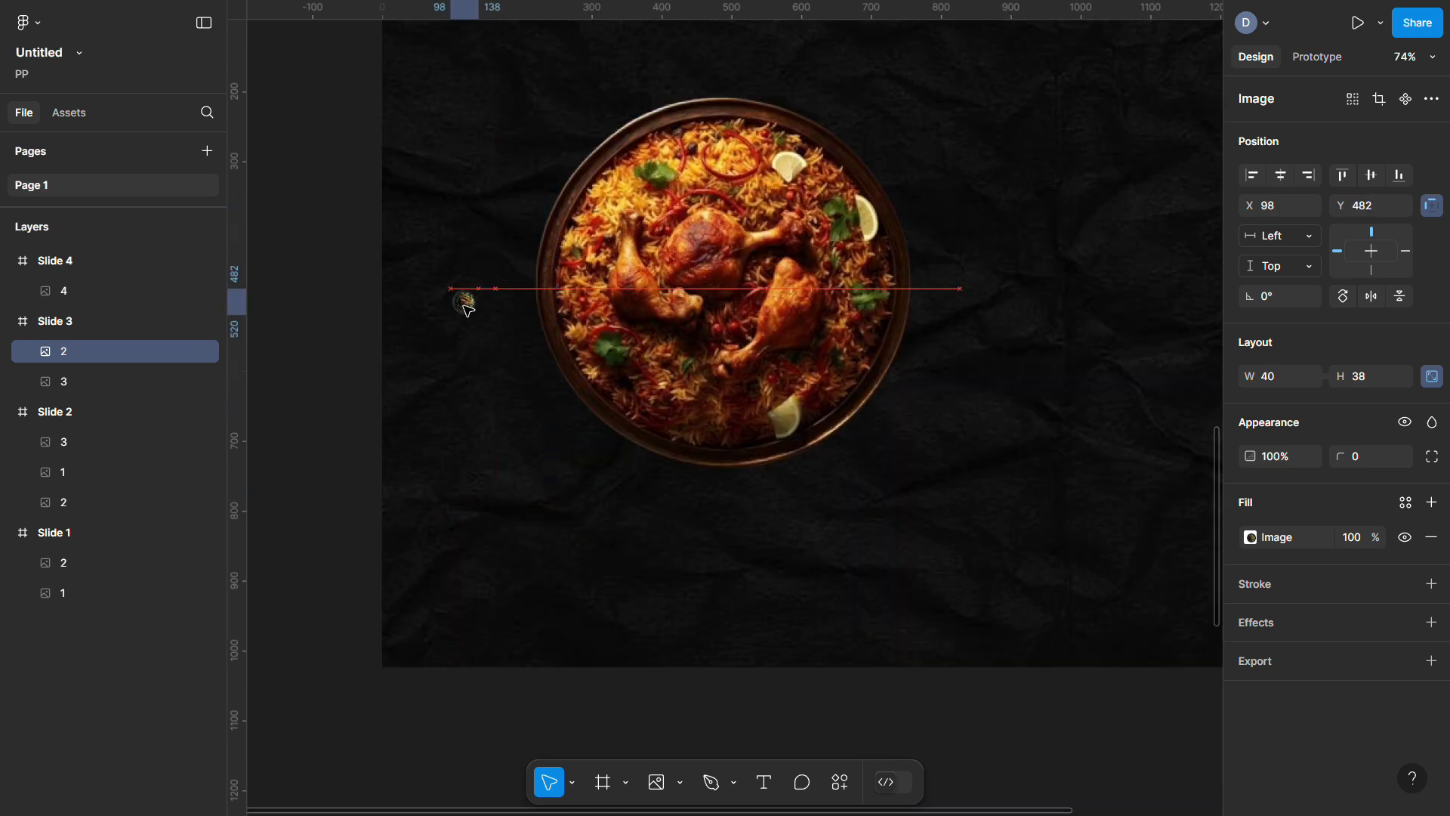
scroll(468, 308, down, 6)
Add a tiny paneer curry thumbnail to Slide 3 and rotate both Slide 3 thumbnails
click(620, 484)
scroll(718, 123, up, 3)
right_click(683, 142)
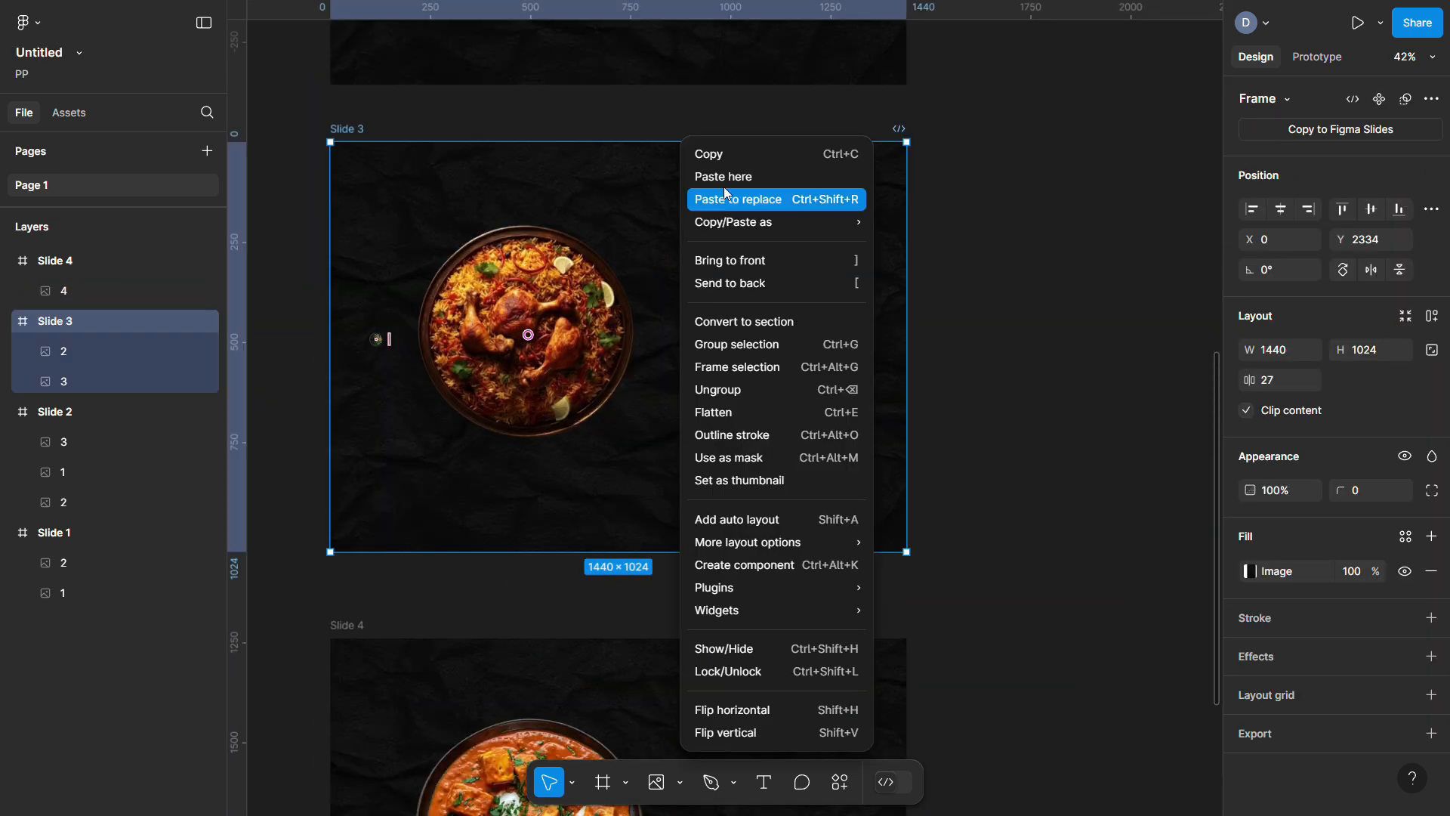
click(726, 194)
drag(895, 223, 745, 318)
scroll(701, 323, up, 6)
scroll(745, 318, down, 6)
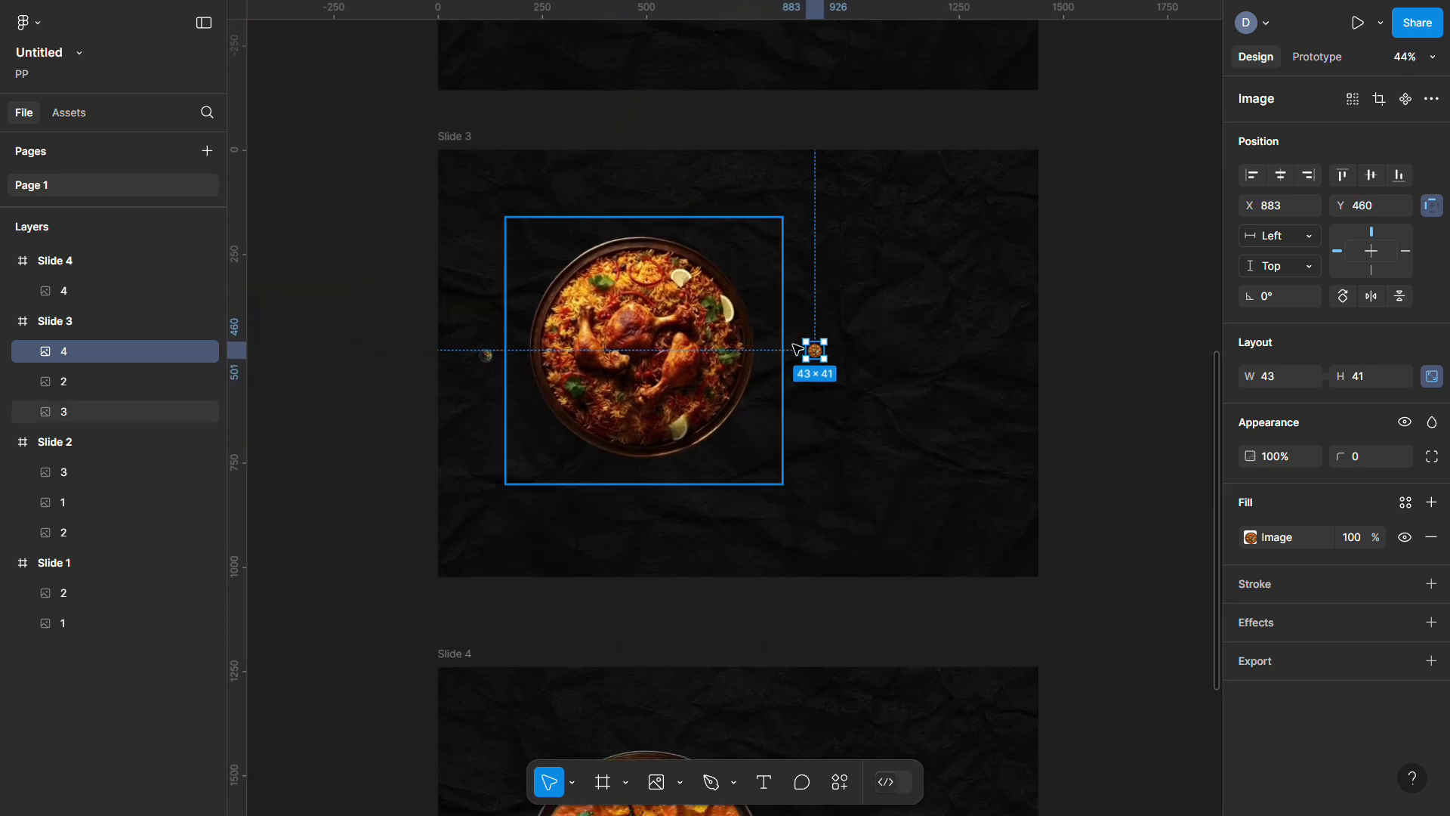
shift+click(490, 356)
drag(1286, 300, 1160, 321)
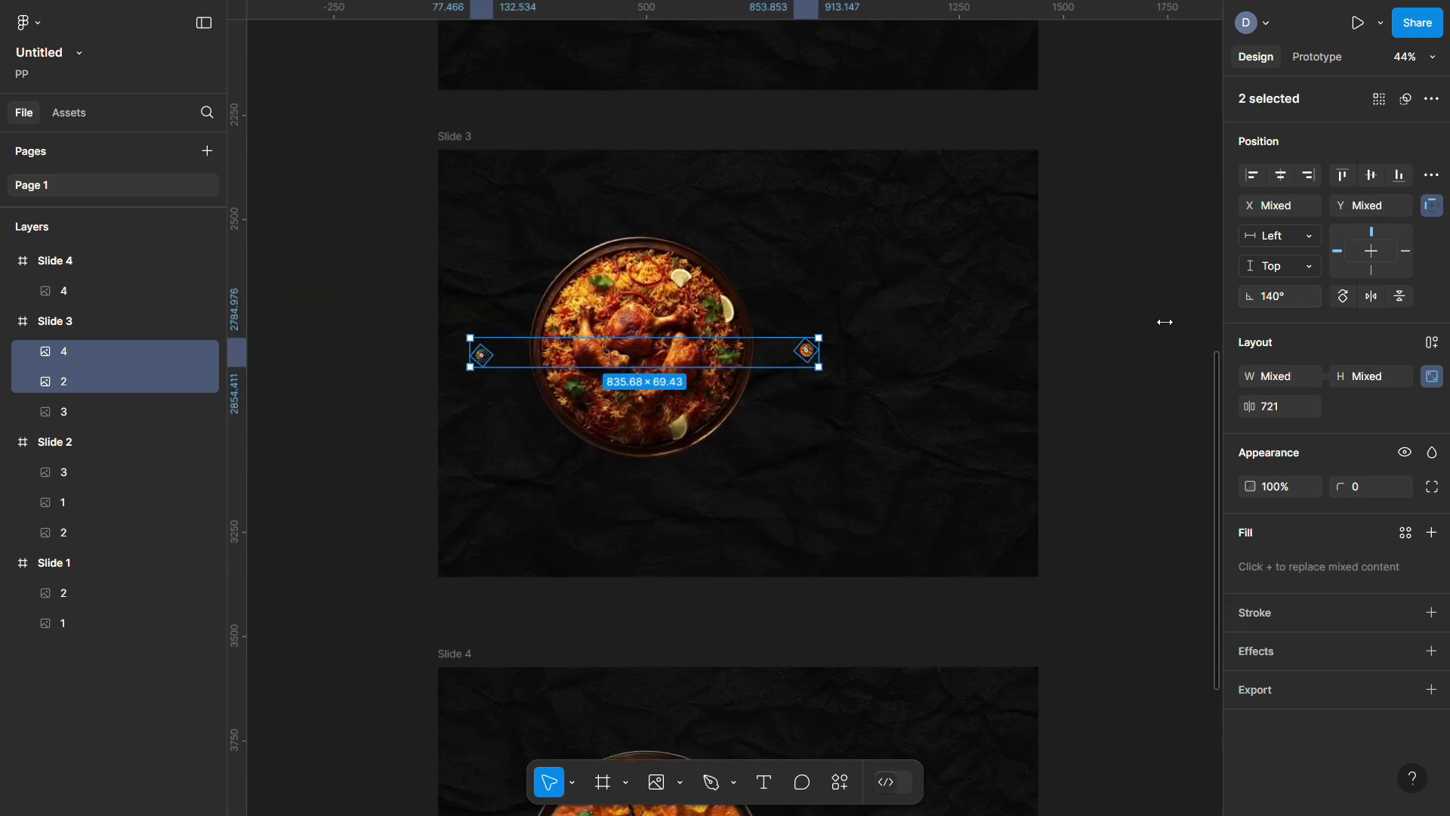
key(Escape)
scroll(663, 382, down, 5)
scroll(649, 189, up, 3)
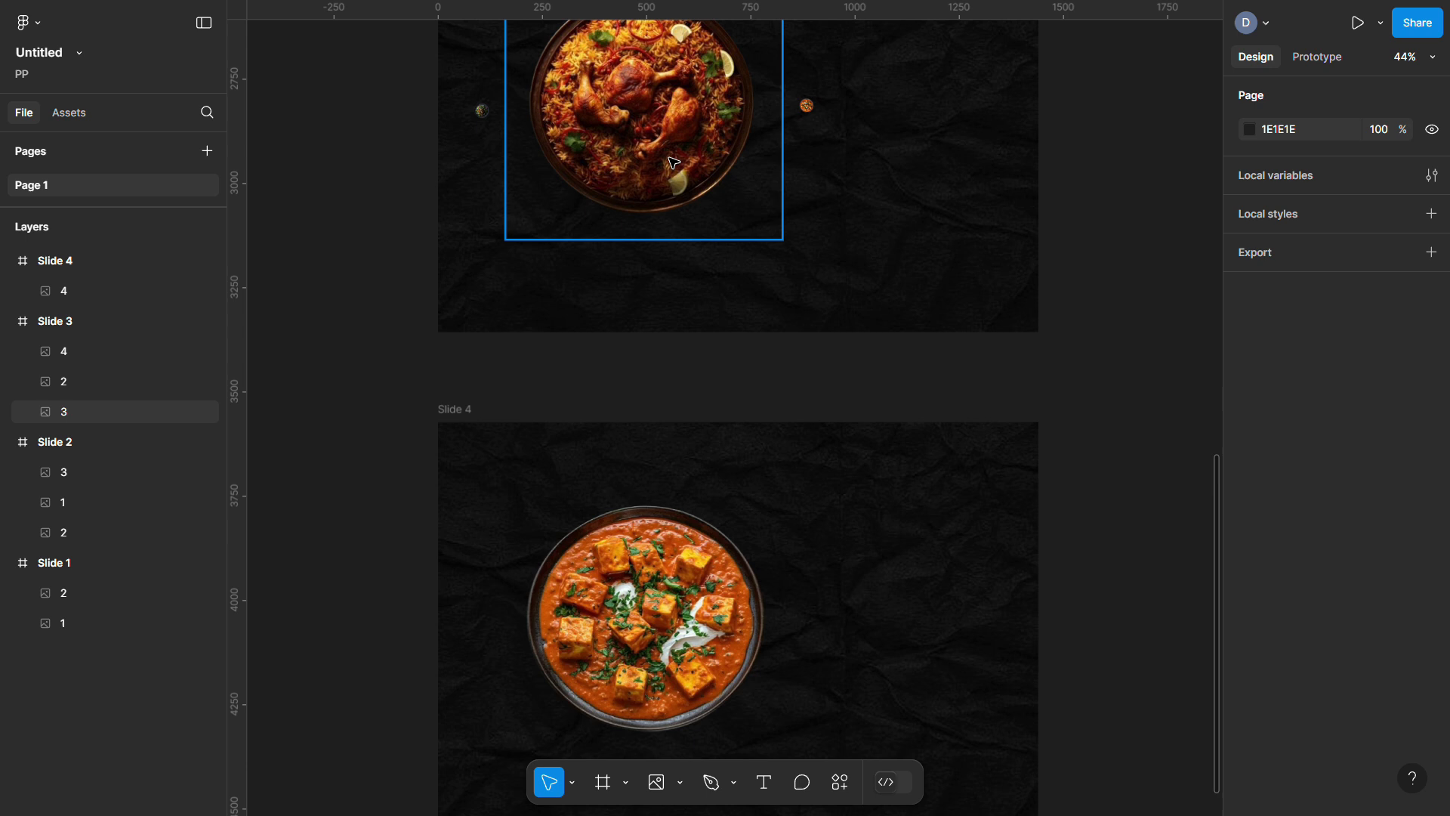
Paste a tiny biryani thumbnail into Slide 4 and rotate it -45°
click(541, 470)
scroll(597, 179, down, 3)
click(679, 382)
scroll(680, 382, up, 5)
click(645, 340)
key(ctrl+c)
scroll(646, 340, down, 6)
click(527, 227)
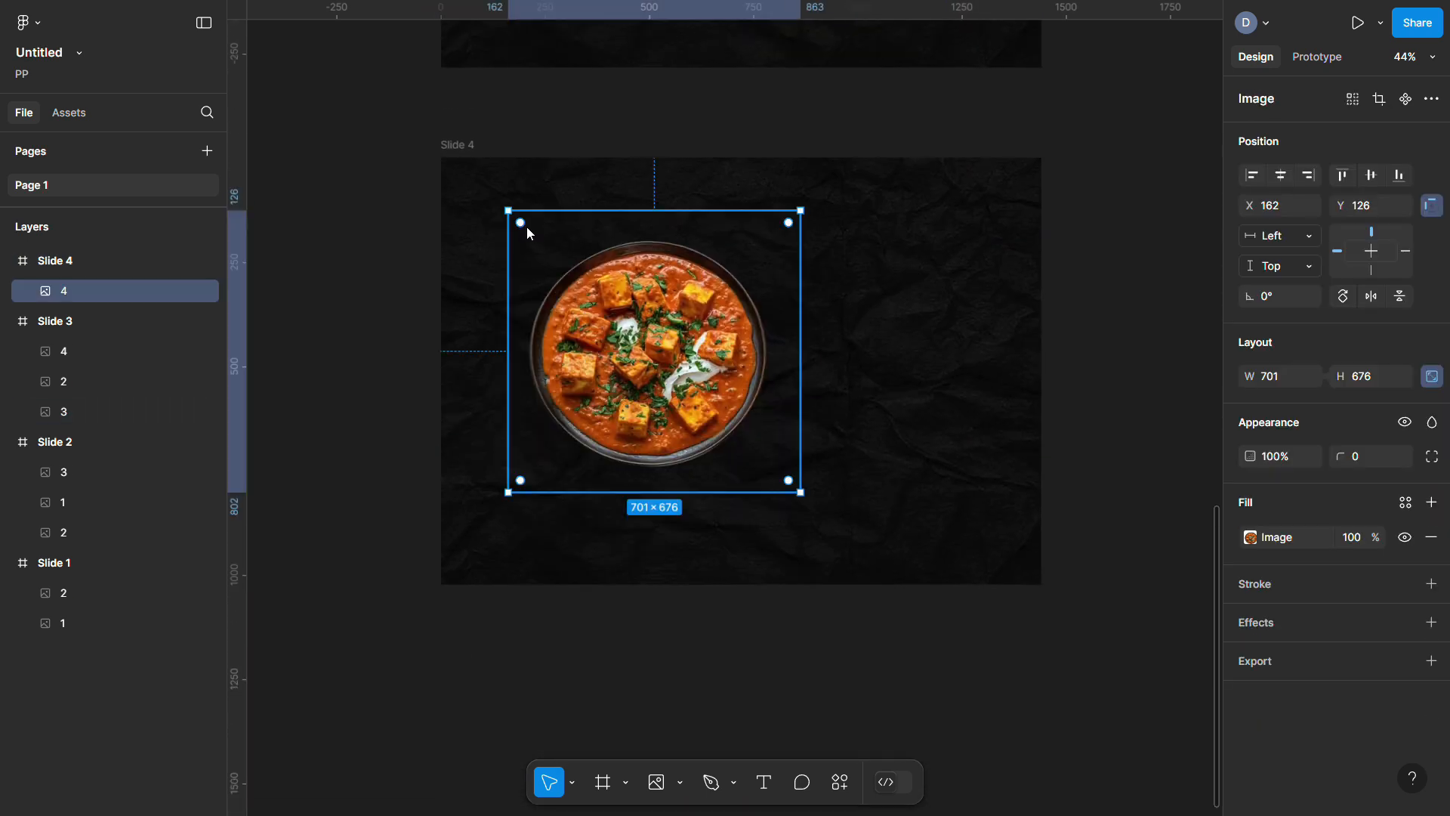
key(ctrl+v)
drag(803, 226, 469, 247)
scroll(544, 476, up, 5)
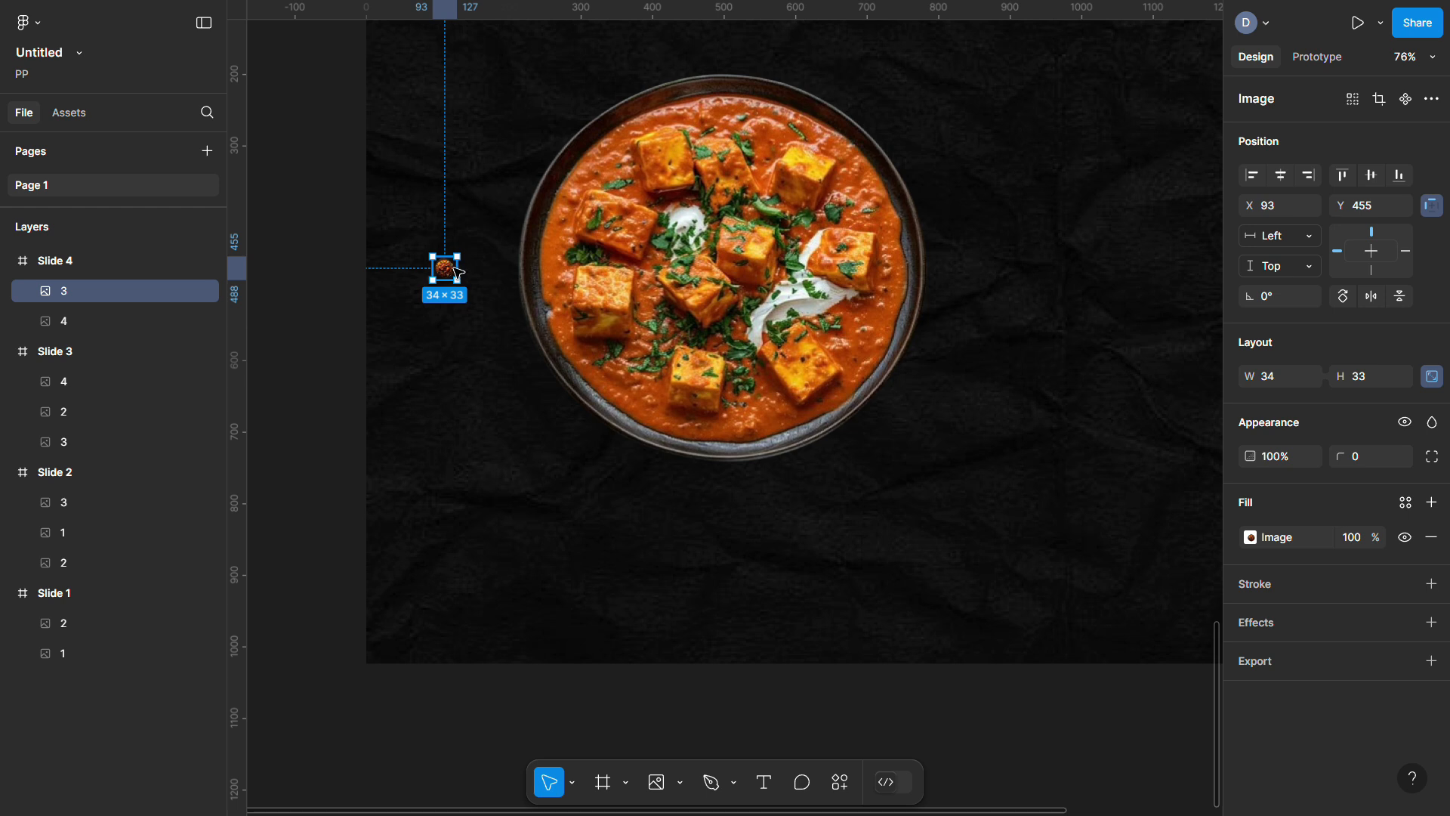
text(-45)
key(Return)
key(Escape)
scroll(486, 518, down, 8)
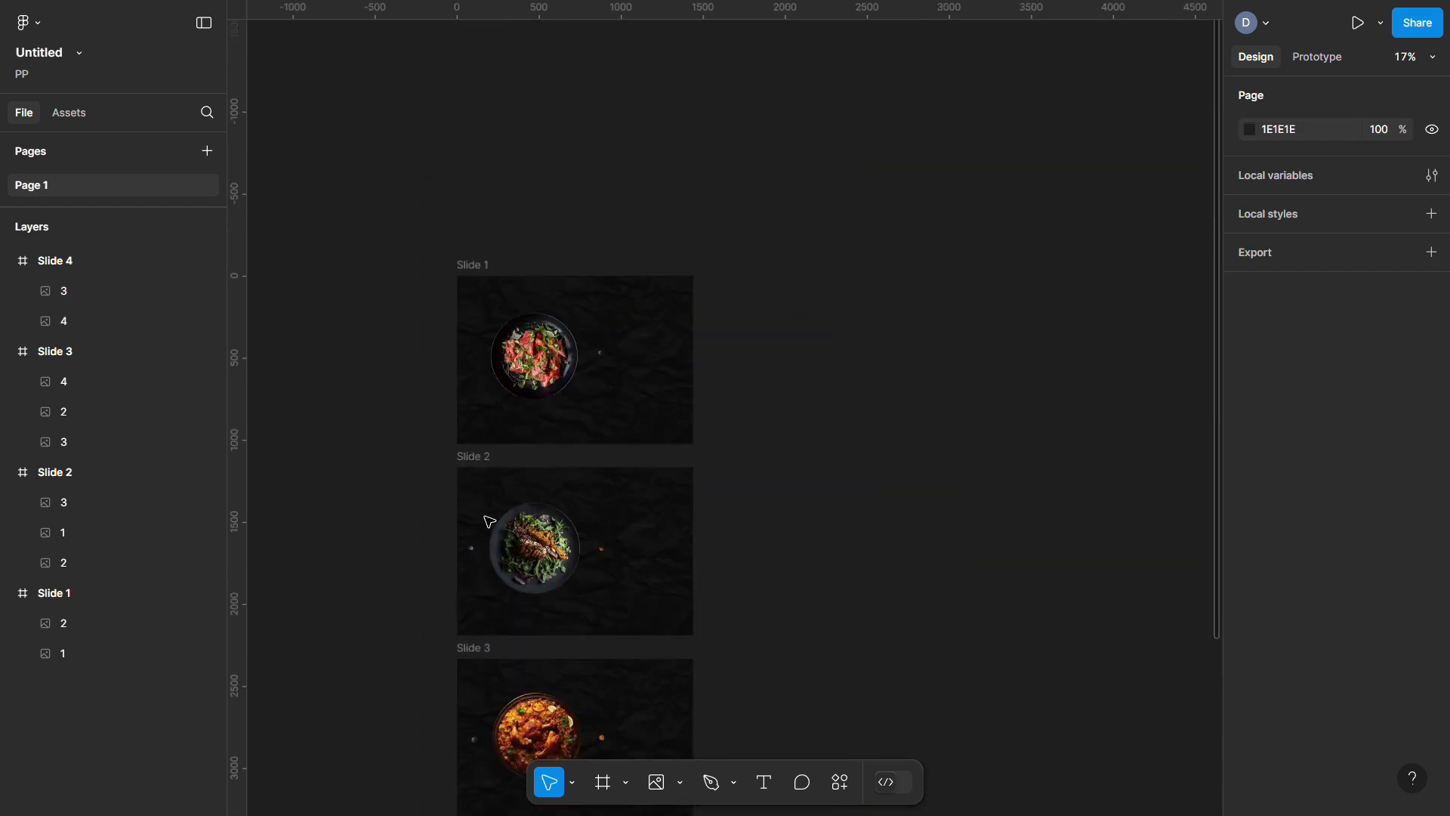
Set the small thumbnails on Slides 1–3 to 0% opacity
click(600, 270)
scroll(544, 355, up, 5)
shift+click(601, 466)
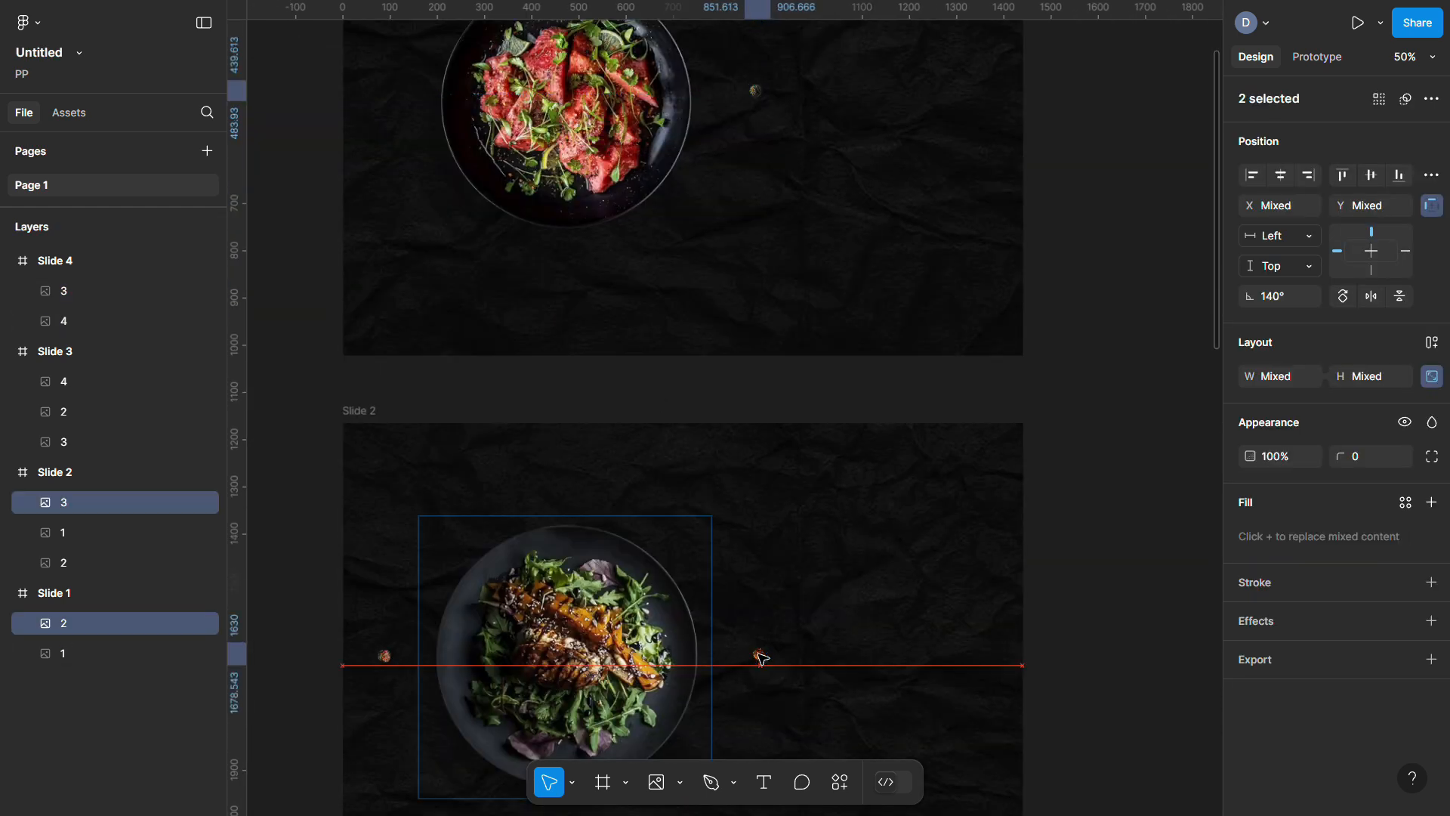
shift+click(383, 657)
scroll(383, 658, down, 5)
shift+click(387, 666)
scroll(387, 666, down, 3)
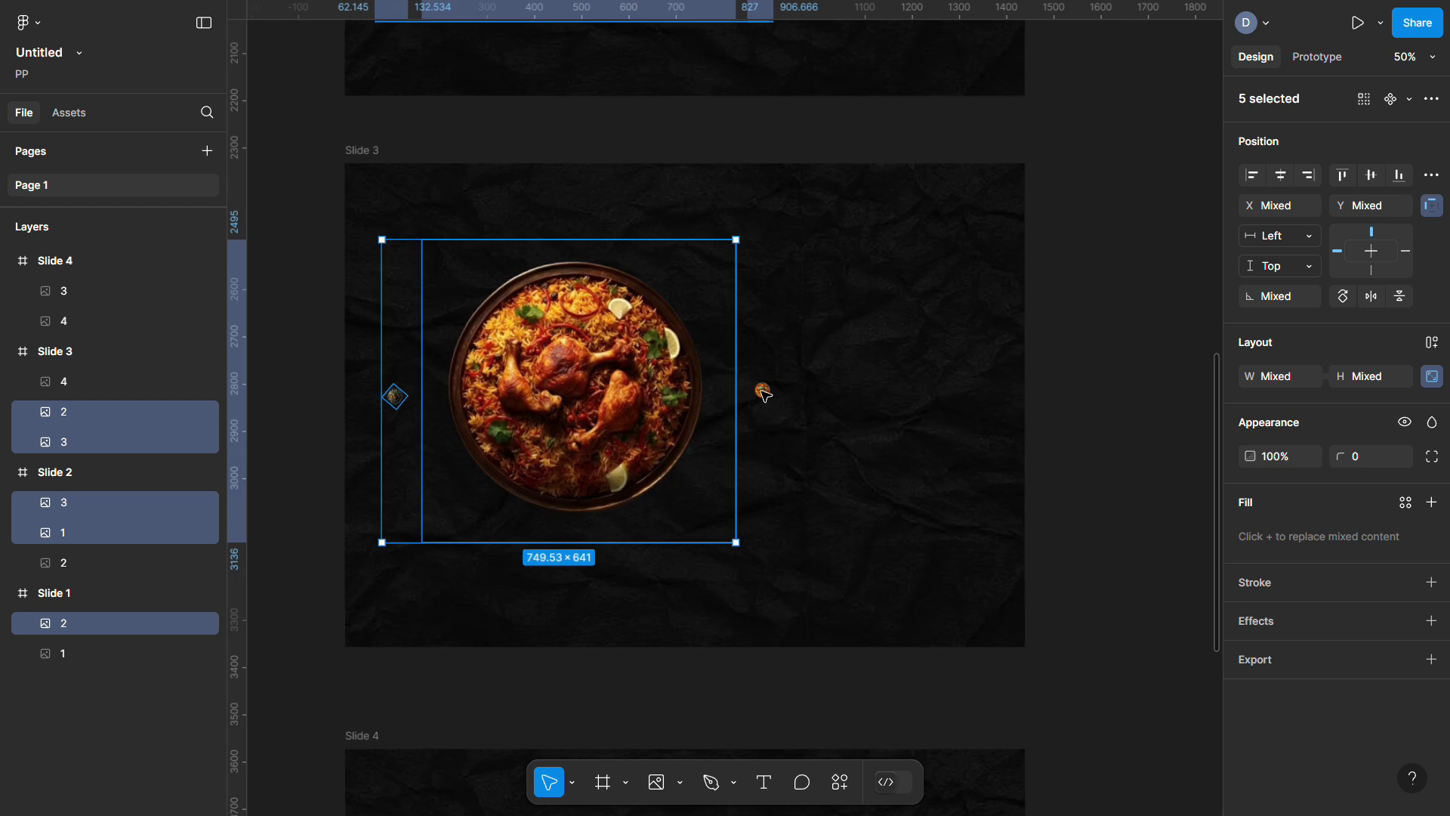
shift+click(762, 389)
drag(1251, 456, 1220, 457)
scroll(899, 463, down, 5)
scroll(900, 469, down, 5)
Zoom to the Slide 4 thumbnail, adjust its opacity, then view all slides
click(732, 329)
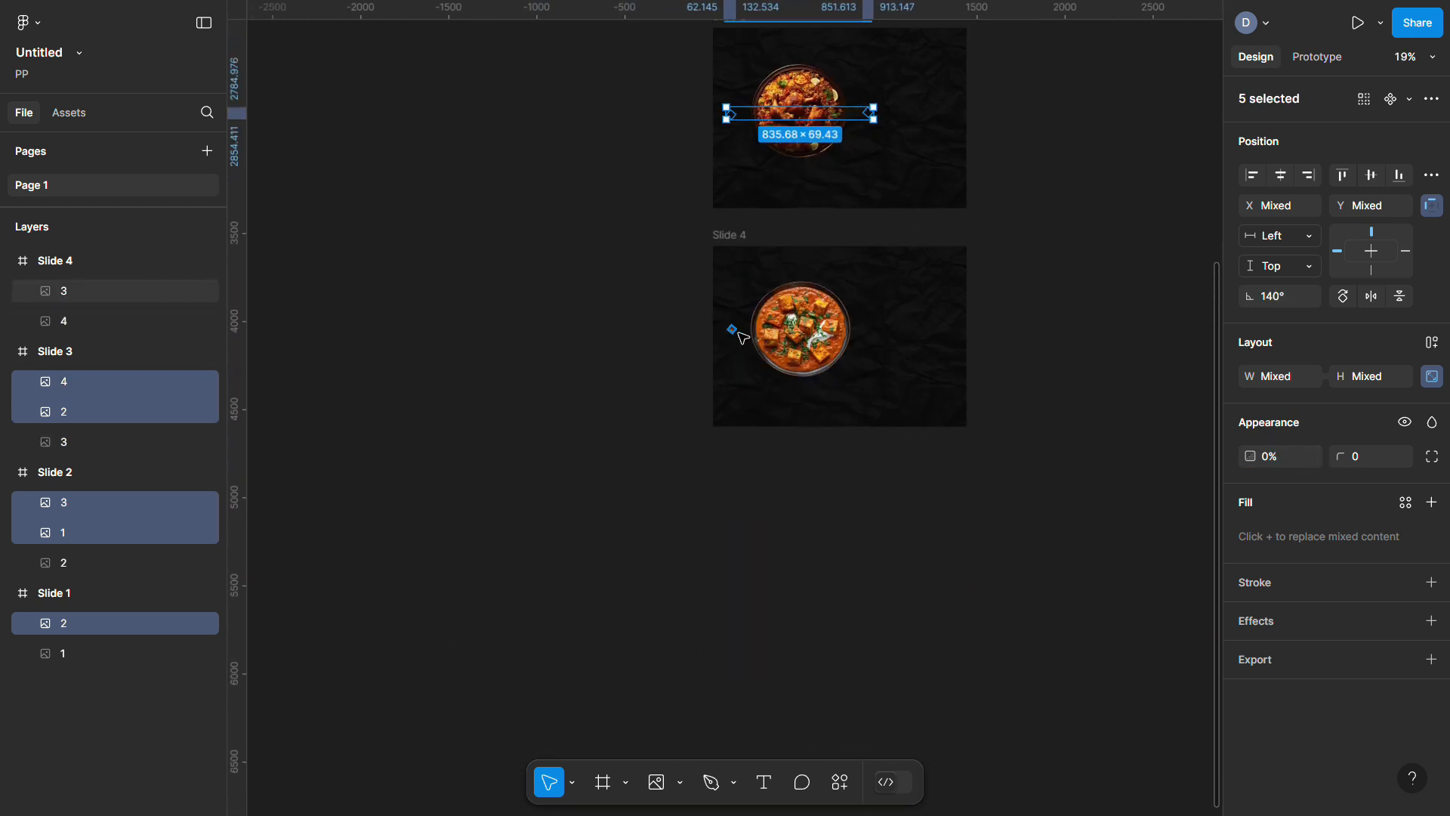
key(shift+2)
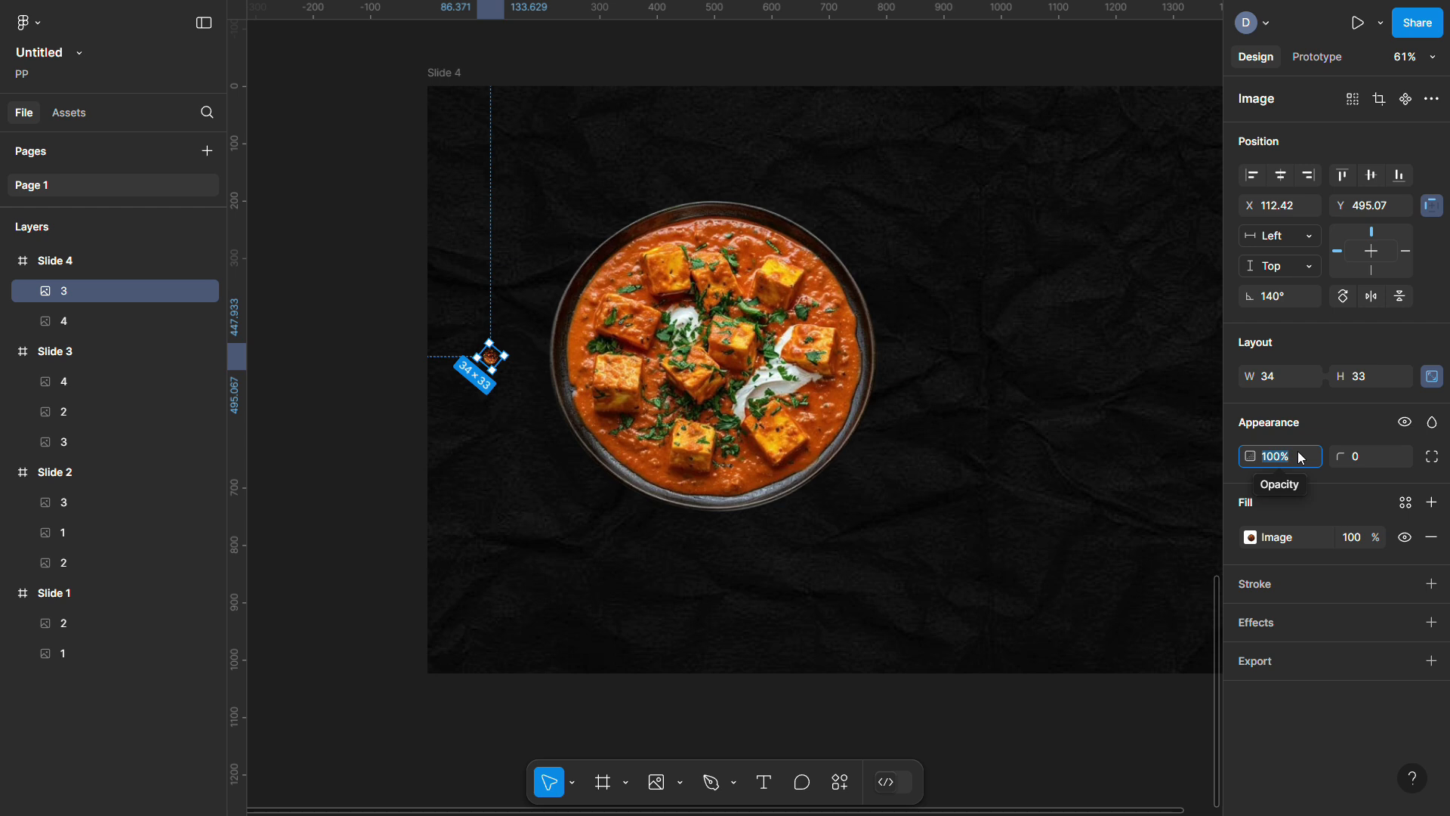
click(365, 396)
key(shift+1)
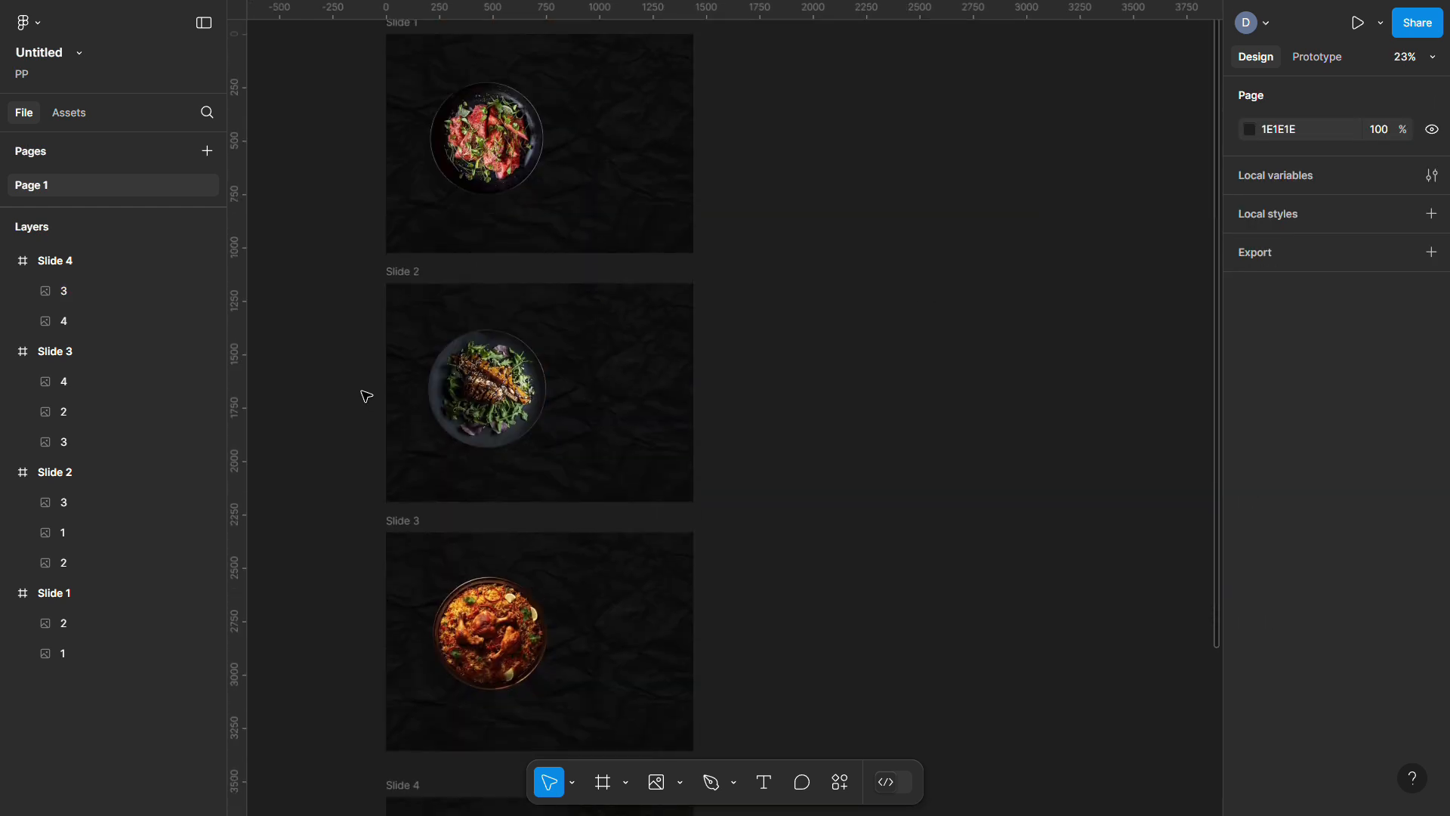
Add a 'Sirloin Steak' text box right of the plate on Slide 1
scroll(823, 308, up, 10)
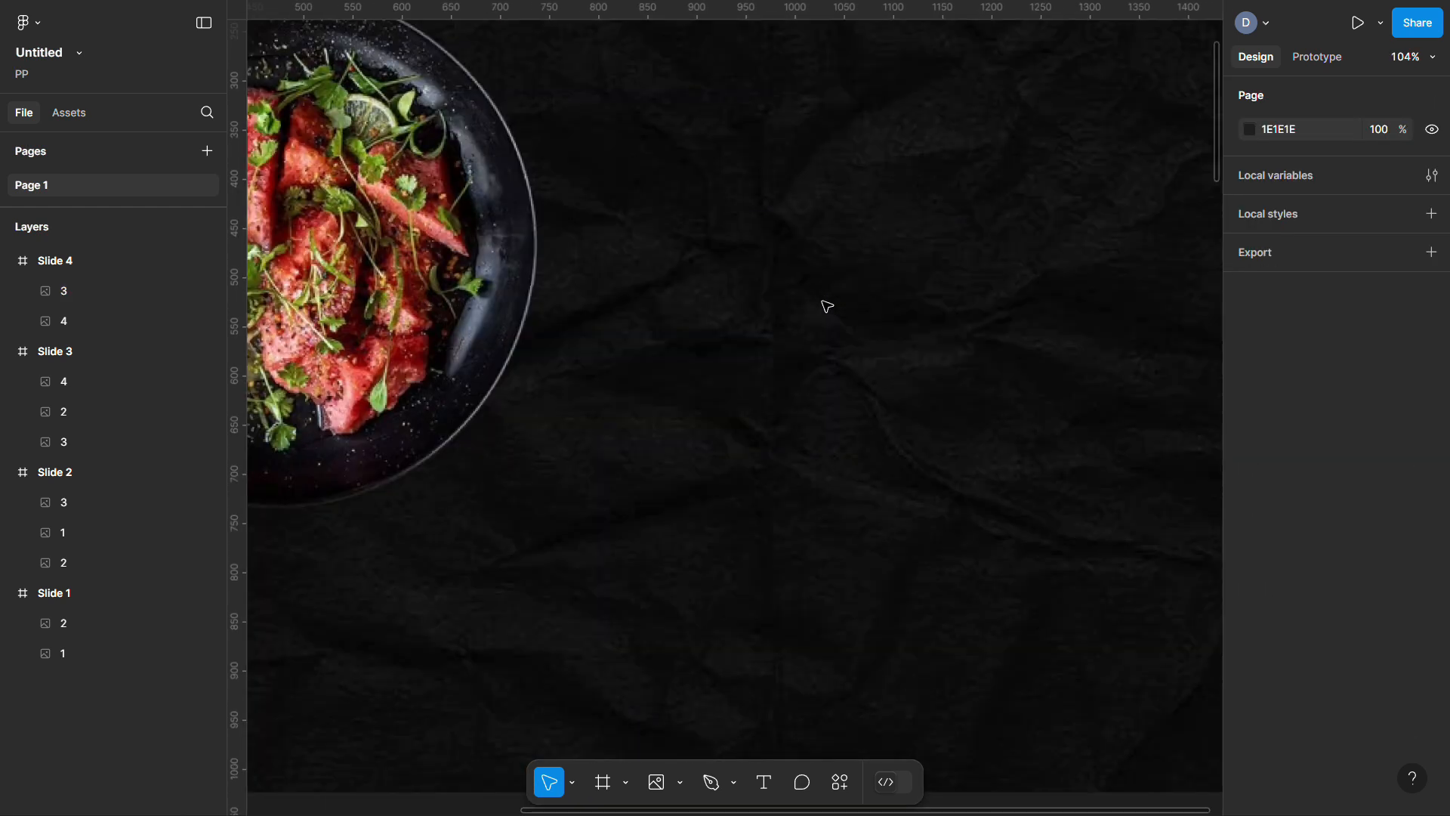
scroll(823, 307, down, 4)
scroll(823, 307, right, 2)
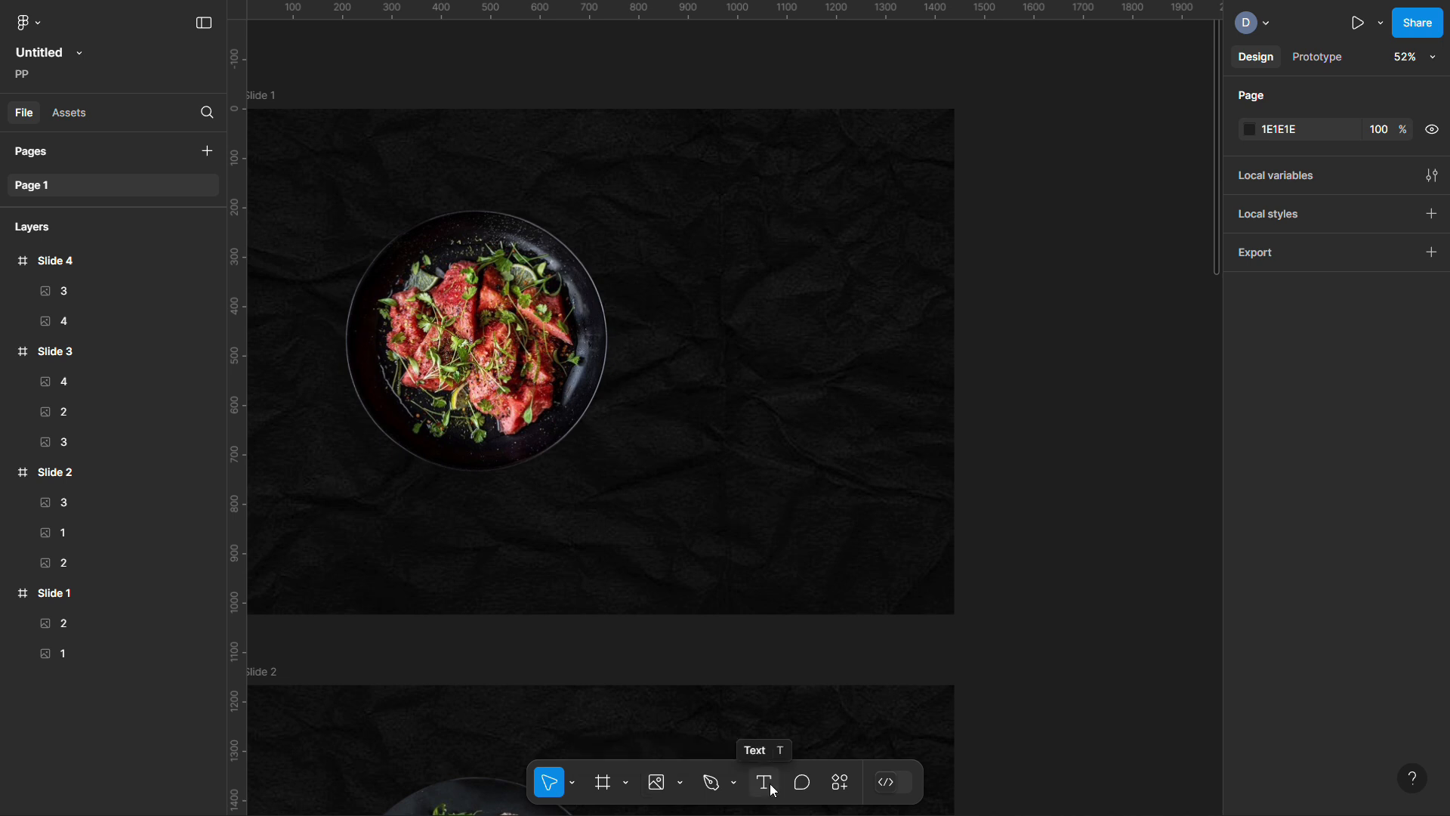
click(670, 251)
scroll(826, 282, up, 5)
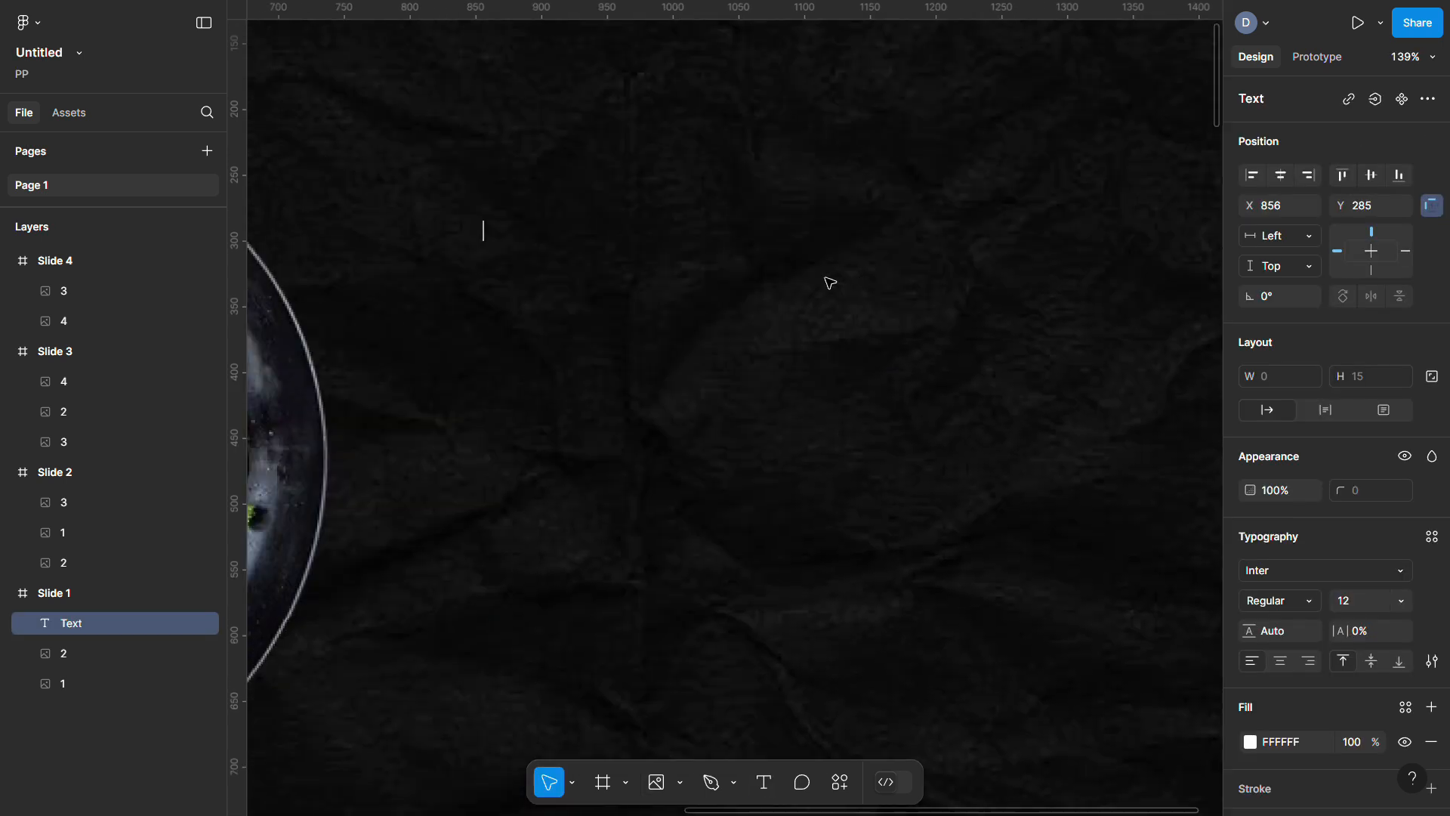
text(Sirloin Steak)
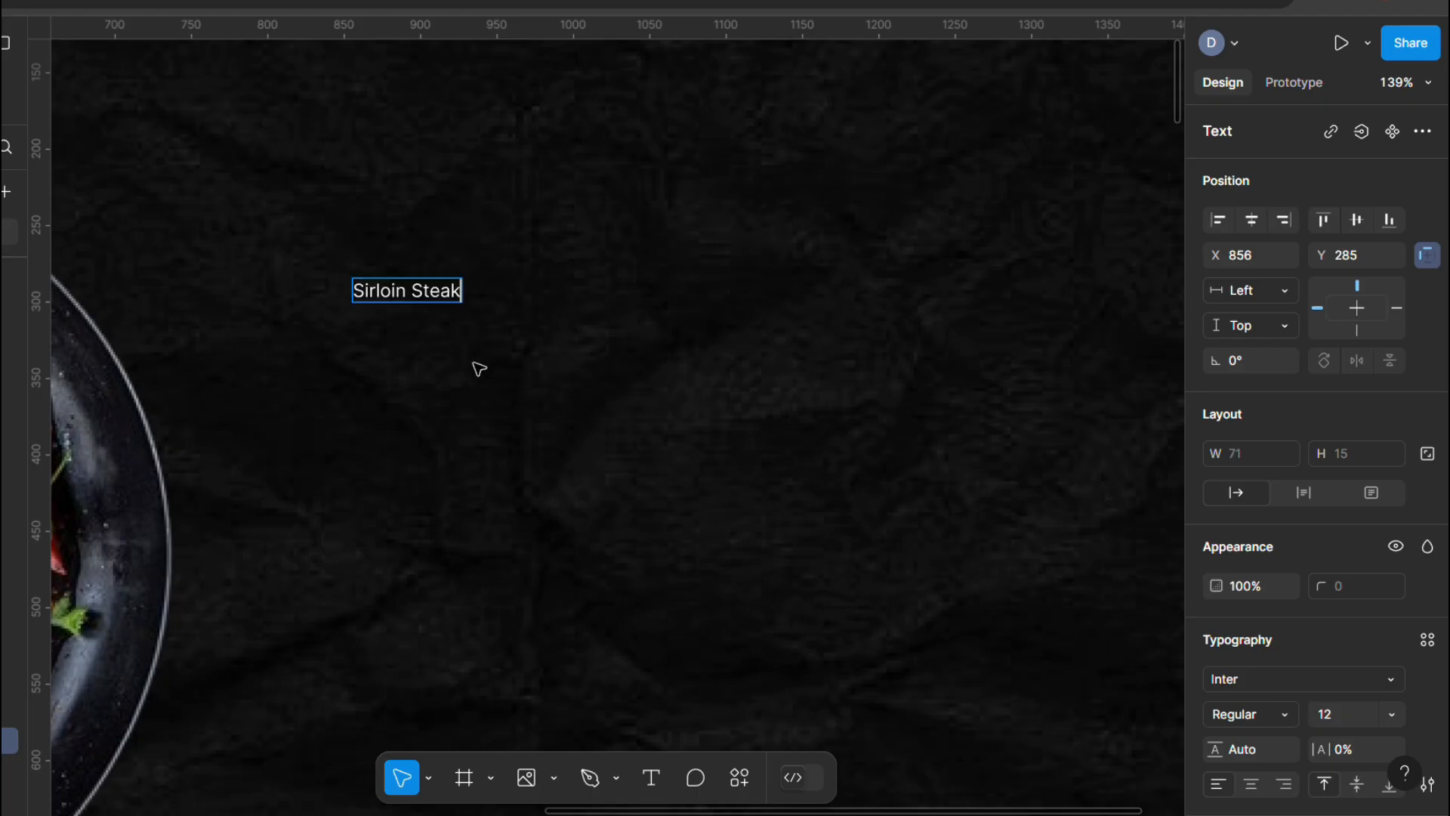
key(Escape)
Set the heading to Merienda at size 48 and nudge it up and left
click(1288, 680)
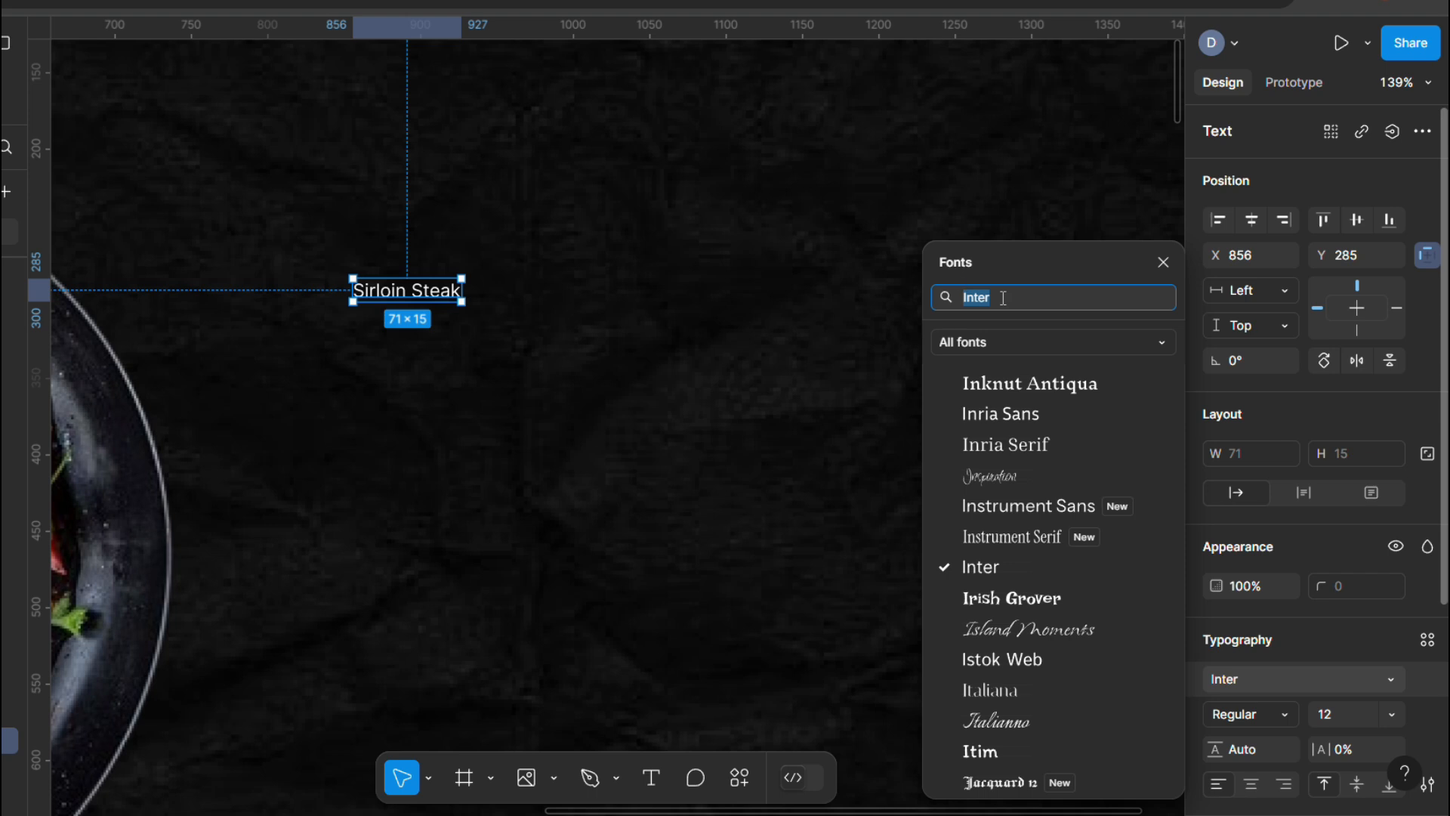
text(Mer)
click(1009, 368)
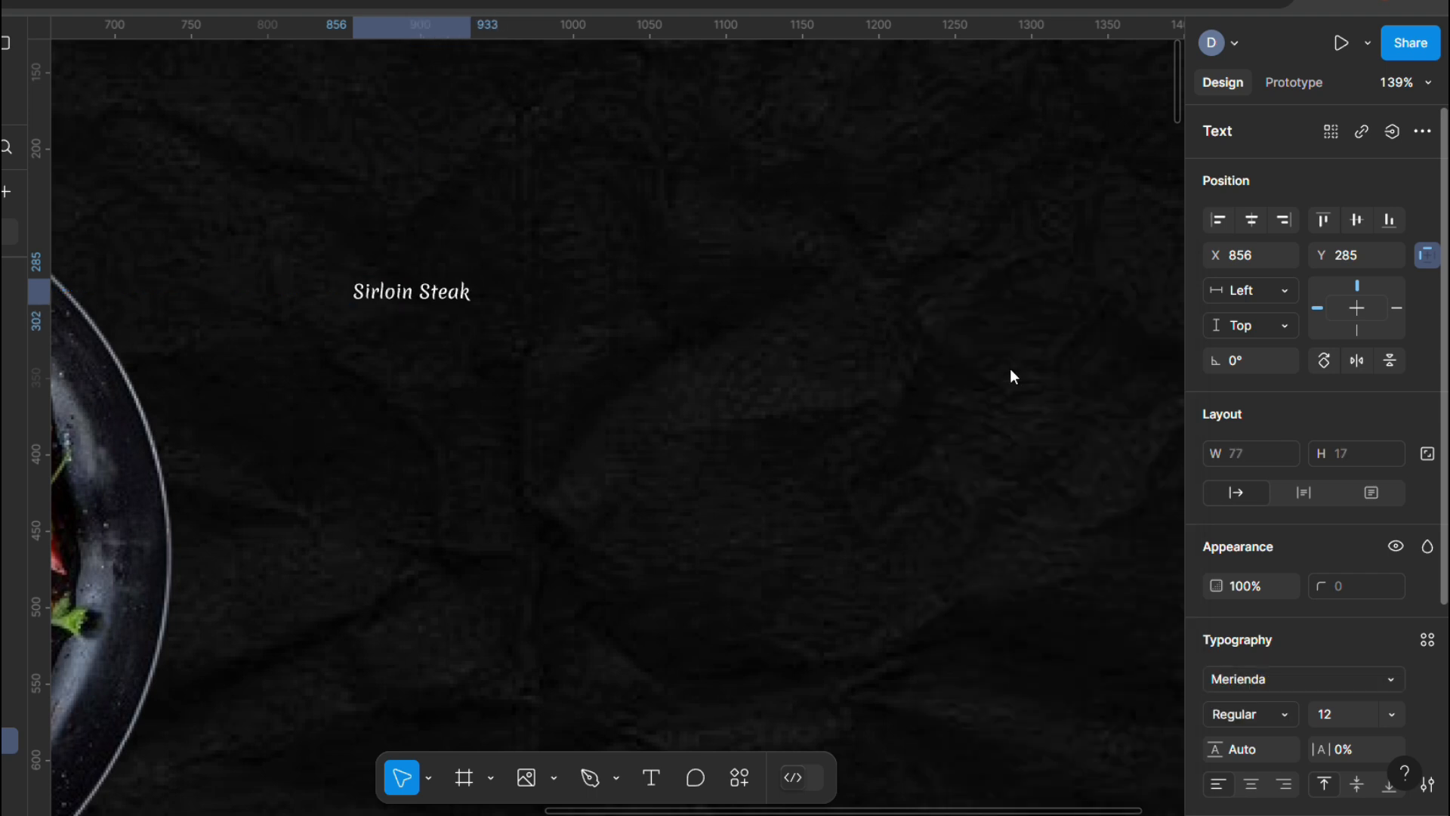
click(1388, 712)
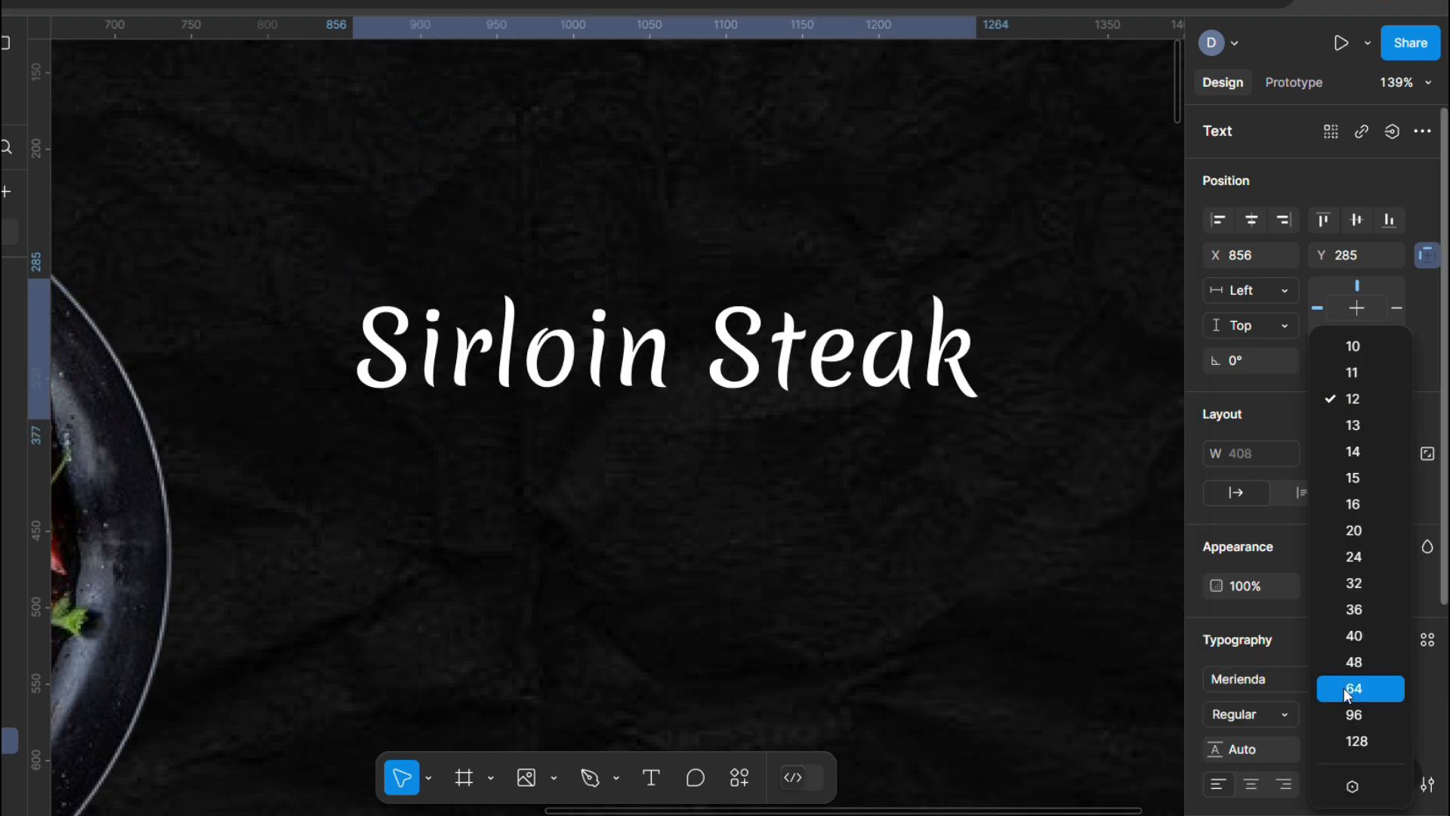
click(1345, 689)
scroll(659, 388, down, 5)
click(1391, 714)
click(1360, 654)
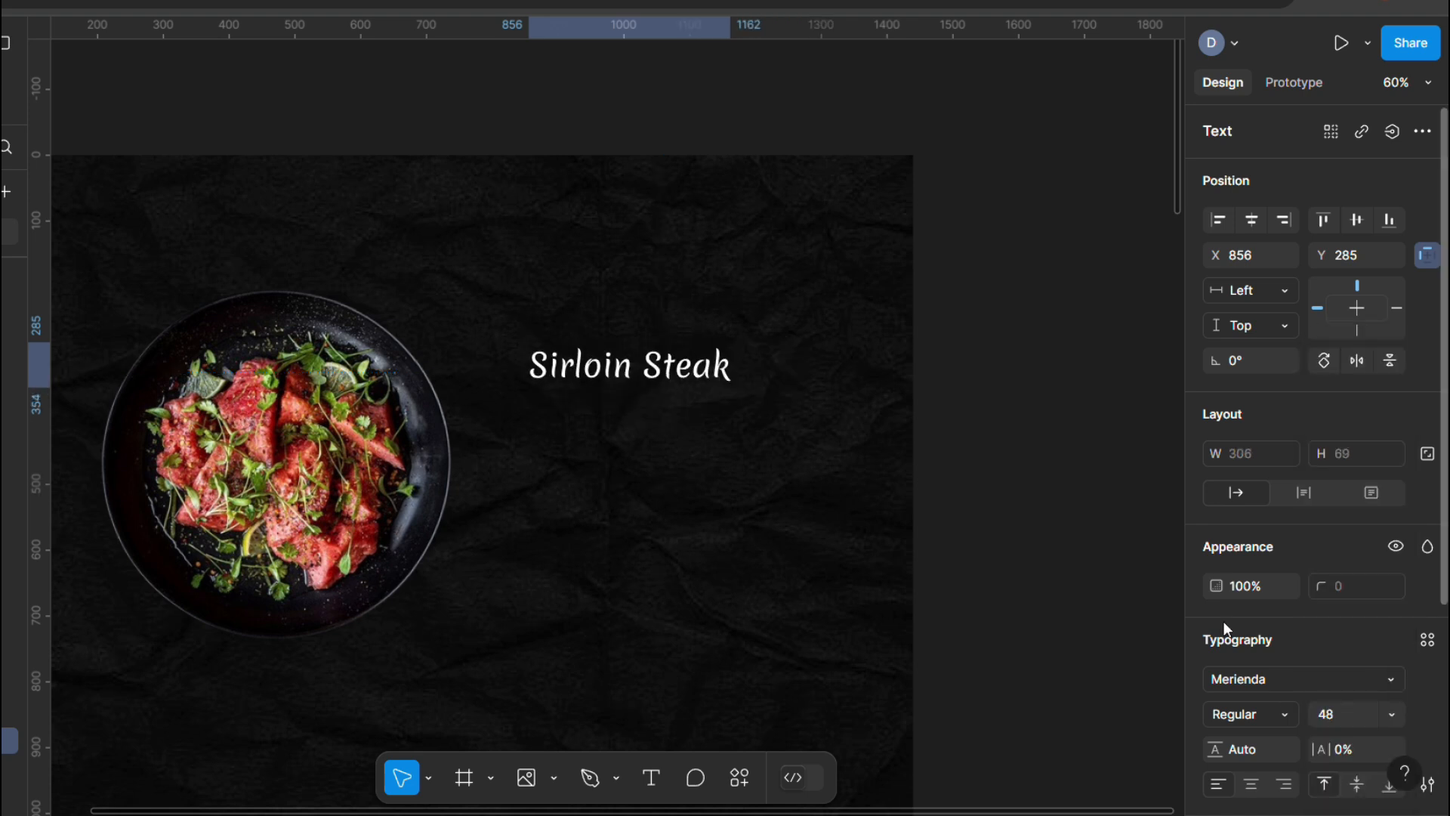
drag(639, 383, 619, 370)
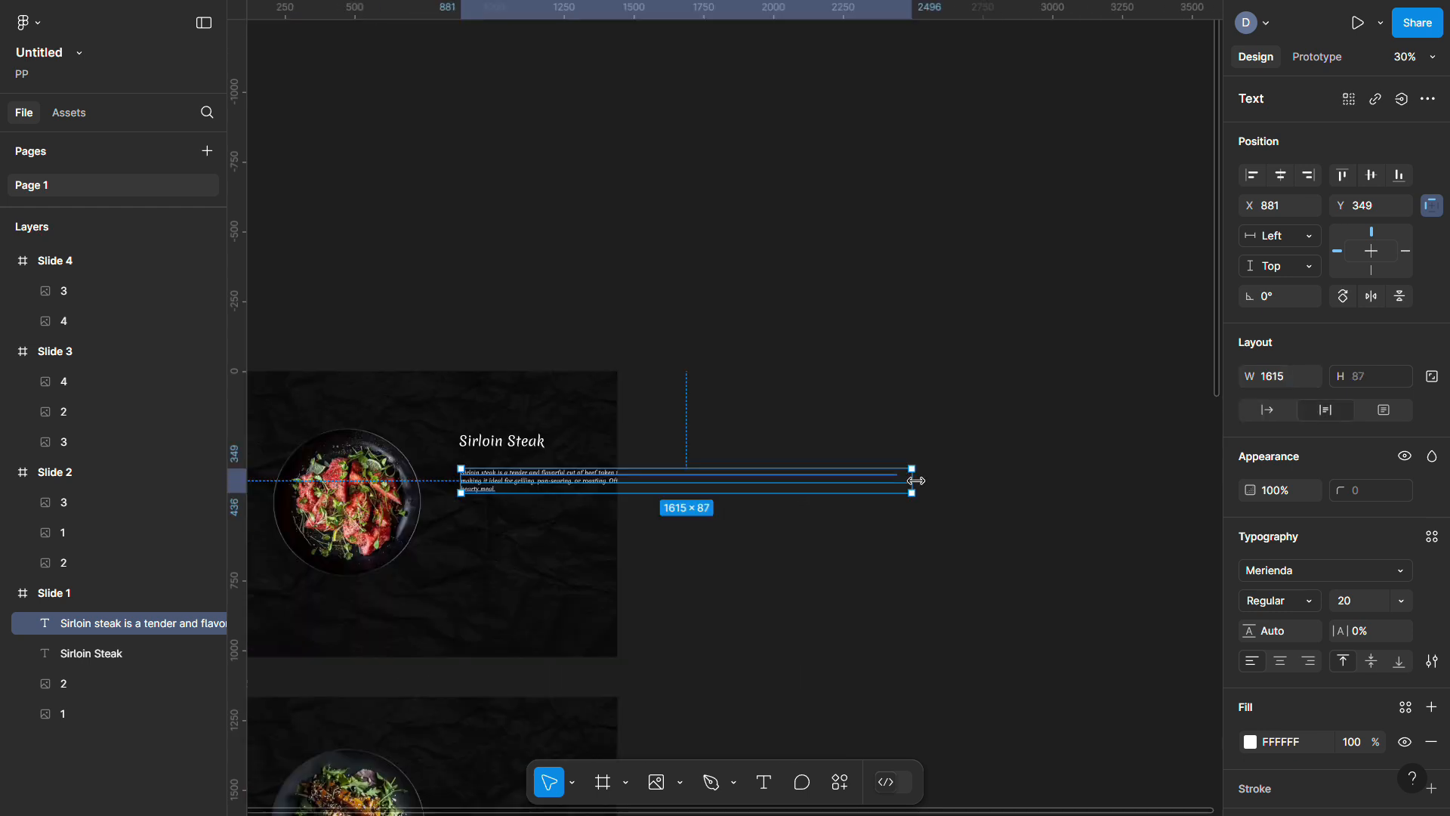
Fill the Sirloin Steak title with a radial gradient from soft pink (DD8A7F) to orange
scroll(657, 453, up, 5)
click(1279, 601)
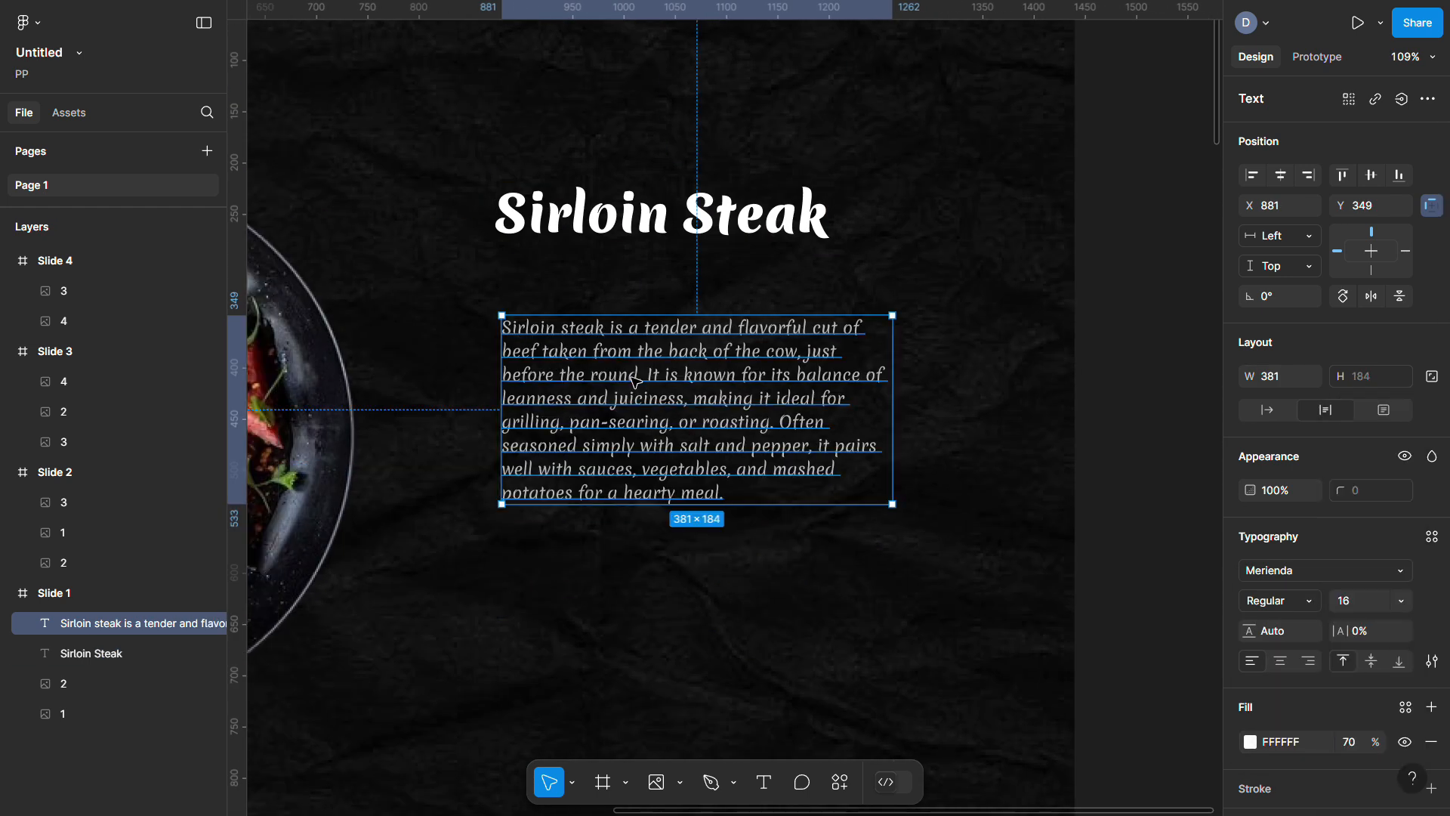
click(1064, 360)
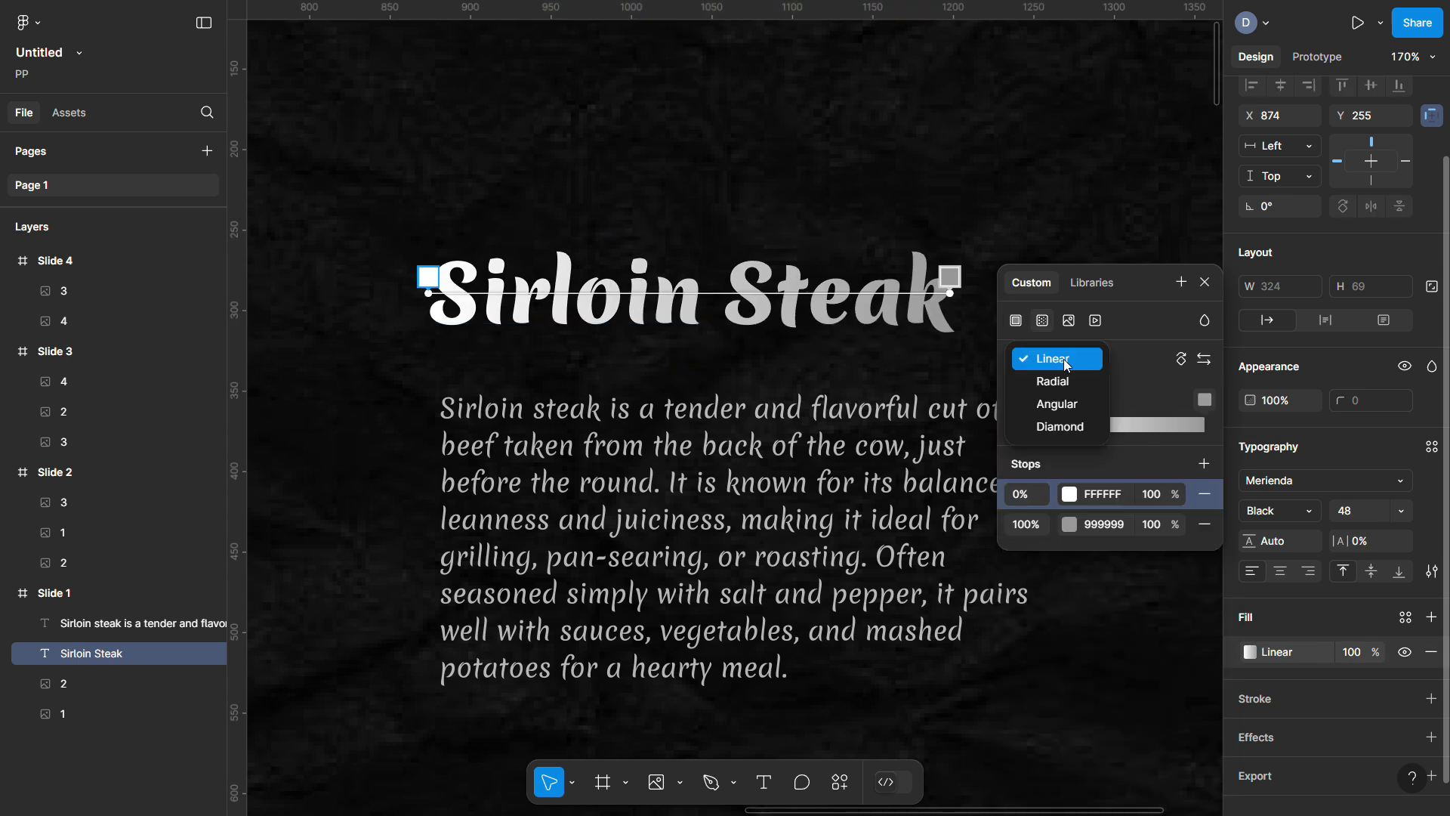
click(1053, 381)
click(1069, 494)
click(822, 437)
click(904, 487)
click(867, 369)
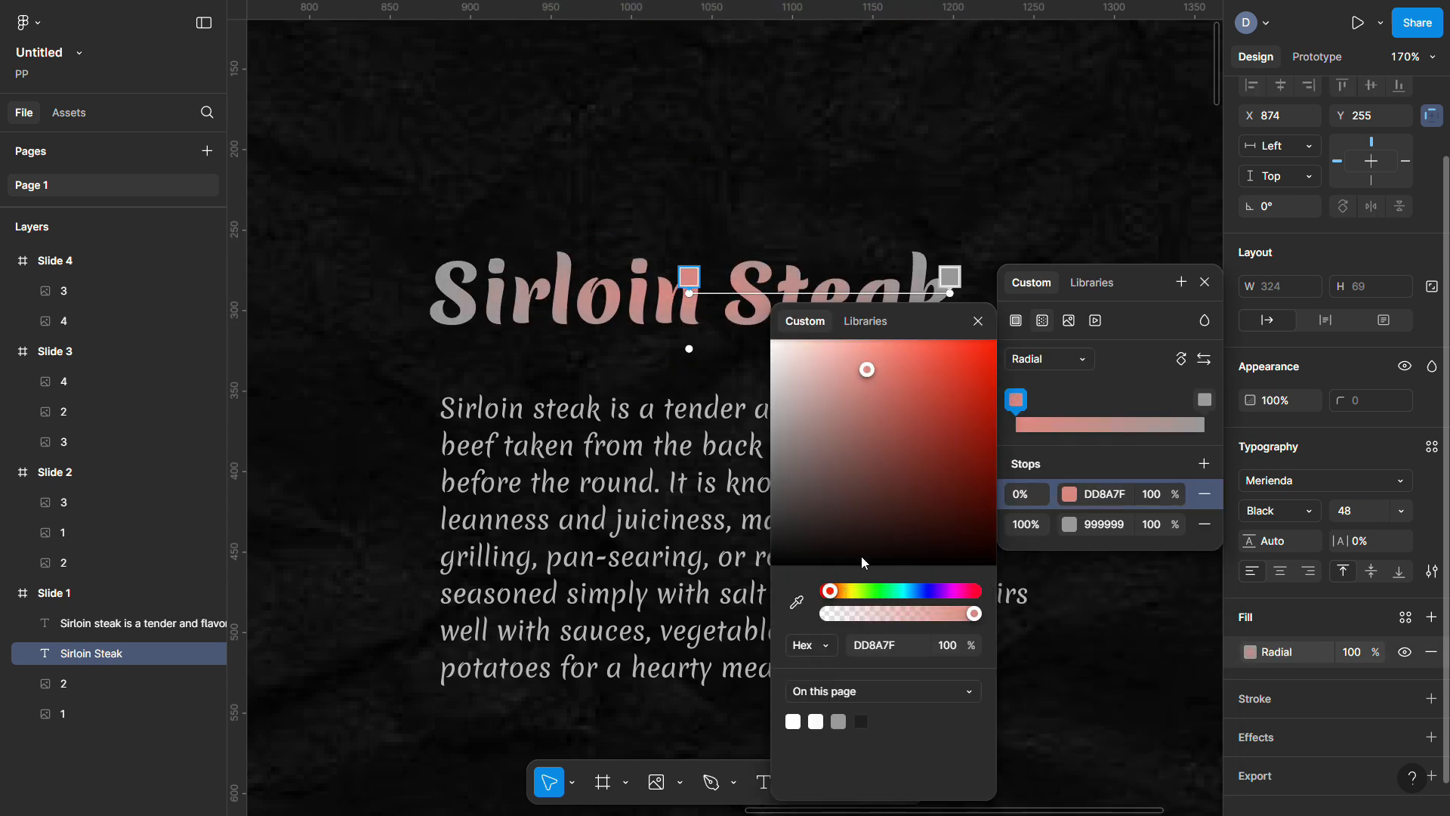
click(1070, 524)
click(877, 456)
click(838, 590)
click(896, 384)
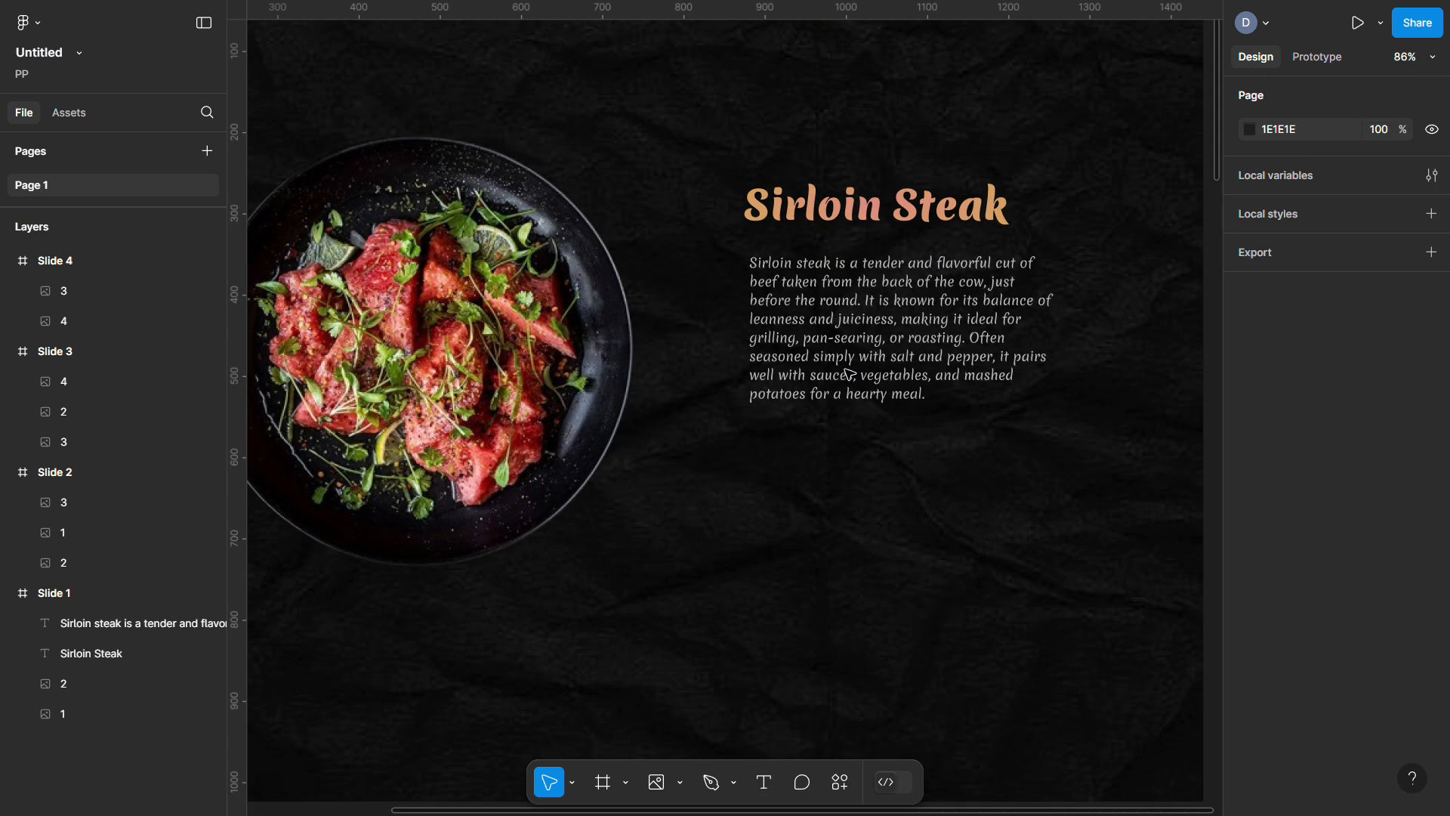
scroll(823, 272, down, 2)
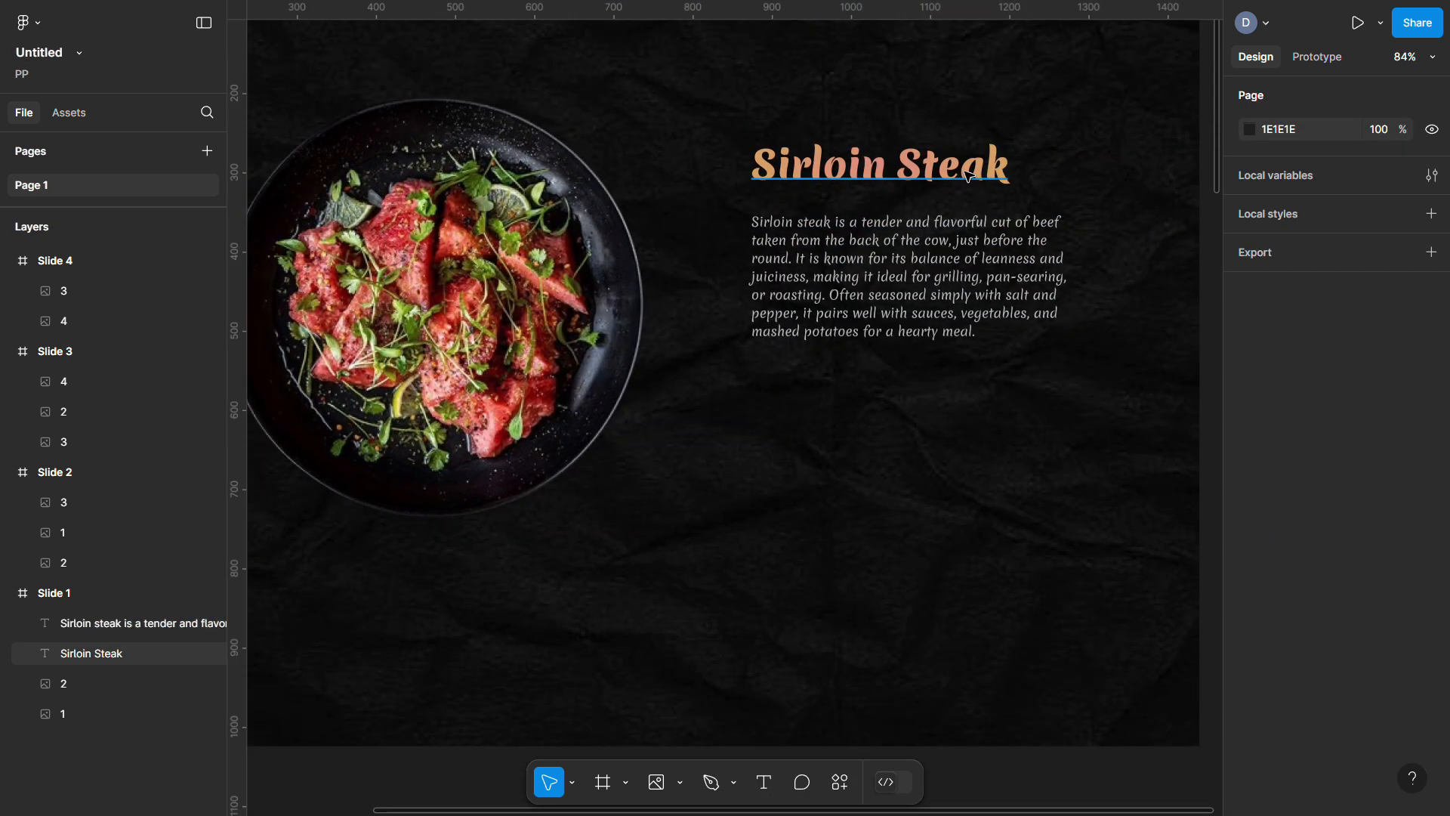
Wrap the title and description in an auto-layout frame named 'title + description'
click(881, 162)
shift+click(881, 338)
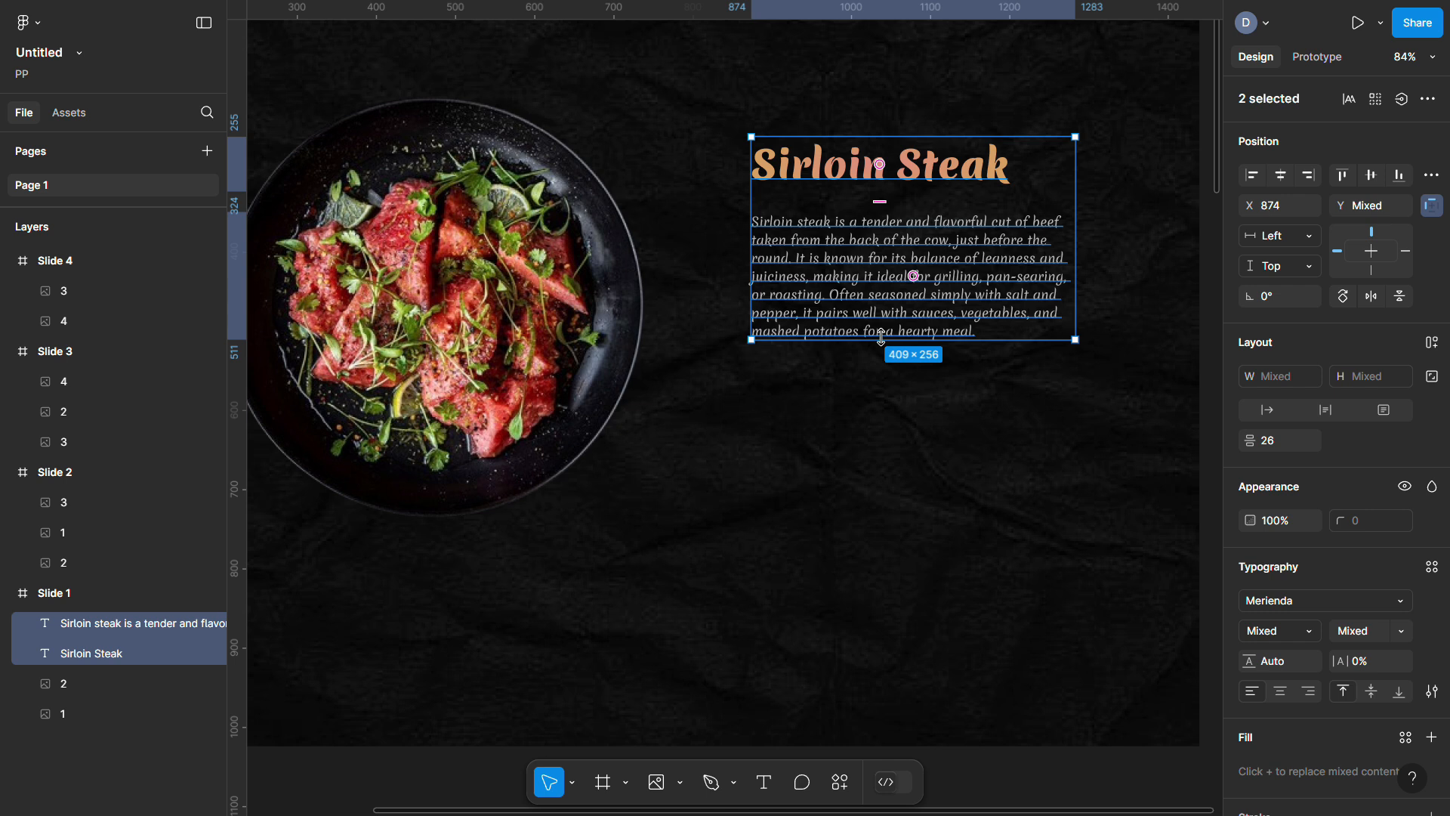
key(shift+a)
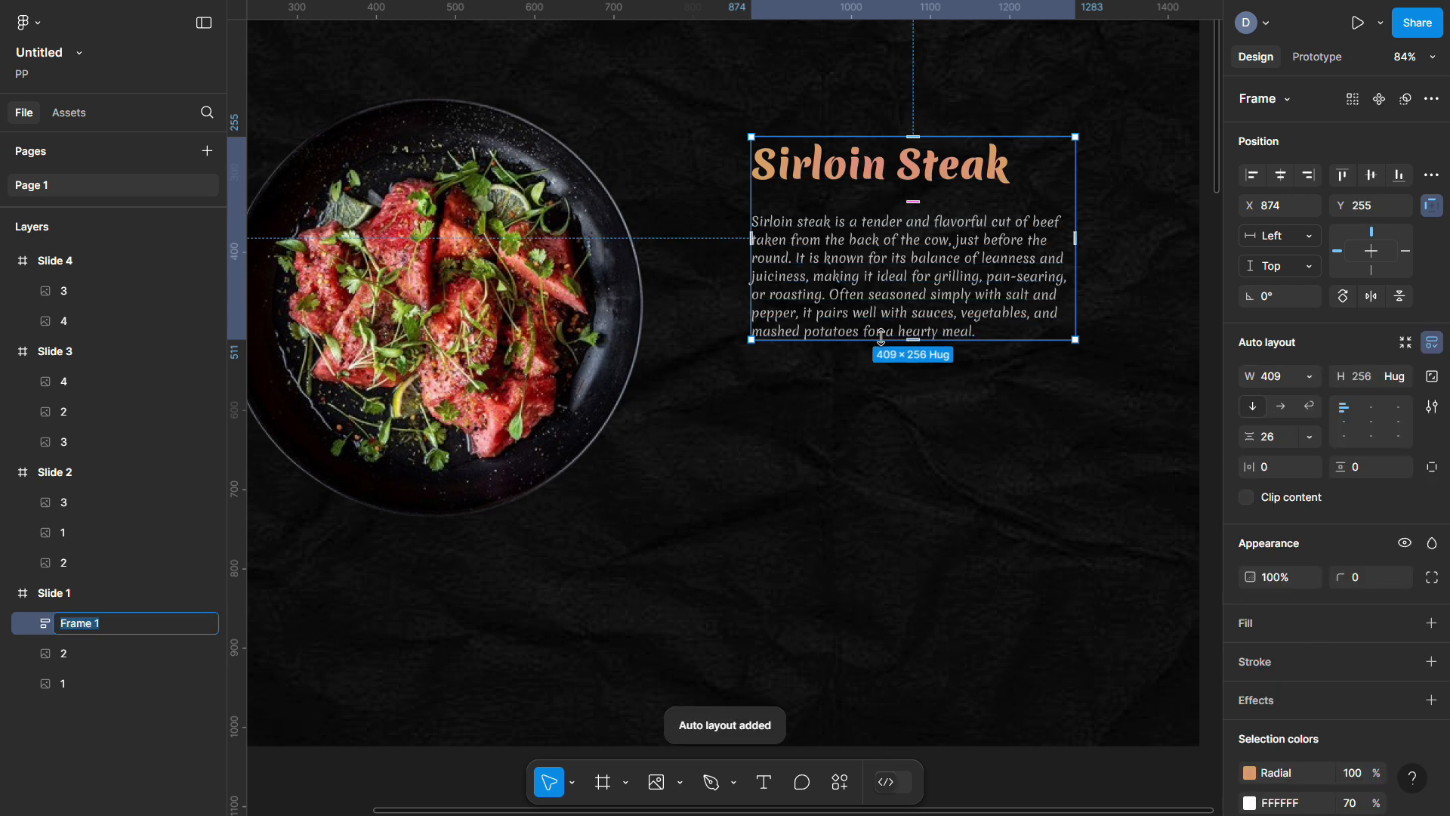
text(title + de)
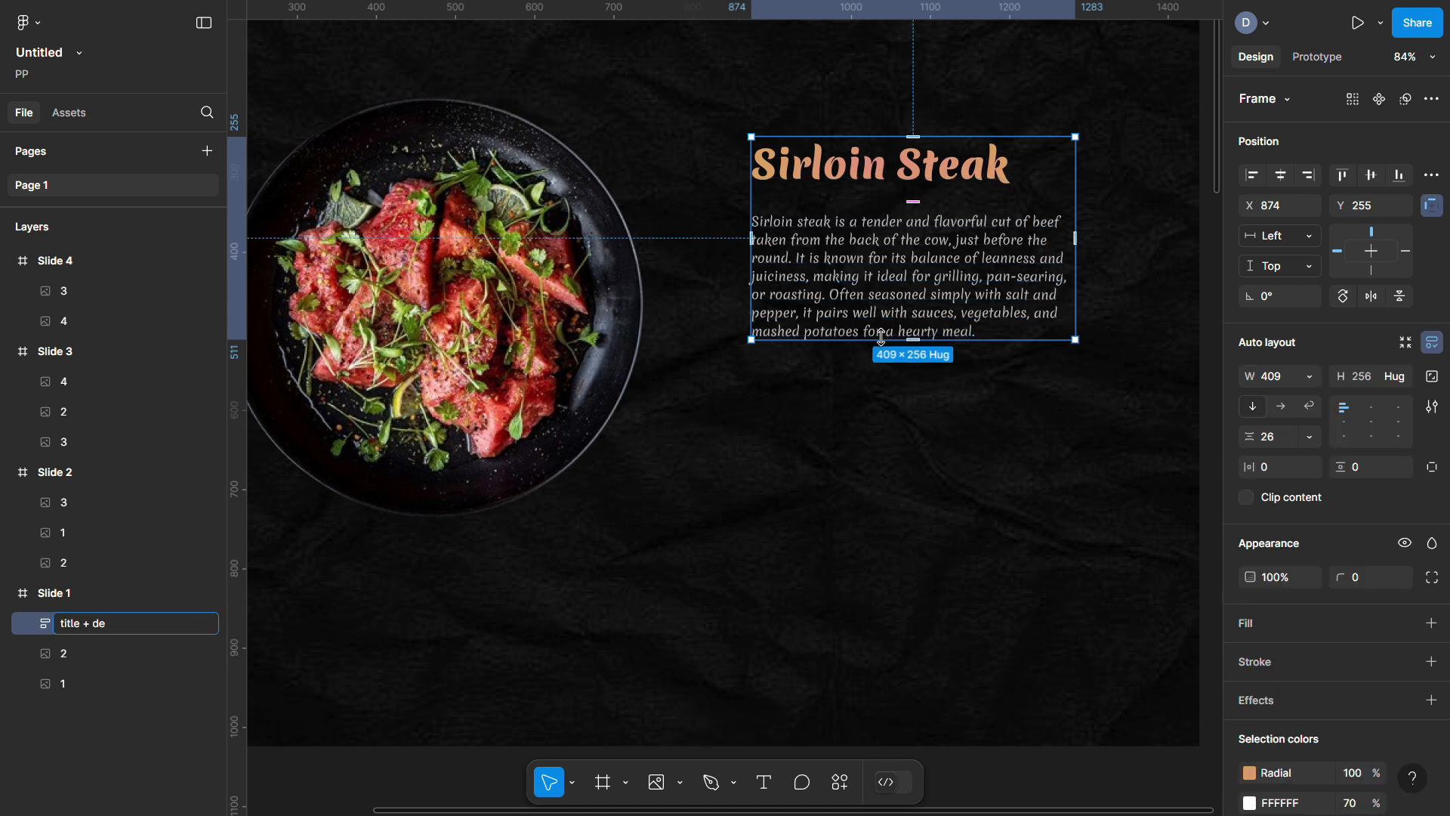
text(scription)
key(Return)
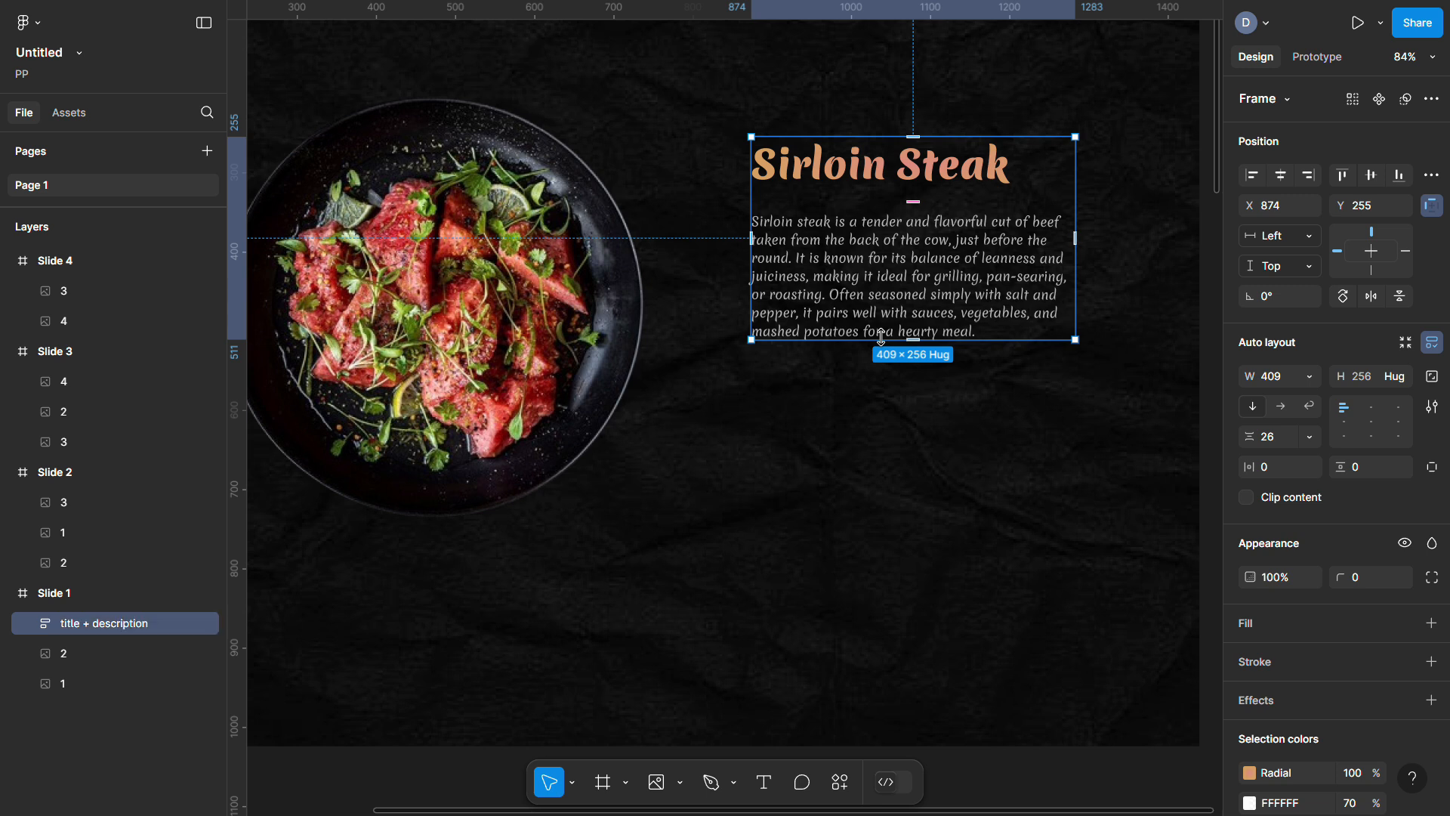
Copy the title + description block and paste it into Slide 2
click(840, 516)
scroll(852, 453, down, 2)
drag(910, 147, 907, 341)
scroll(908, 176, down, 3)
scroll(501, 453, down, 5)
click(423, 211)
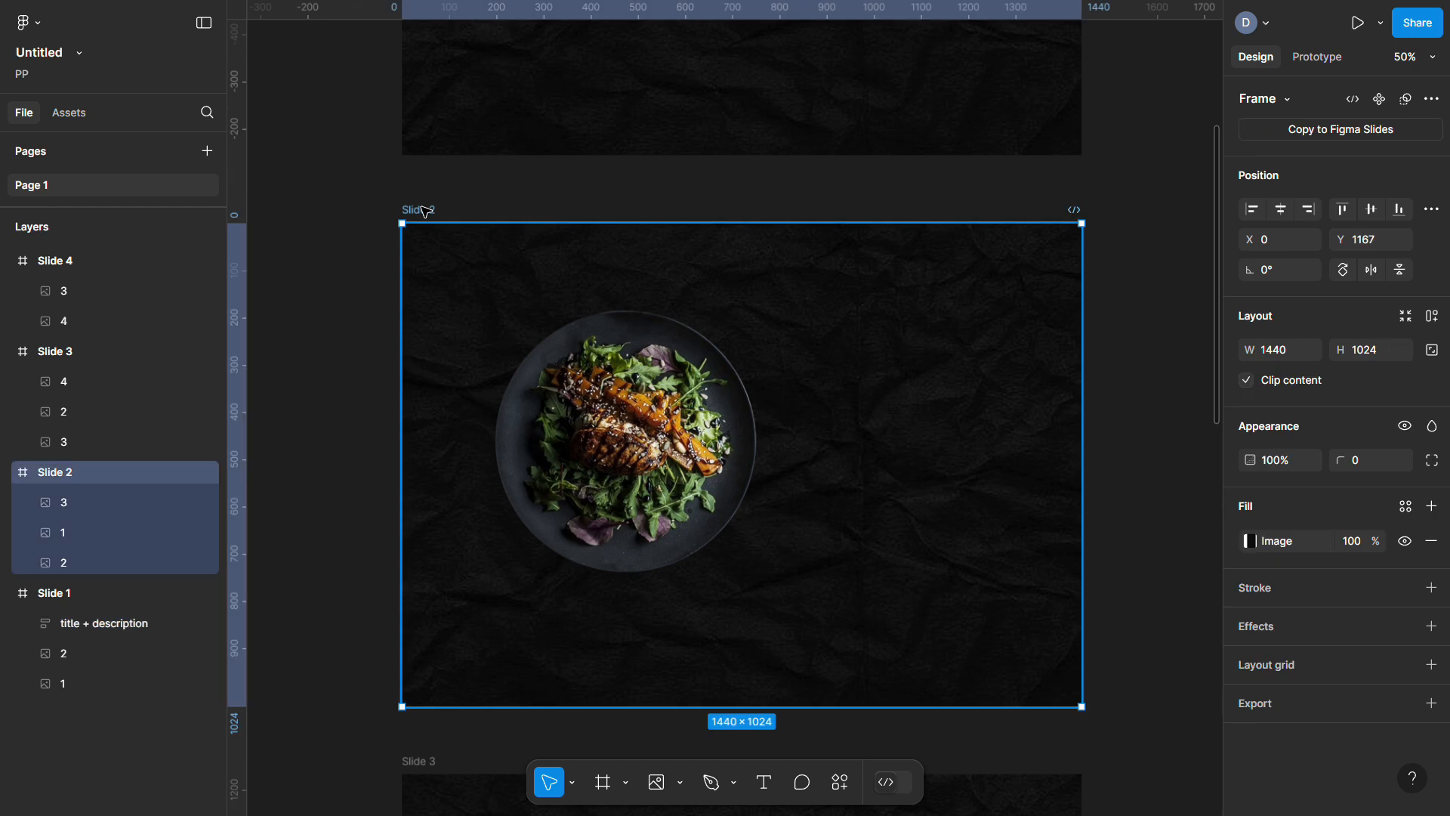
key(ctrl+v)
Paste the same title + description block into Slides 3 and 4
scroll(426, 212, down, 6)
scroll(426, 212, down, 1)
click(417, 185)
key(ctrl+v)
scroll(417, 189, down, 6)
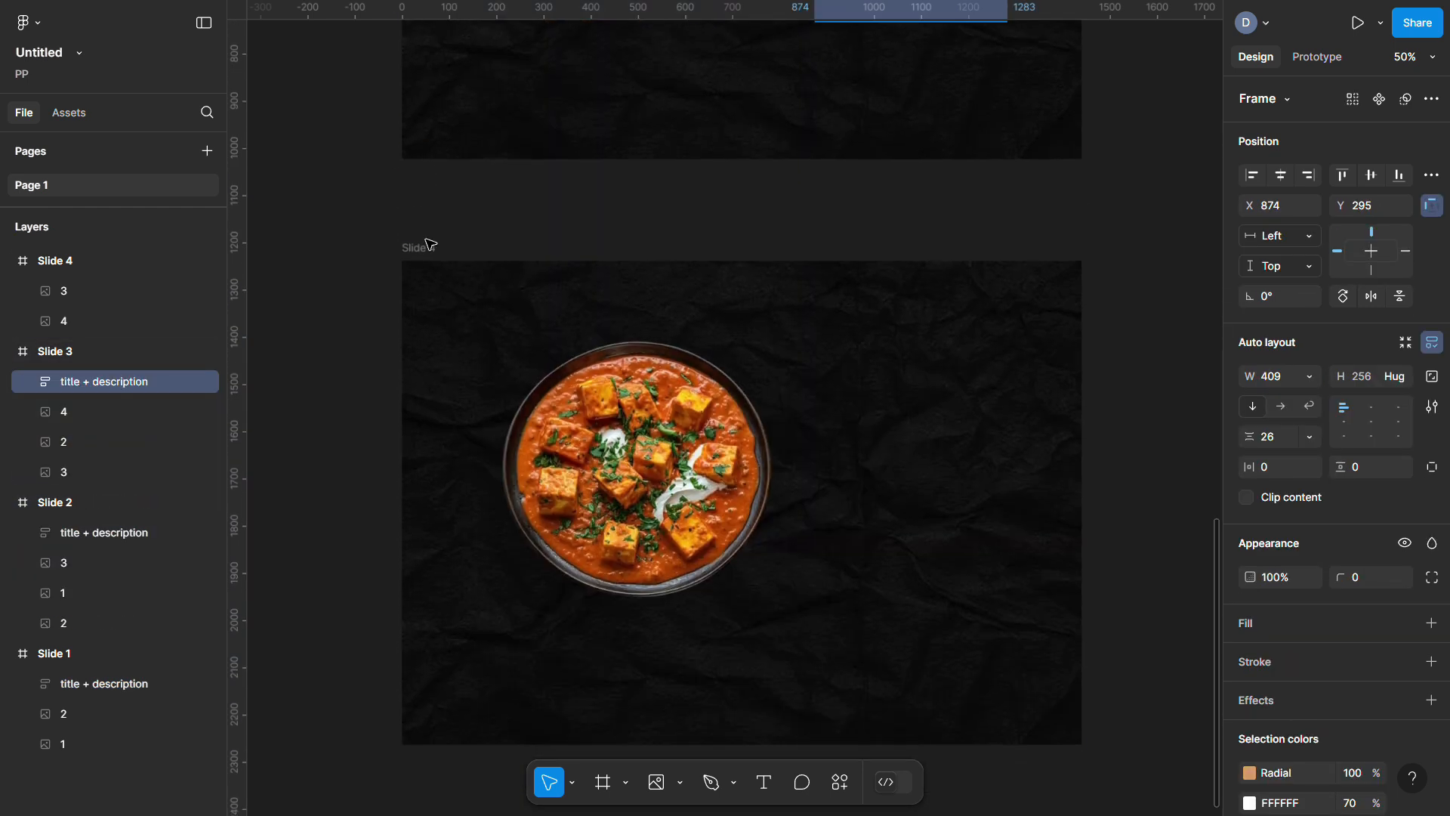
click(424, 255)
key(ctrl+v)
Return to Slide 1 and select its title + description group
scroll(420, 255, up, 6)
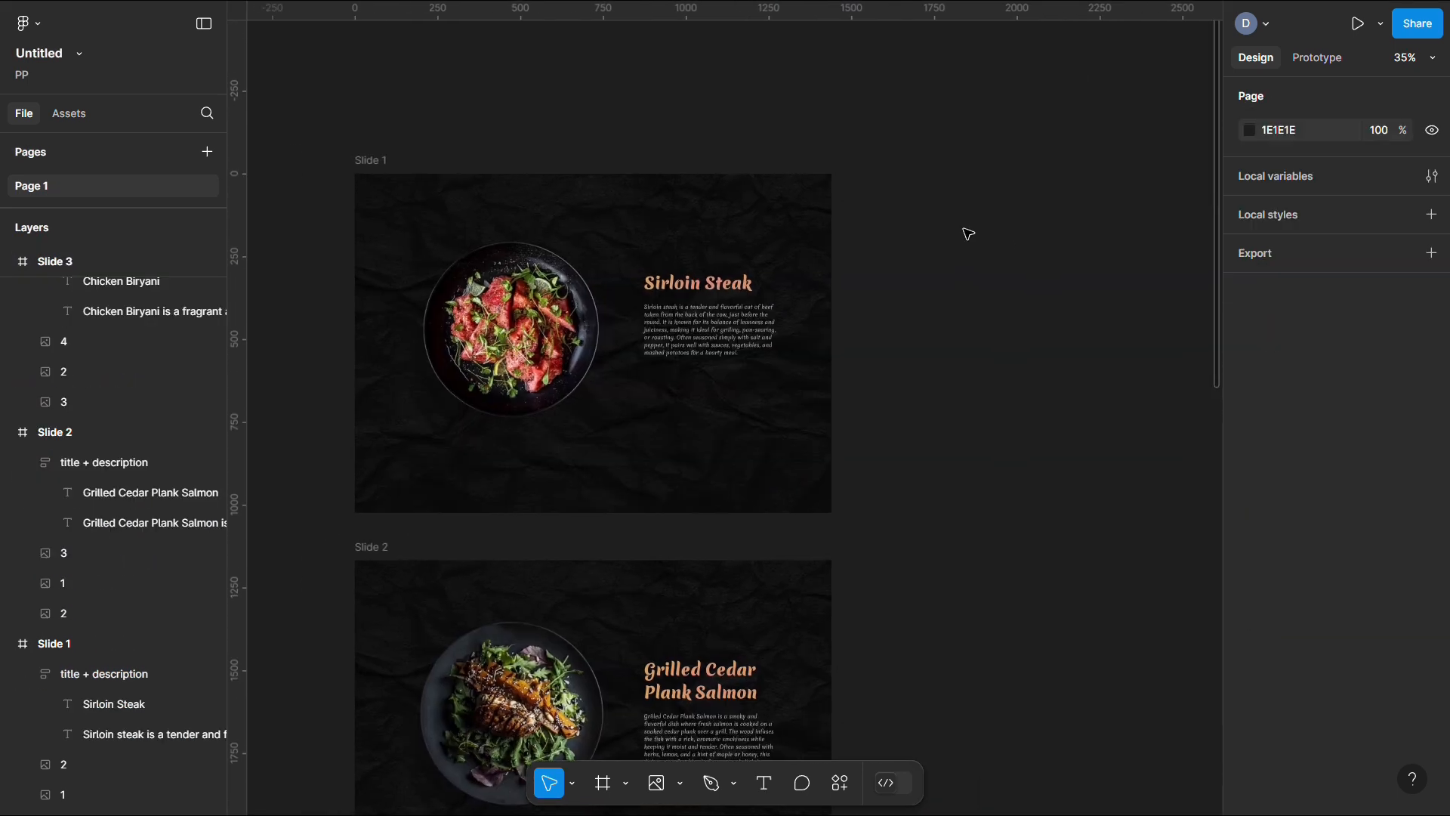
scroll(969, 233, down, 15)
scroll(969, 234, left, 2)
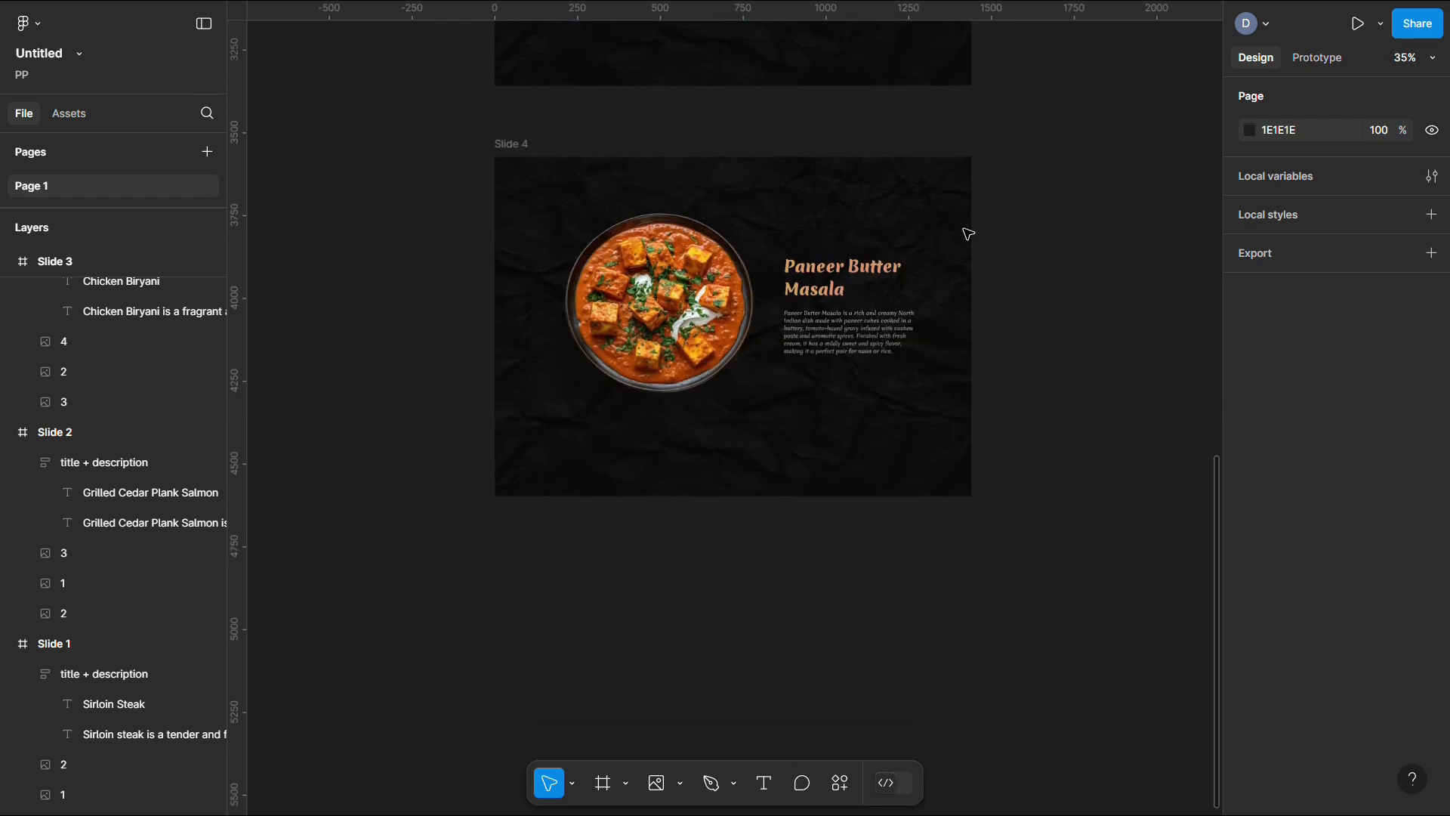
scroll(968, 233, up, 11)
scroll(968, 234, up, 3)
scroll(764, 237, up, 5)
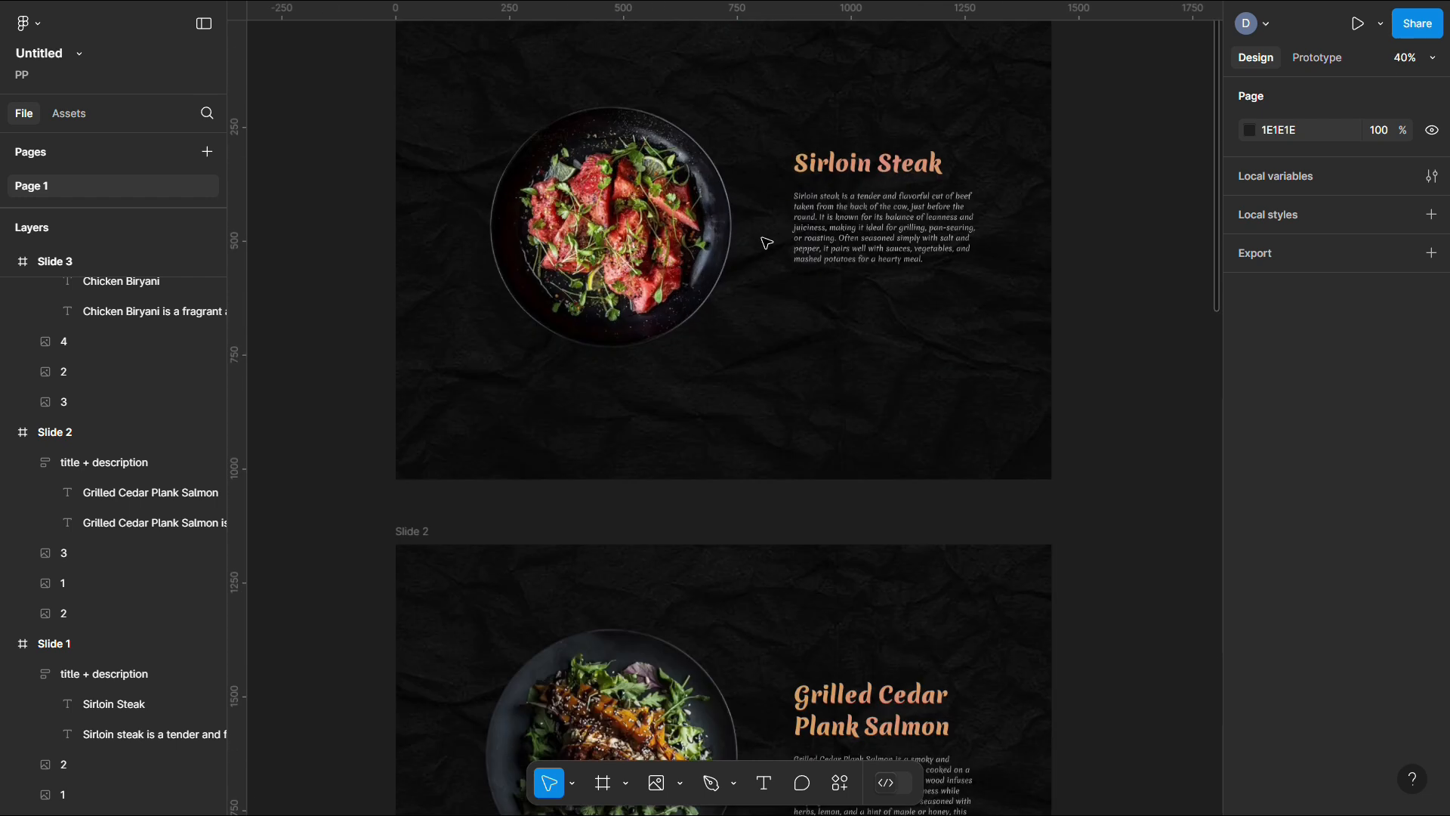
click(918, 233)
scroll(918, 233, up, 5)
scroll(670, 477, down, 1)
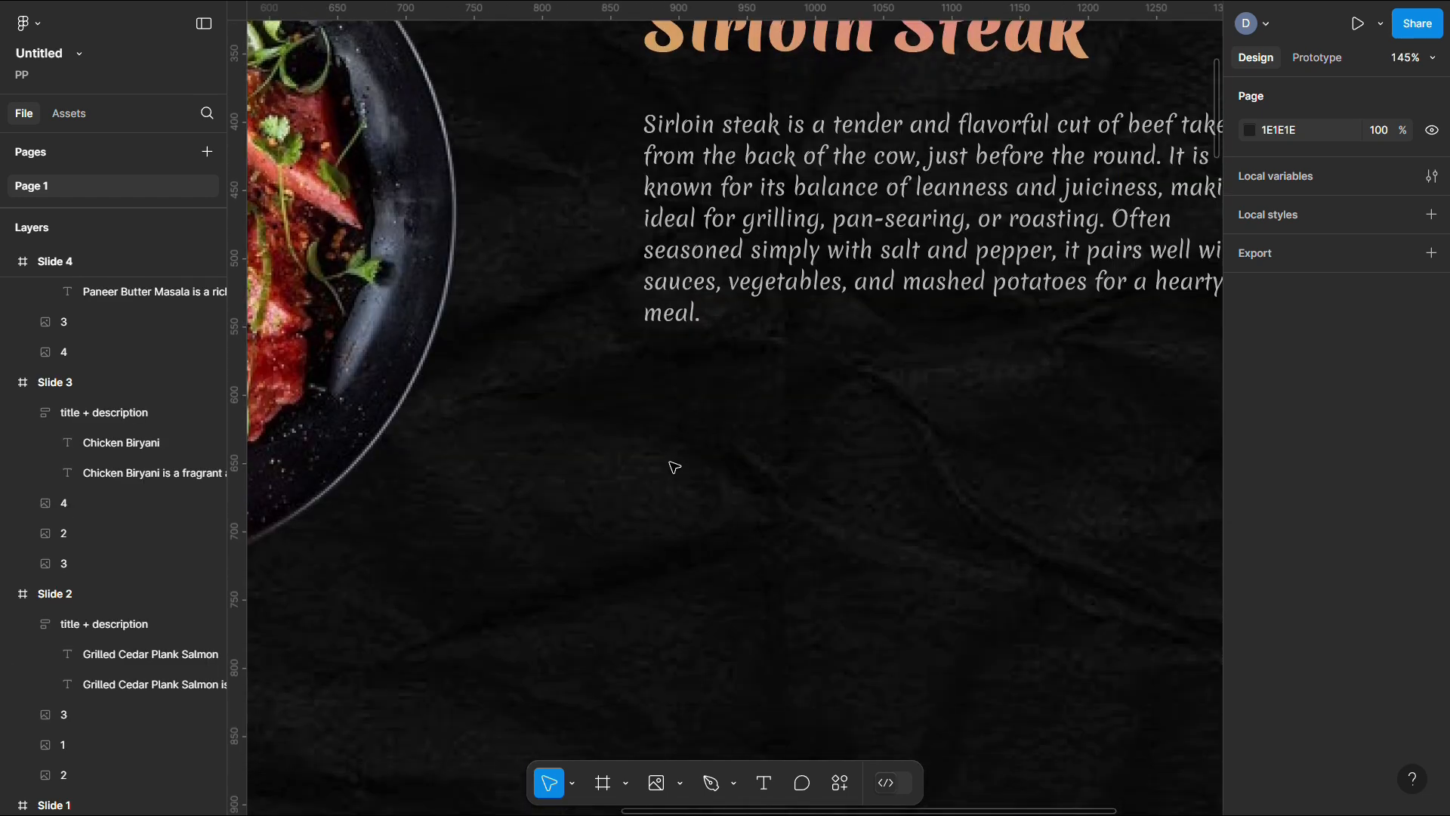
Paste a round play button onto Slide 1 and place it below the description
key(ctrl+v)
right_click(682, 414)
key(Escape)
drag(706, 447, 842, 504)
scroll(879, 428, down, 3)
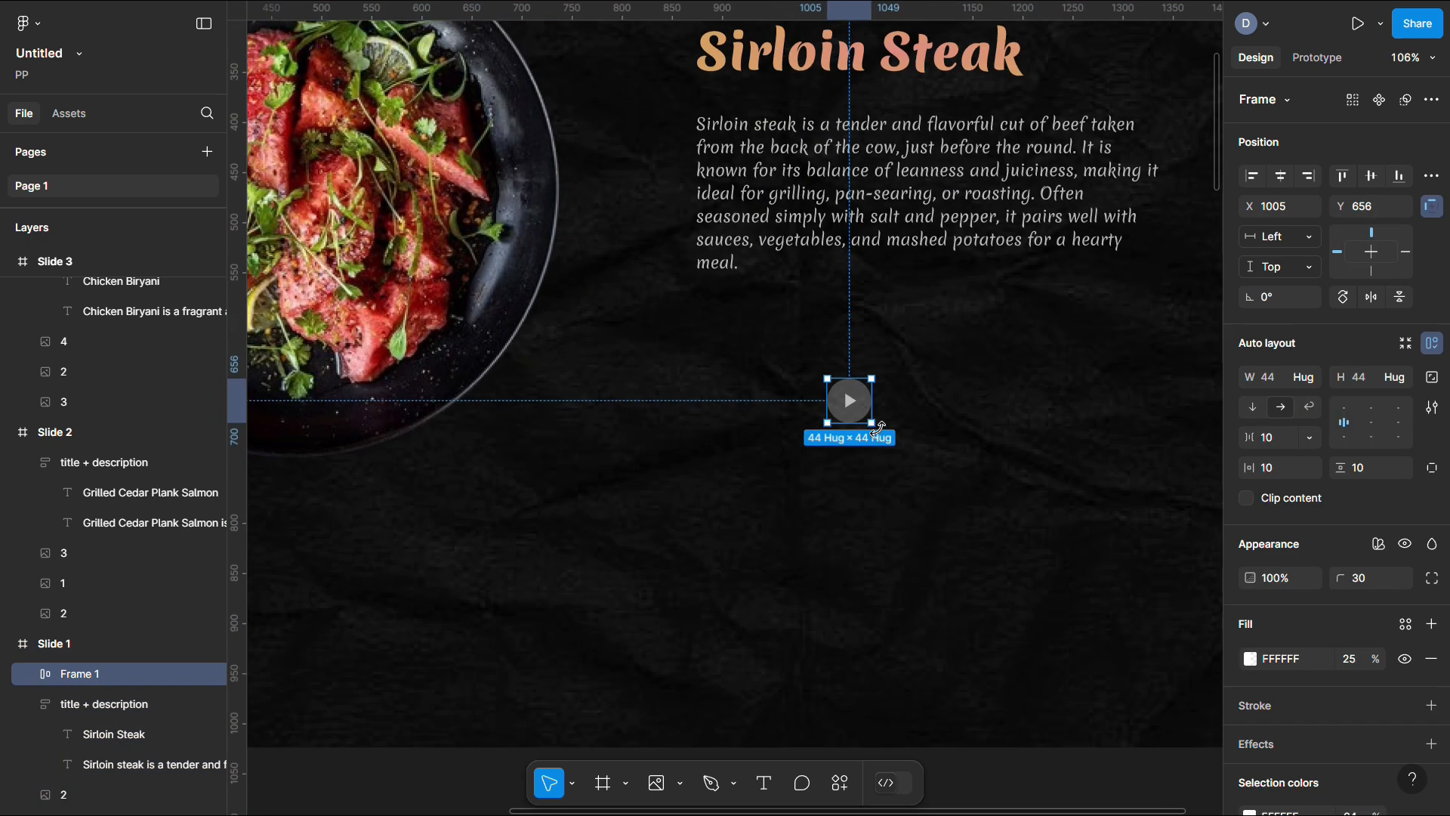
Duplicate the button, flip the copy leftward, and wrap both in an auto-layout frame named 'arrows'
key(ctrl+d)
click(1371, 297)
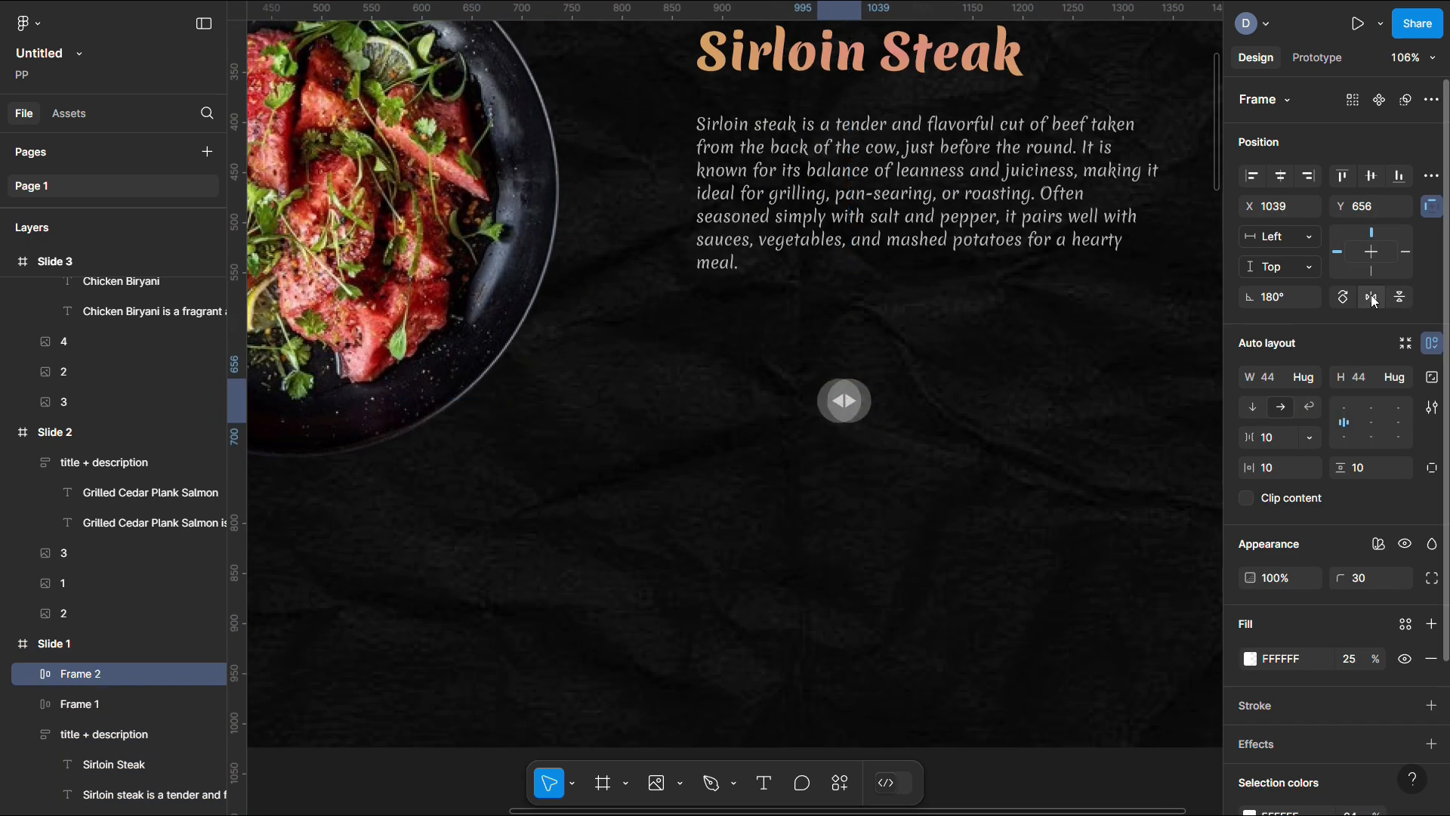
key(shift+Left)
key(shift+Left)
key(shift+Left)
key(shift+Left)
key(shift+Left)
key(shift+Left)
shift+click(846, 401)
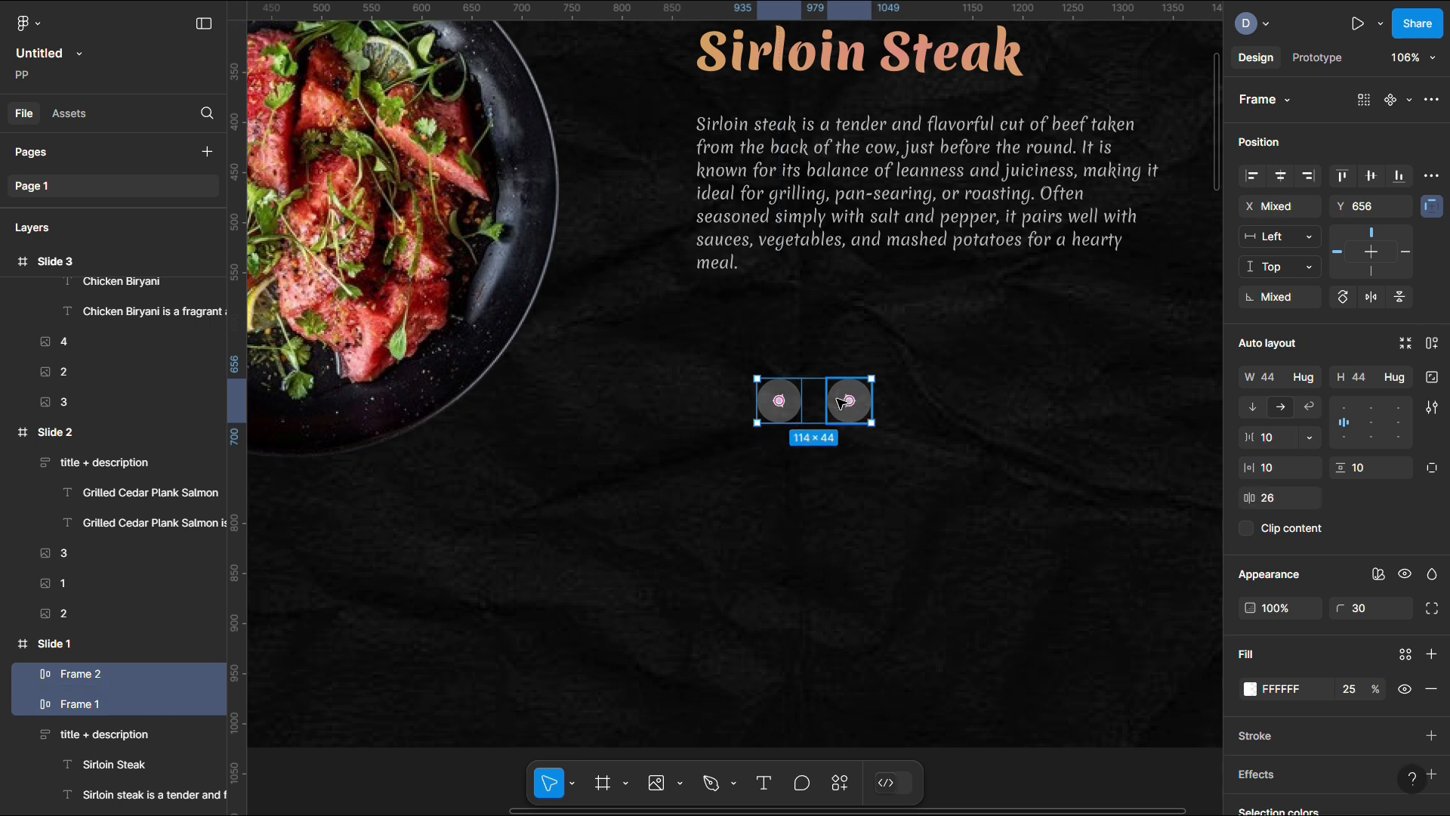
key(shift+a)
key(ctrl+r)
text(arrow)
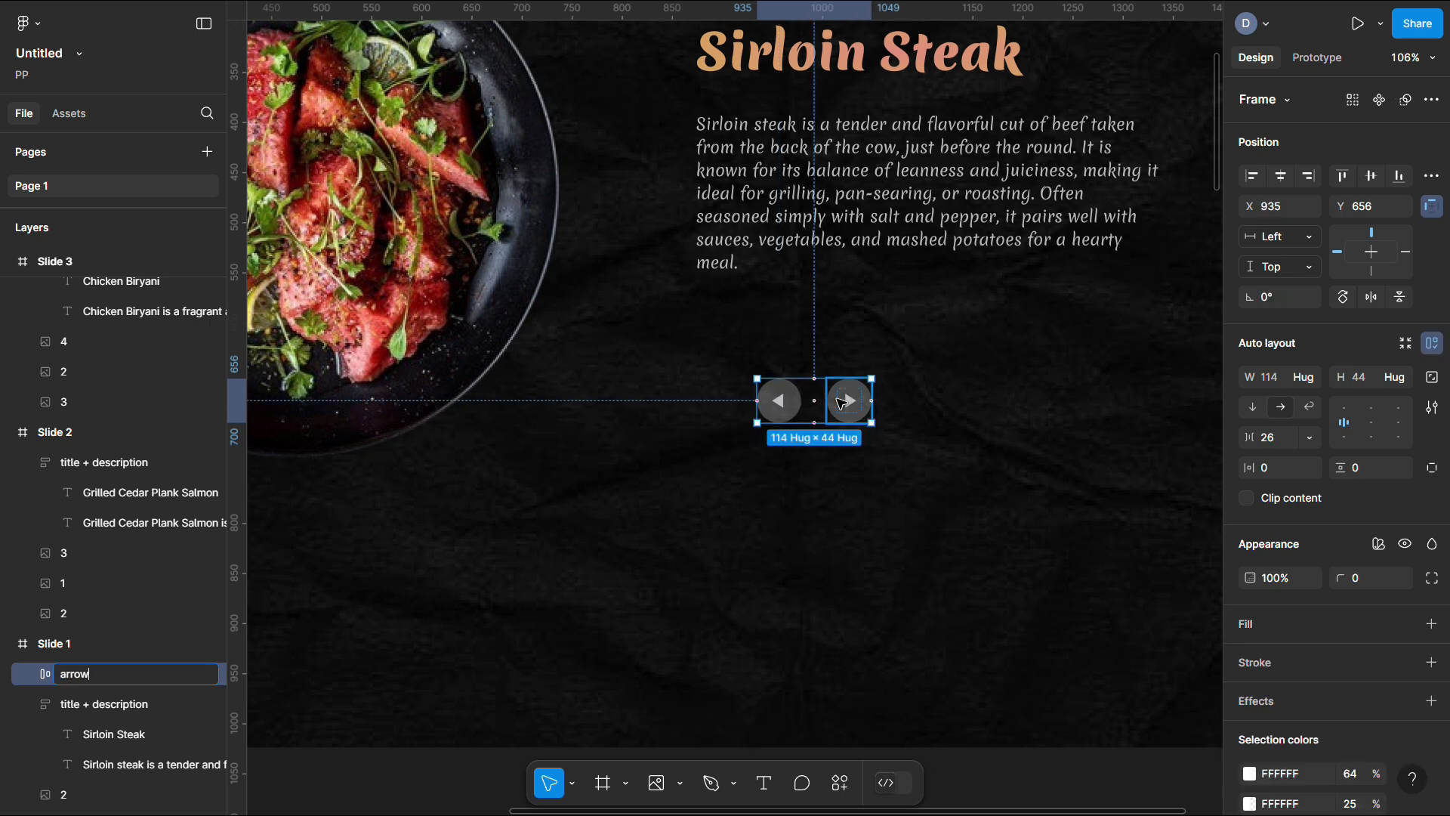
text(s)
key(Return)
Align the arrows frame under the description's left edge
drag(785, 419, 721, 390)
click(763, 485)
scroll(762, 370, down, 1)
click(761, 370)
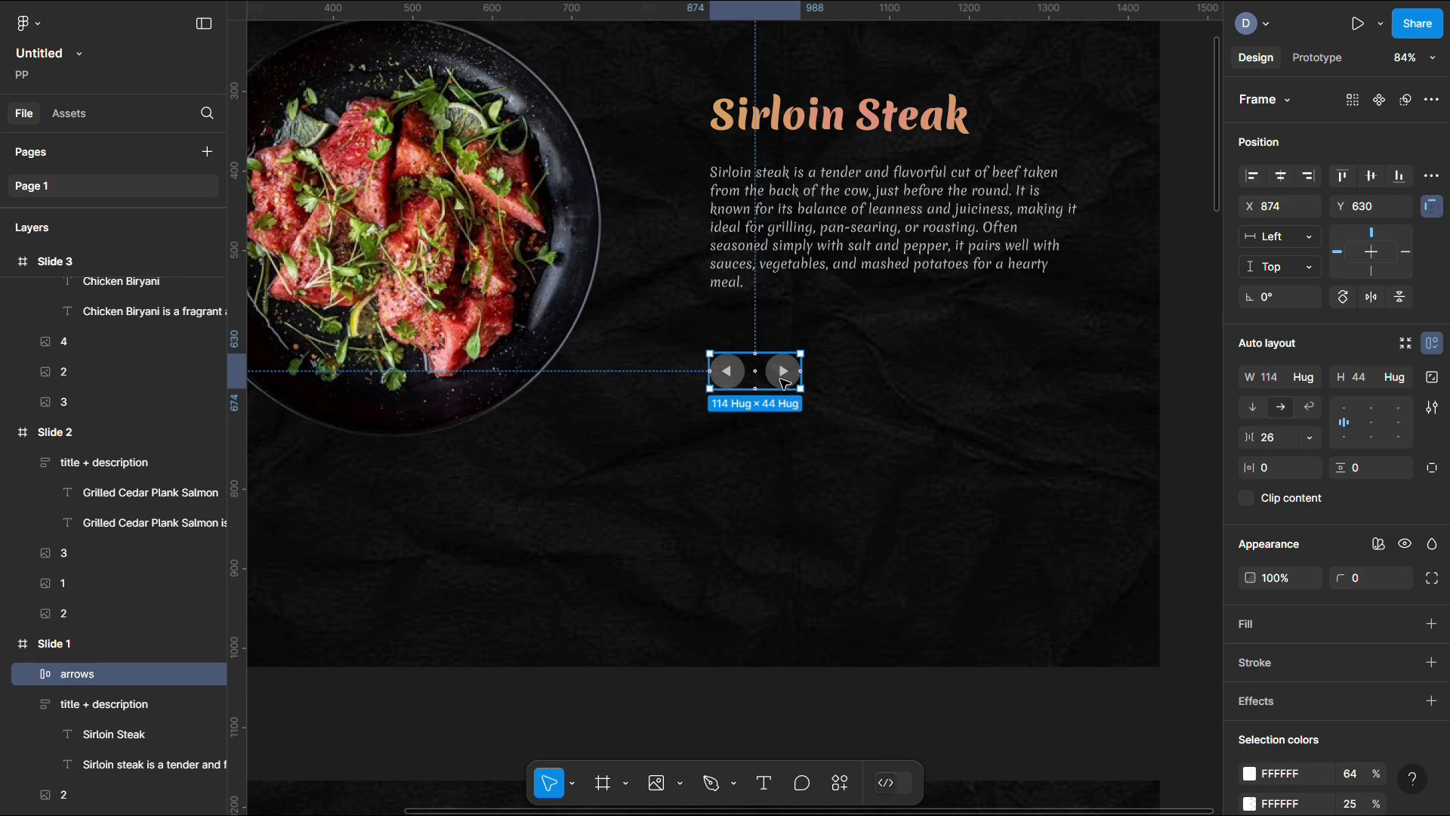
Paste the arrows frame into Slides 2, 3 and 4
scroll(906, 370, down, 6)
click(347, 268)
key(ctrl+v)
scroll(347, 269, down, 7)
click(343, 333)
click(343, 333)
key(ctrl+v)
scroll(343, 333, down, 8)
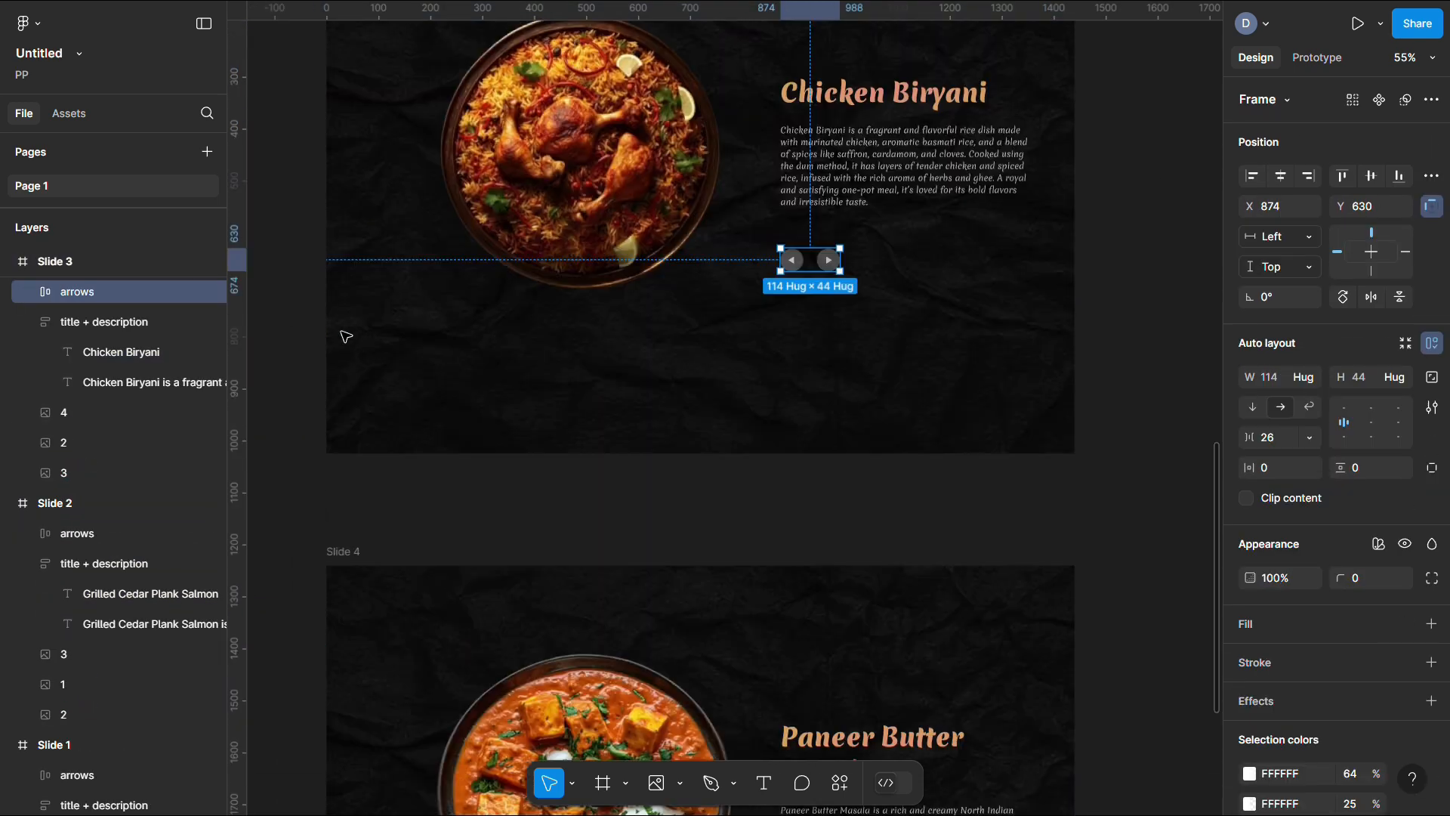
click(349, 333)
key(ctrl+v)
scroll(349, 333, down, 20)
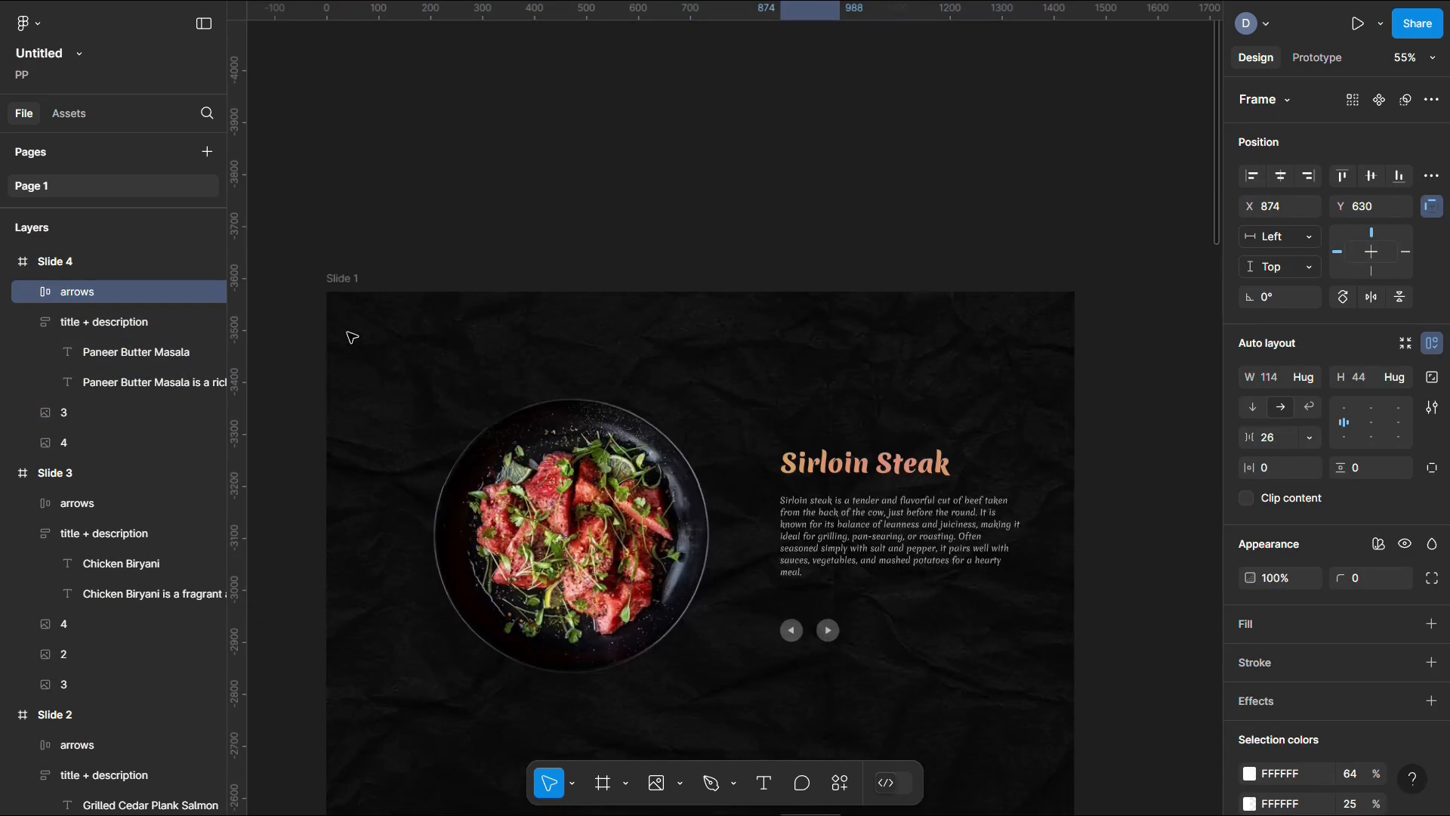
click(866, 233)
scroll(866, 232, down, 5)
scroll(866, 235, up, 3)
Select Slide 1's forward arrow and drag its prototype connection to the next slide
double_click(821, 339)
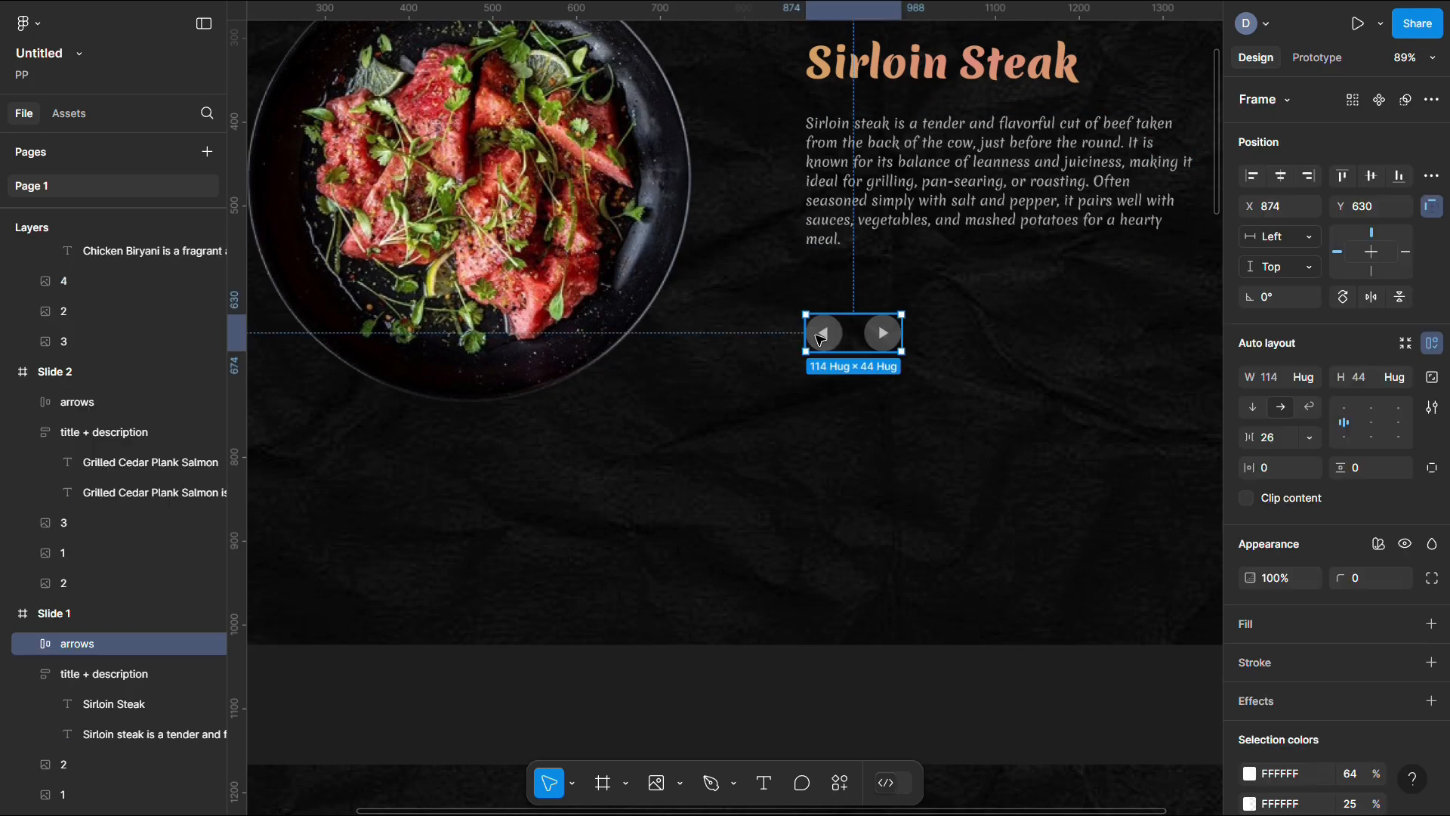
scroll(820, 340, down, 1)
double_click(881, 282)
click(945, 282)
click(890, 283)
click(890, 283)
scroll(890, 283, down, 2)
click(1314, 58)
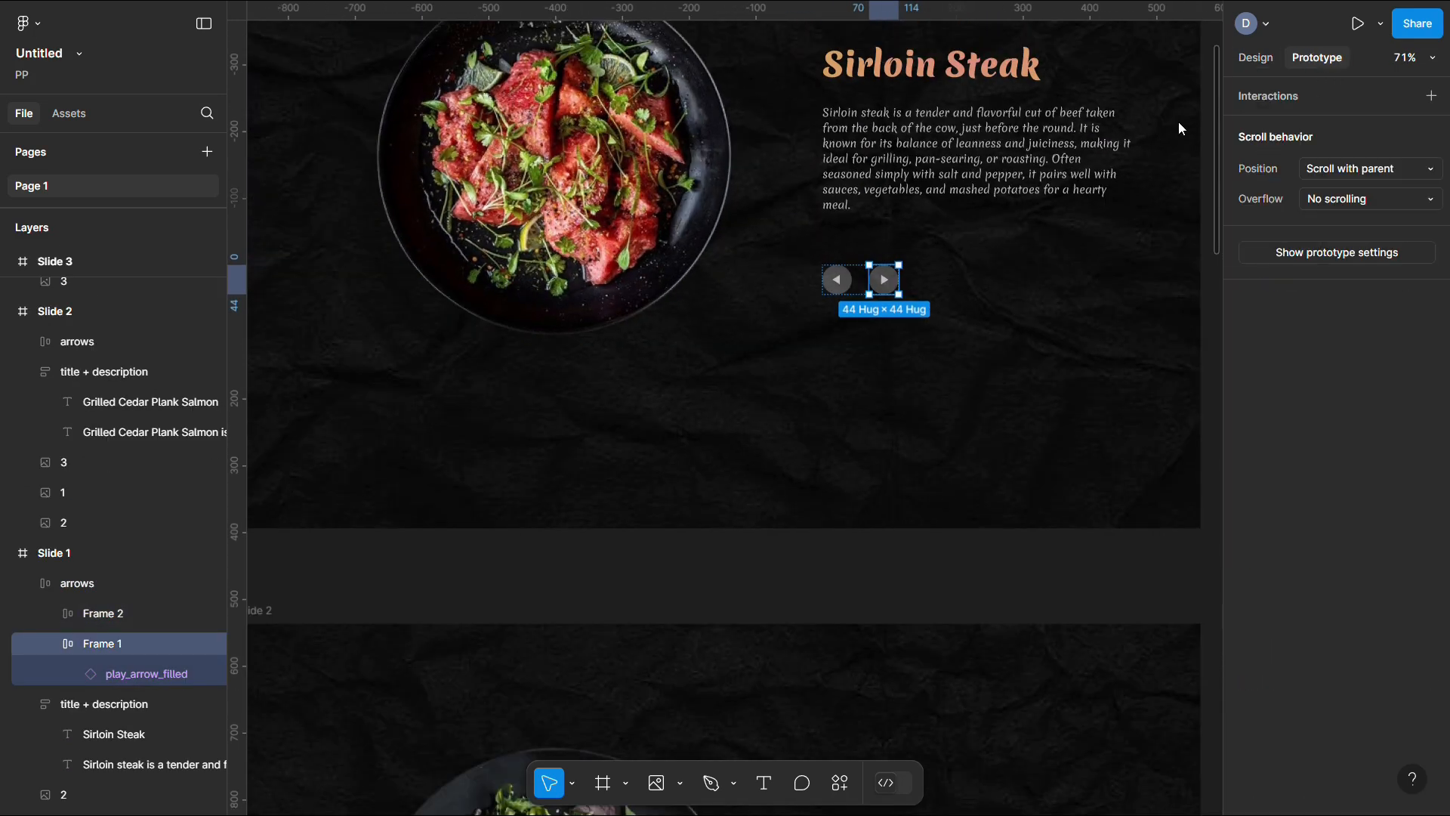
scroll(874, 348, down, 1)
scroll(876, 332, down, 2)
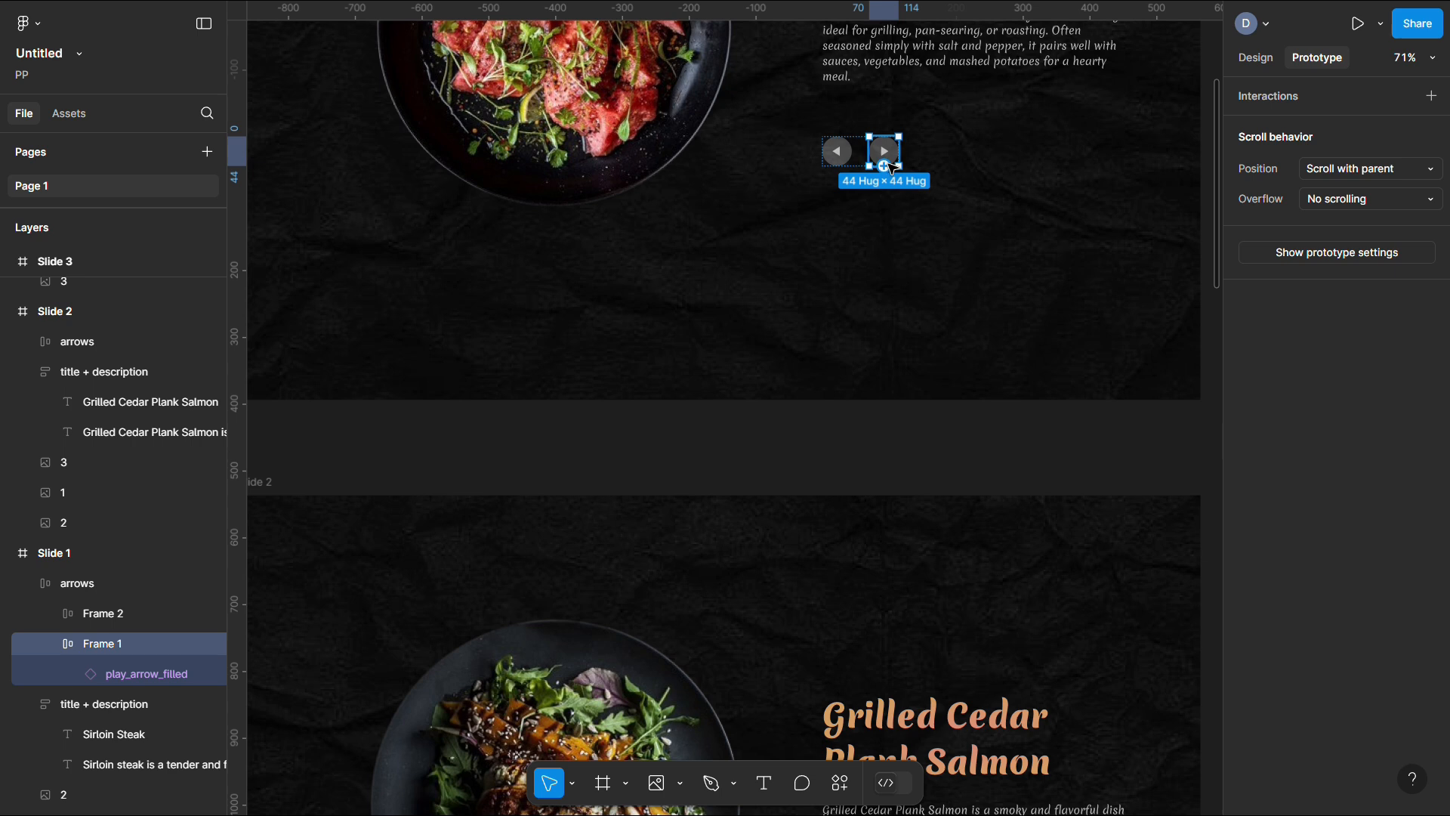
drag(885, 168, 783, 524)
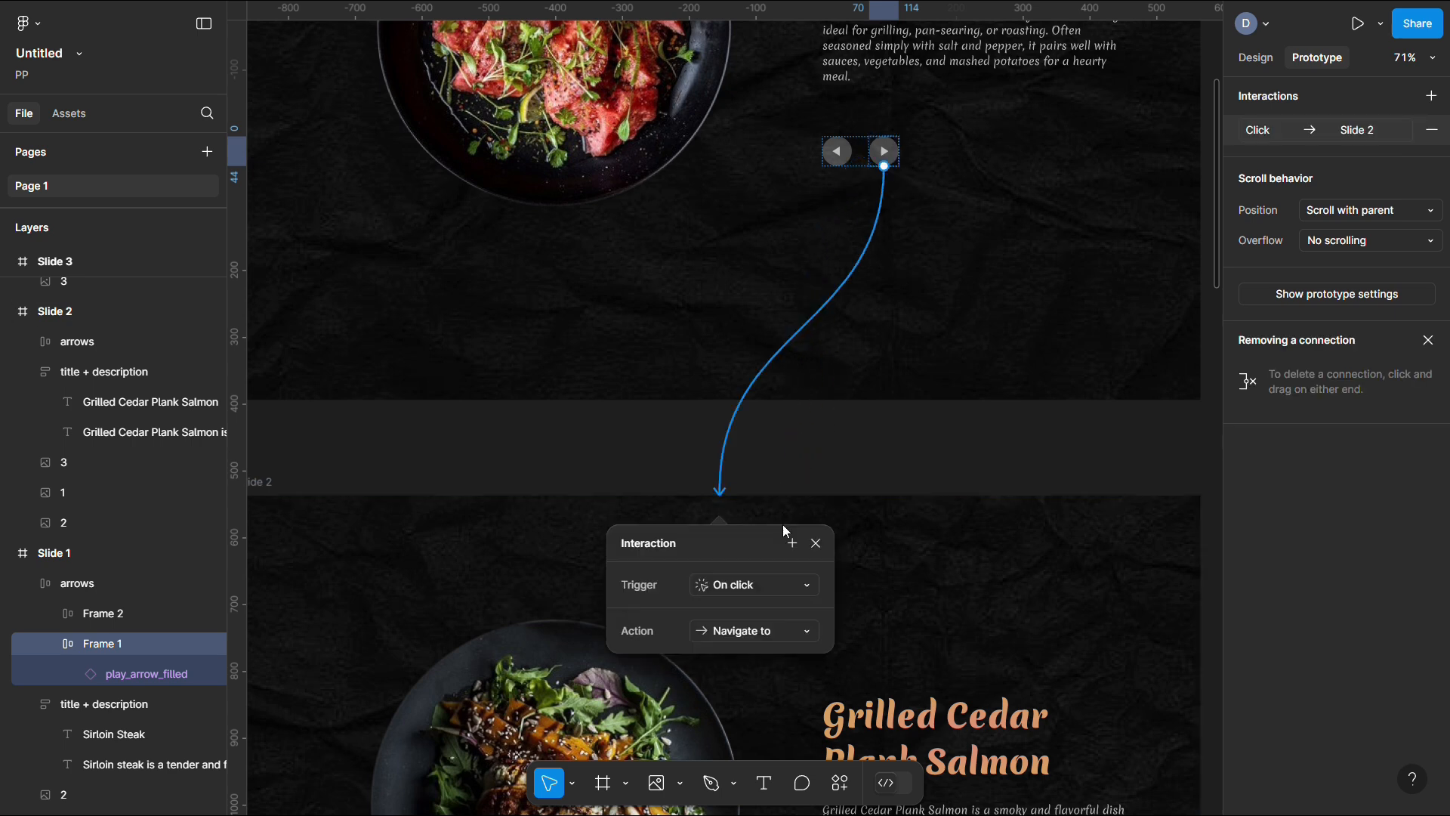
scroll(782, 524, down, 3)
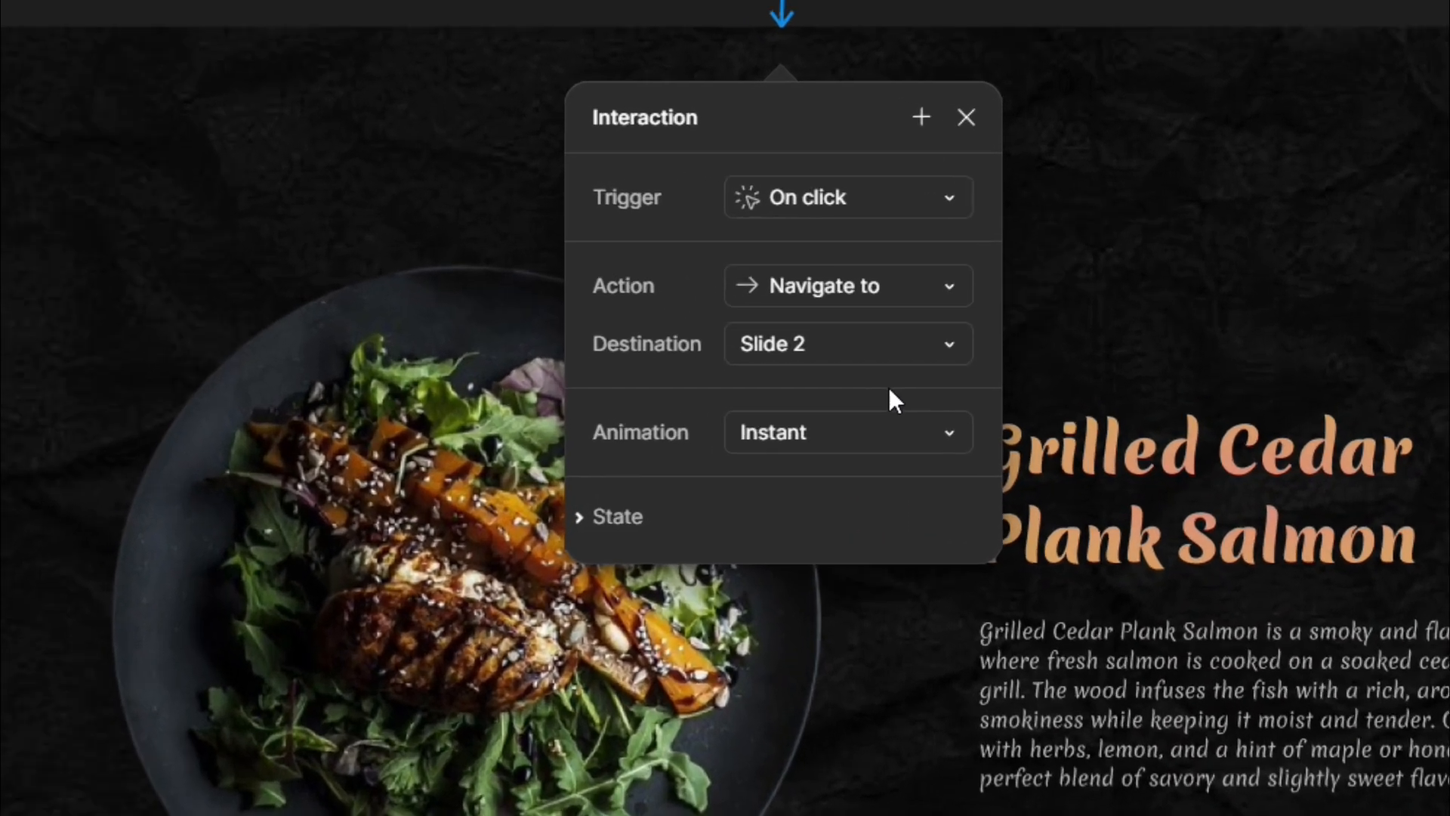
Set the transition to Smart animate with an Ease out back curve and 600ms duration
click(772, 452)
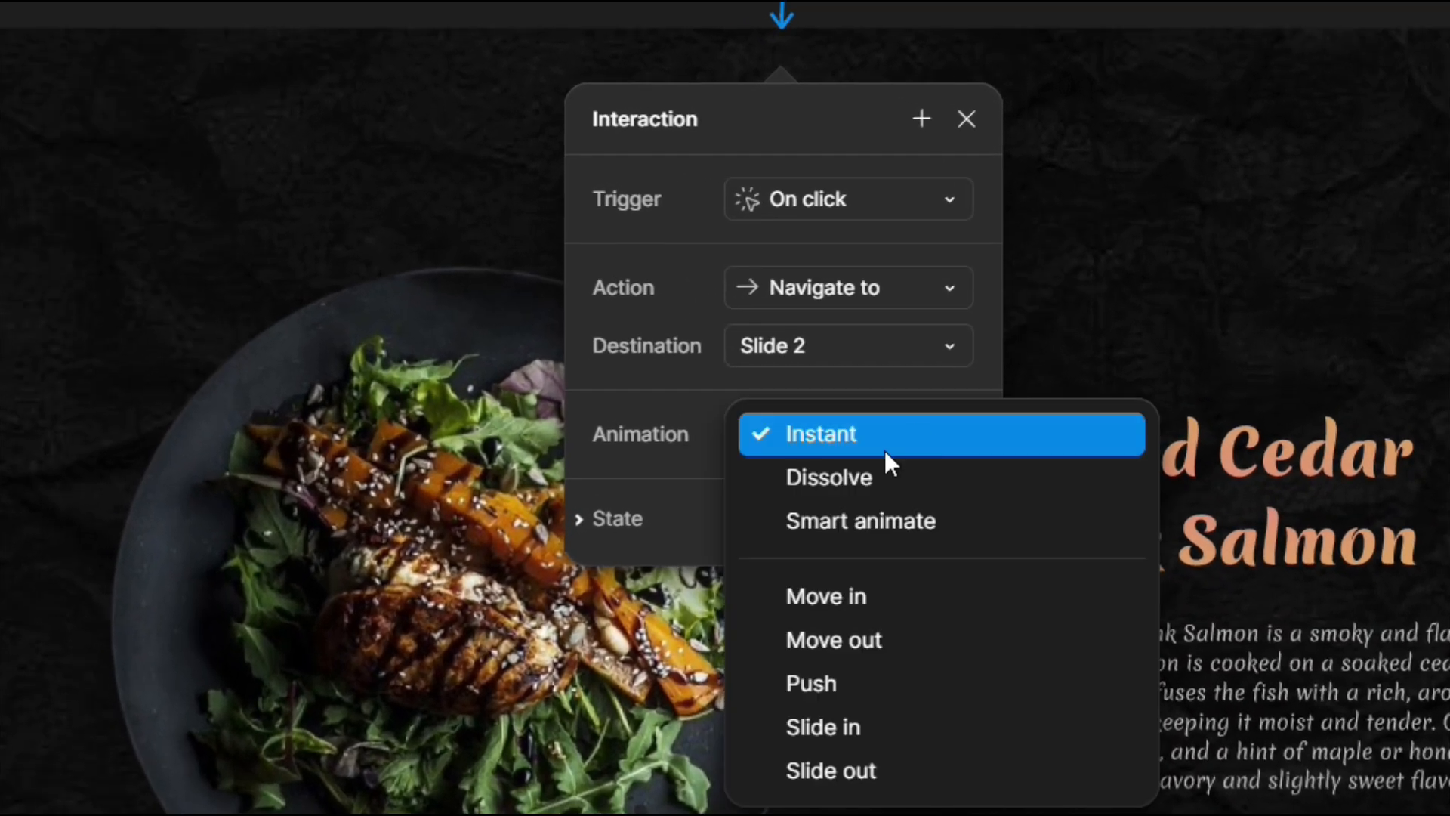
click(825, 528)
click(924, 495)
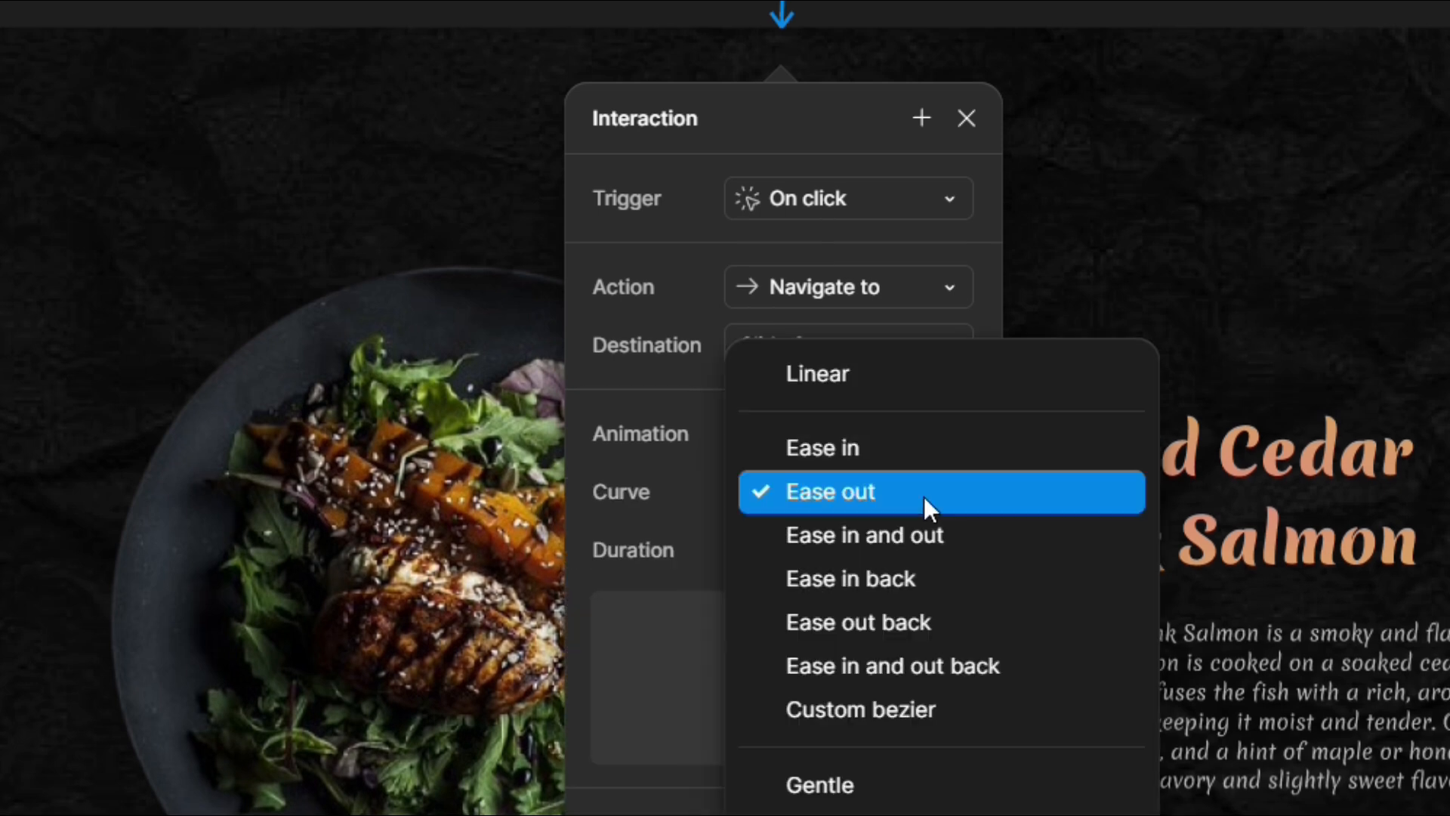
click(865, 610)
click(784, 551)
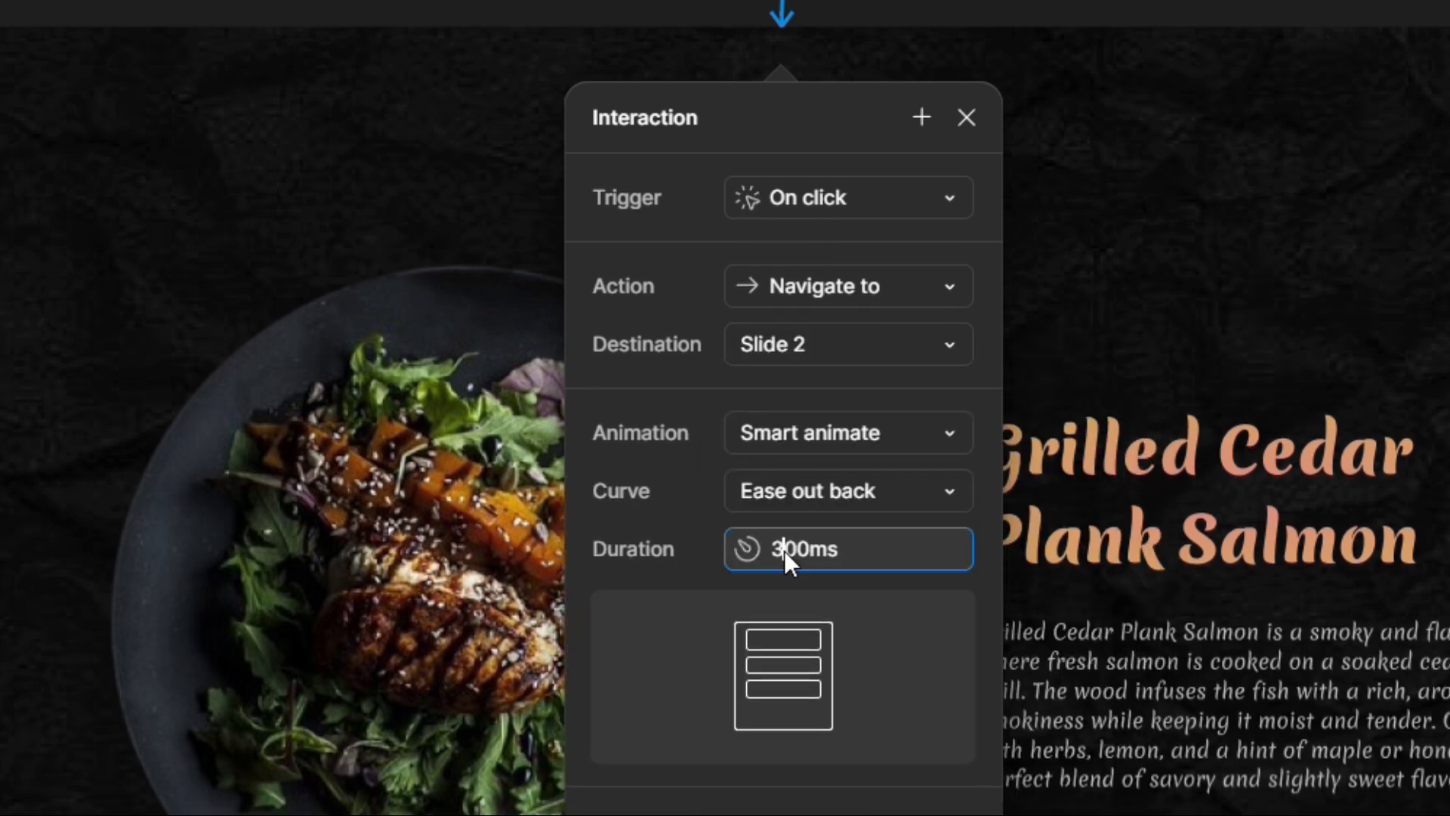
key(BackSpace)
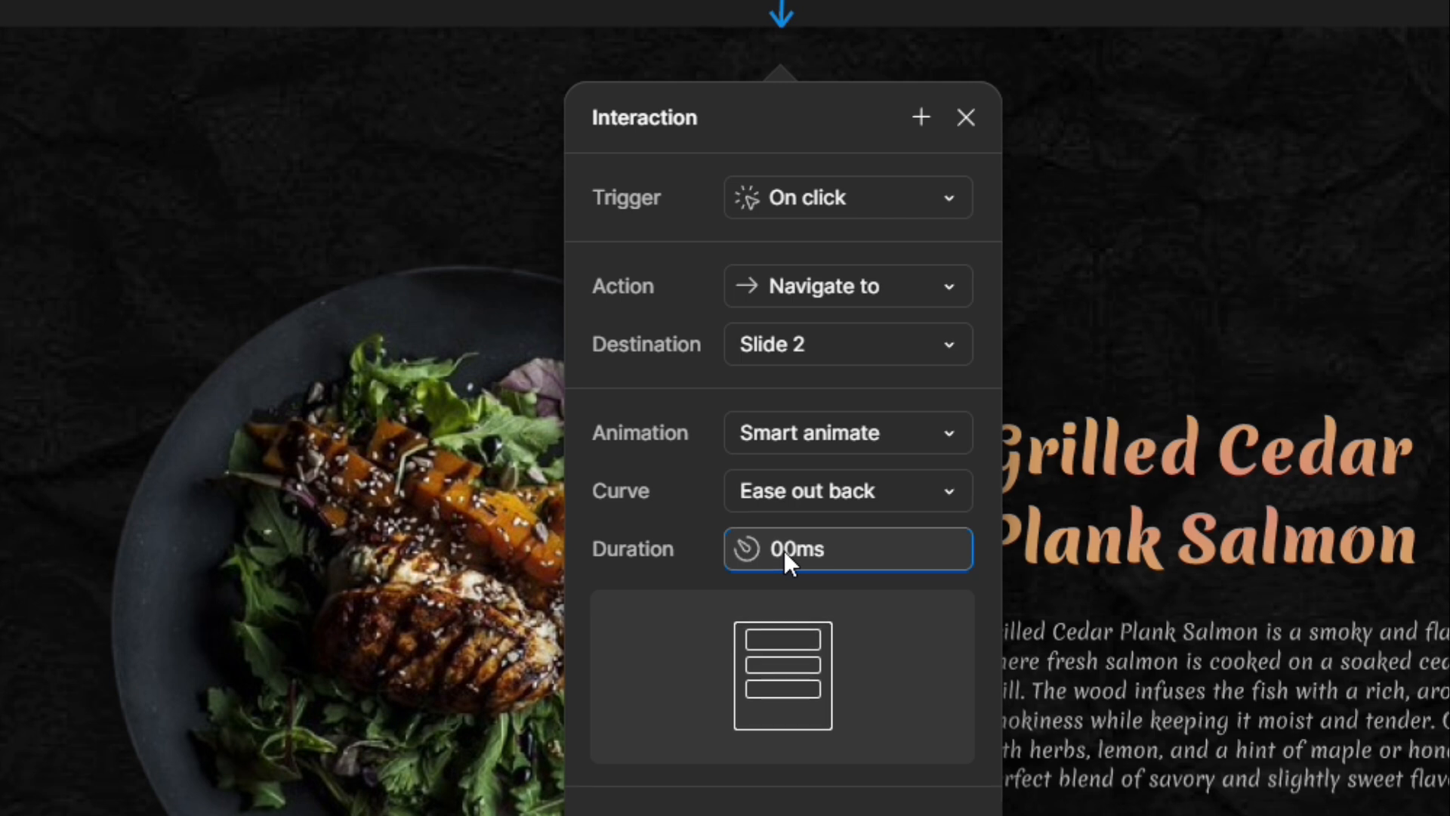
text(6)
key(Escape)
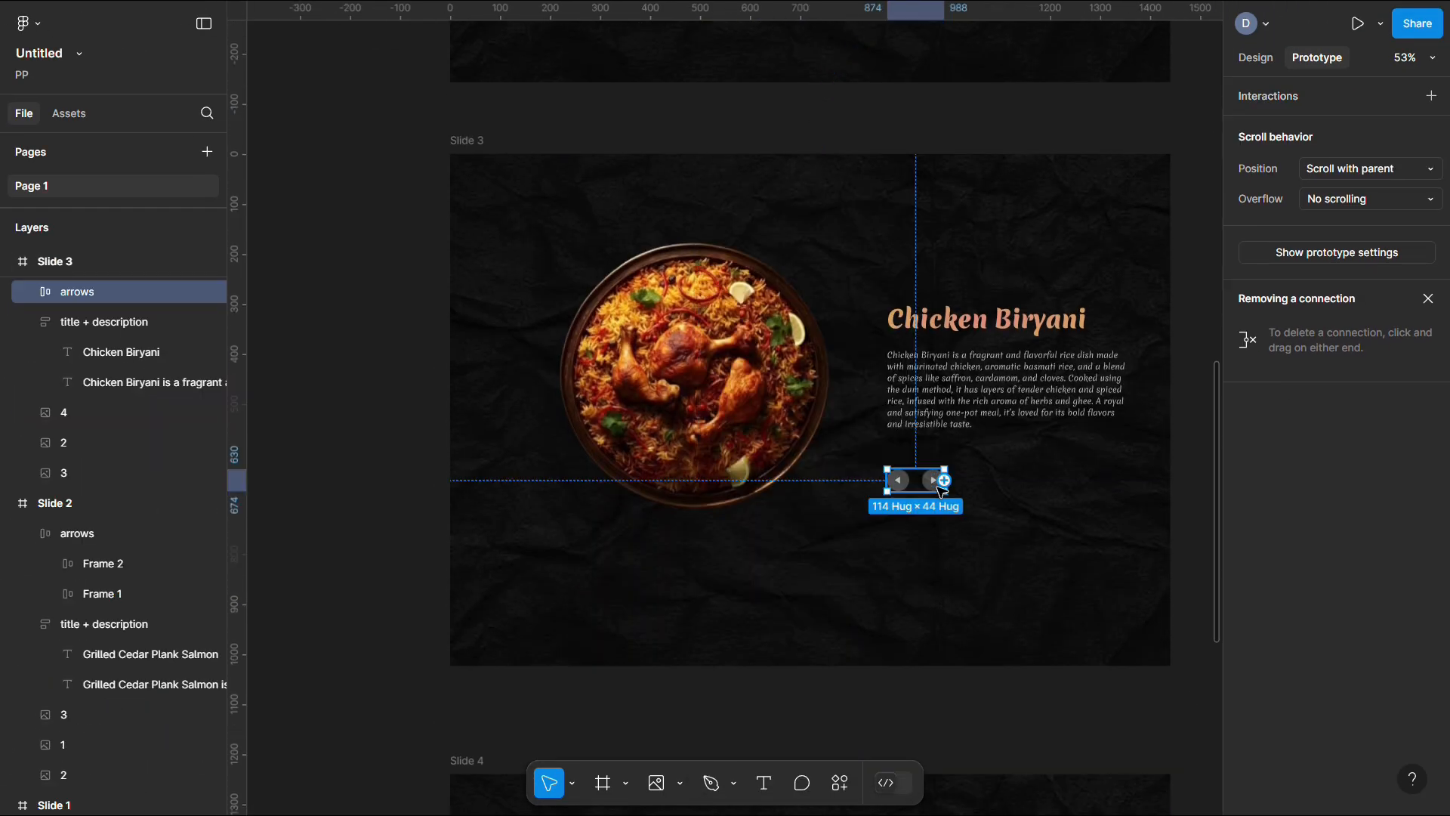
Link Slide 4's back arrow to Slide 3
scroll(938, 487, up, 5)
scroll(938, 487, down, 5)
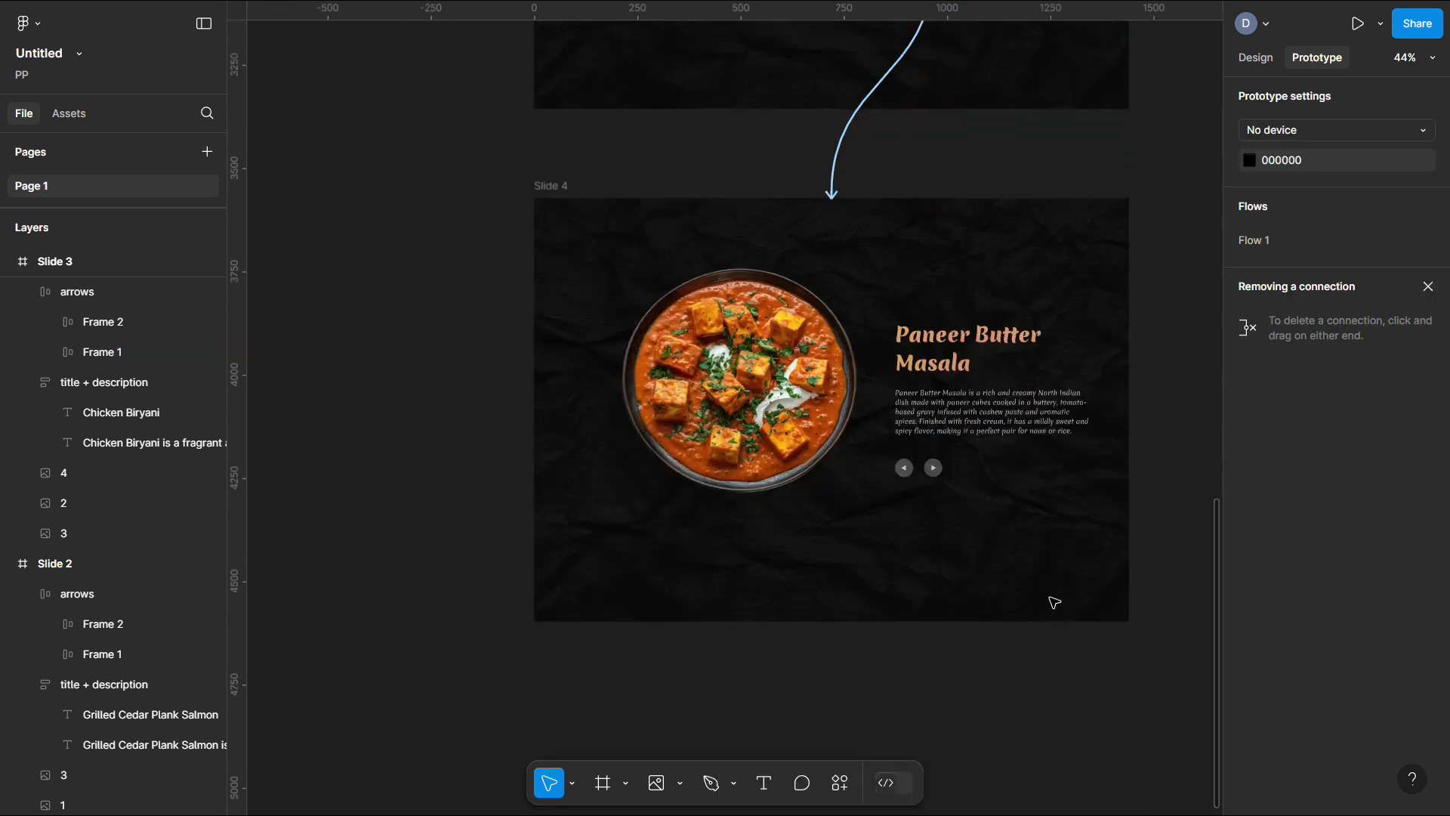
click(964, 464)
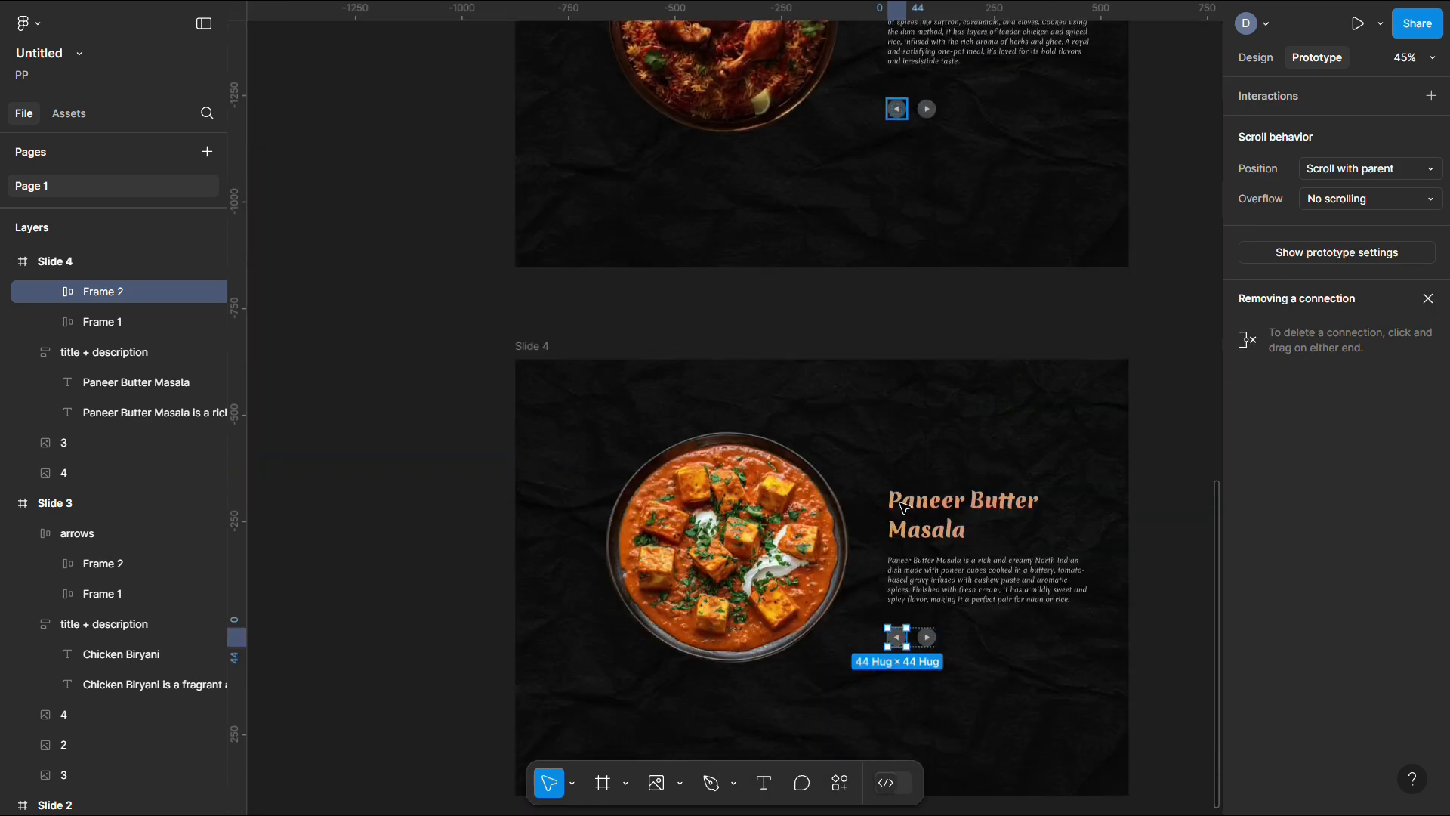
drag(909, 636, 836, 314)
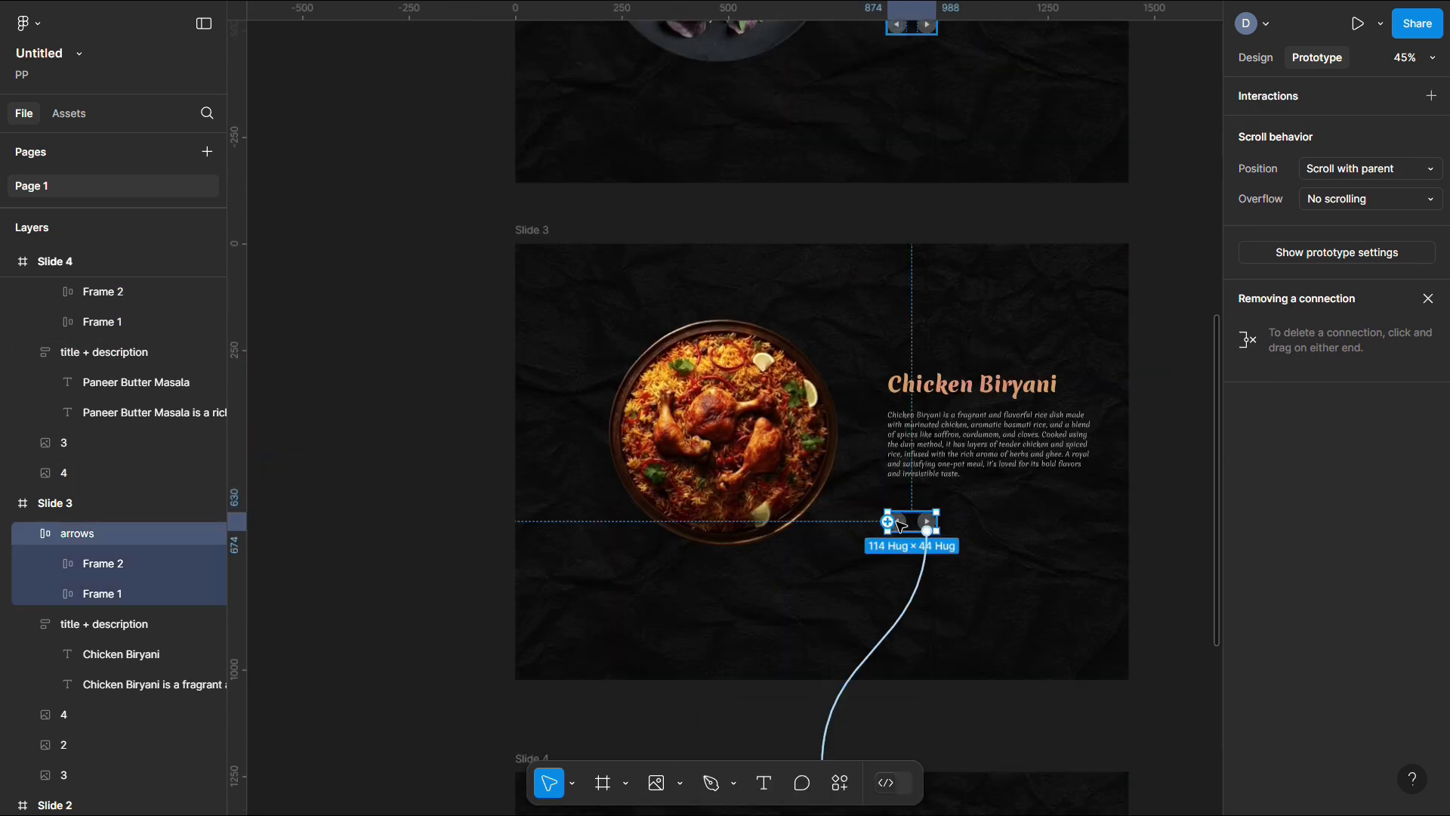
Select Slide 3's back arrow, then link Slide 2's back arrow to Slide 1
scroll(906, 521, up, 1)
double_click(912, 595)
scroll(912, 596, up, 3)
scroll(912, 596, down, 3)
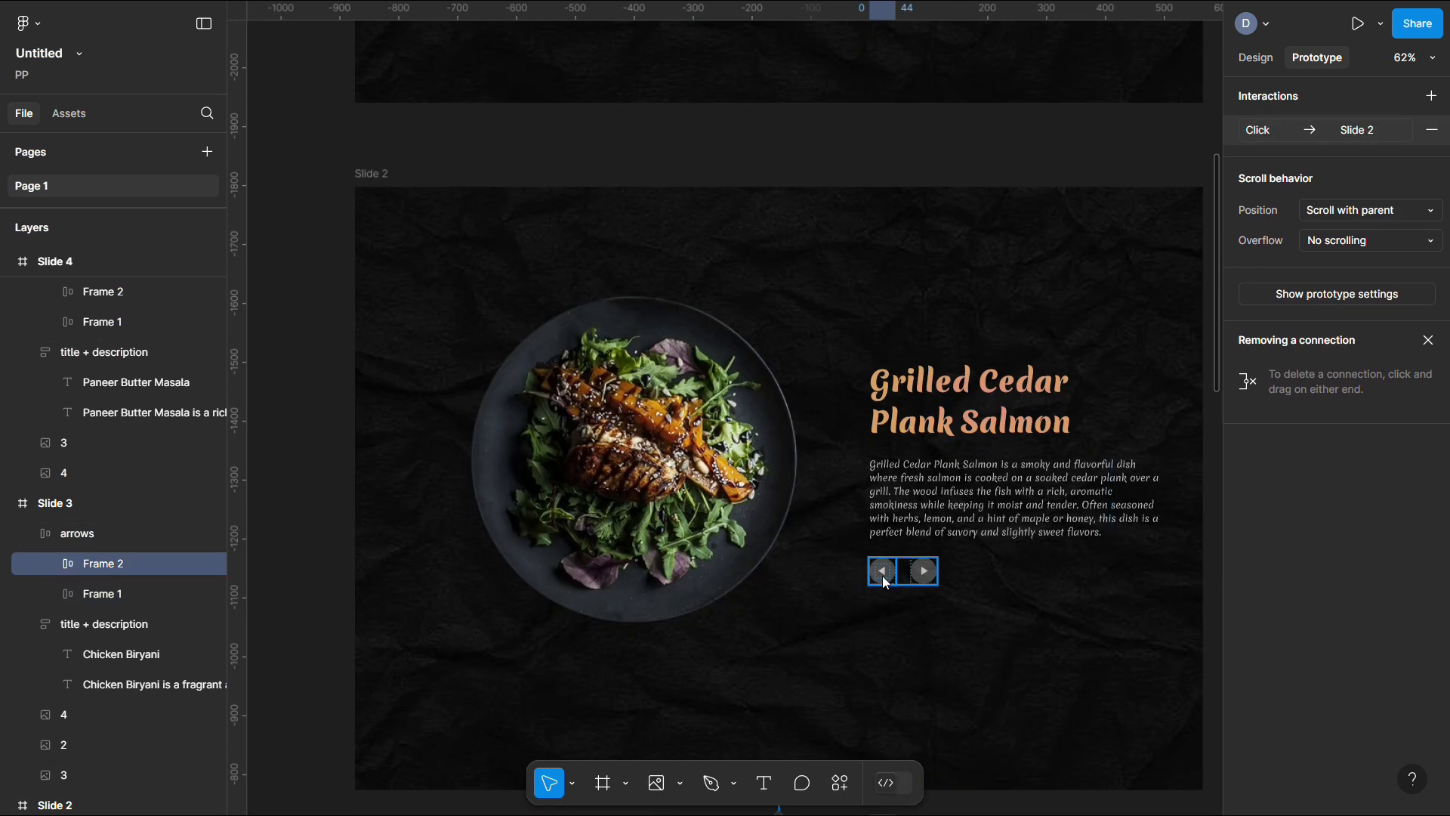
click(882, 572)
scroll(886, 582, up, 1)
drag(896, 664, 777, 544)
ctrl+scroll(991, 376, down, 3)
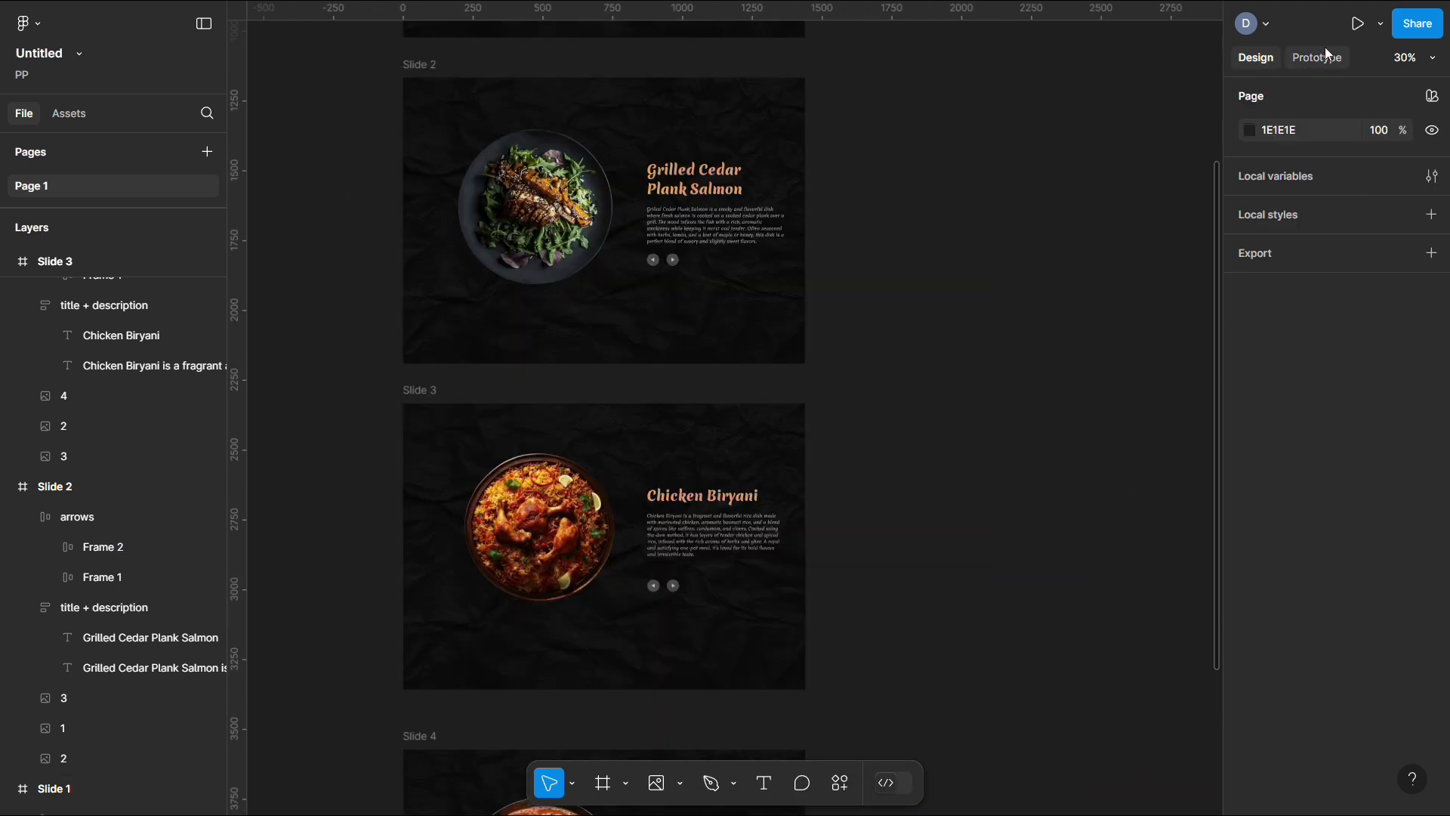
Review the prototype connections between the slides and start presenting
click(1321, 55)
ctrl+scroll(1000, 303, down, 3)
scroll(998, 301, right, 2)
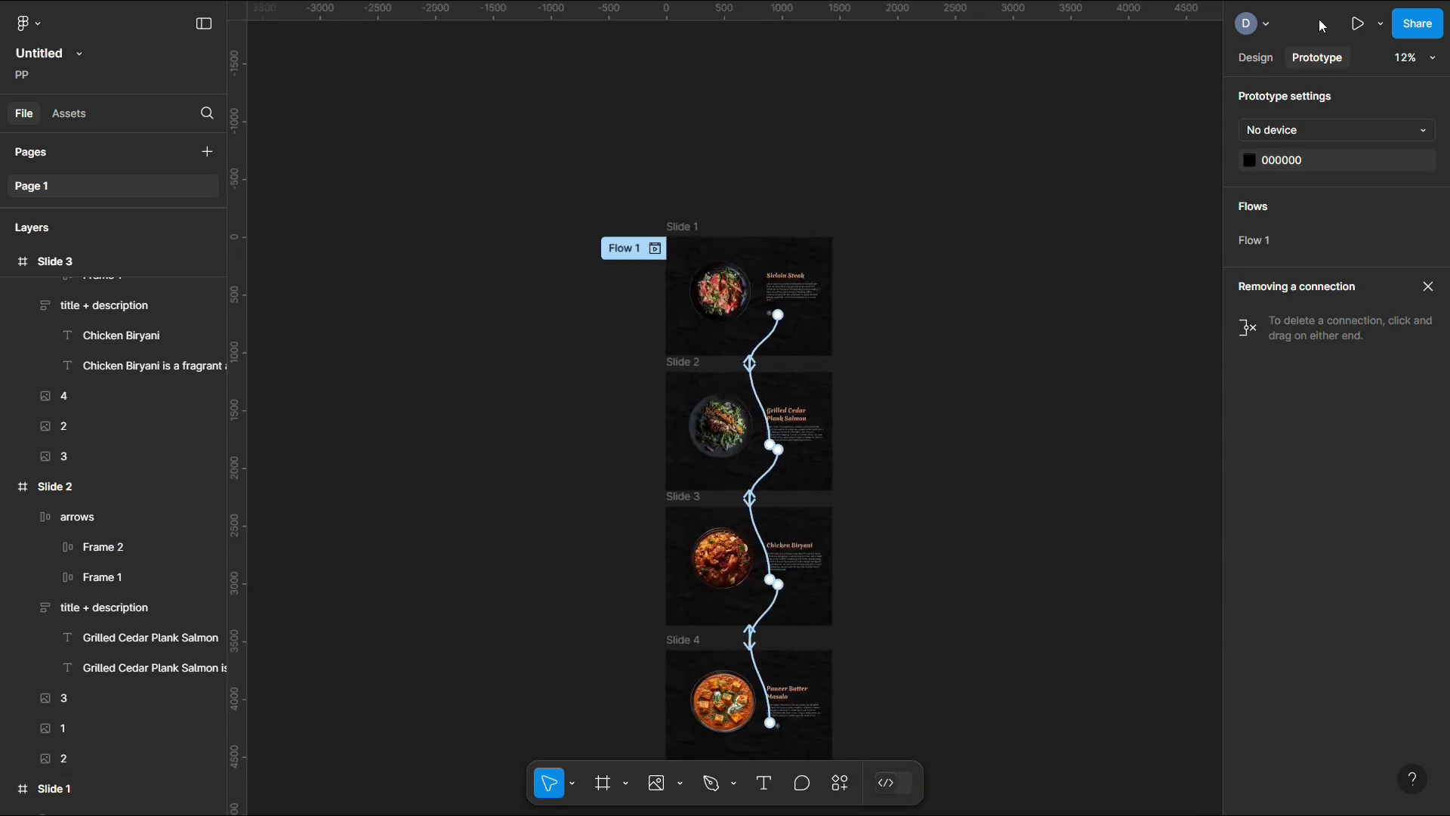
click(1255, 58)
ctrl+scroll(1120, 170, up, 3)
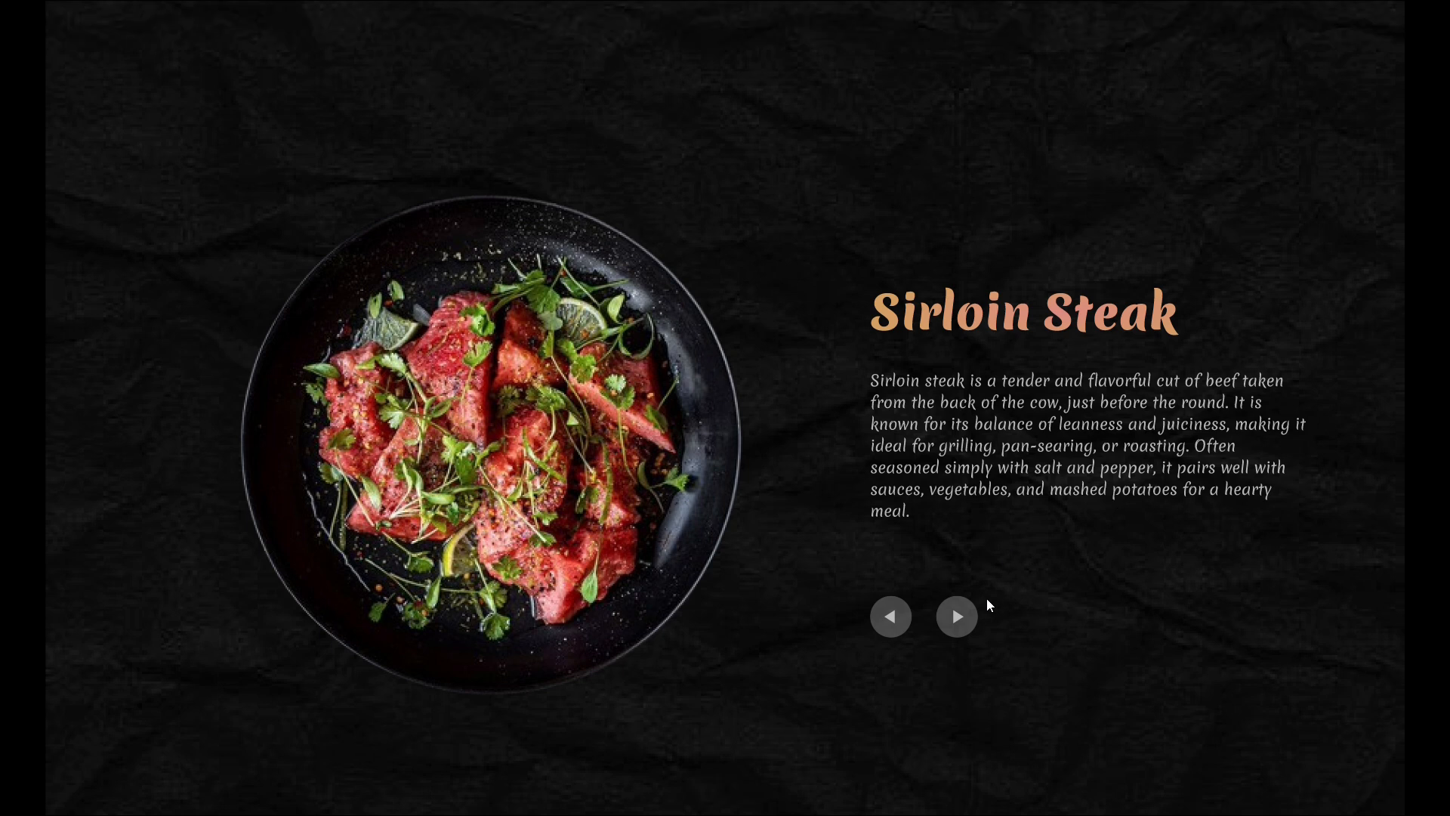
Advance through Grilled Cedar Plank Salmon, Chicken Biryani and Paneer Butter Masala
click(960, 619)
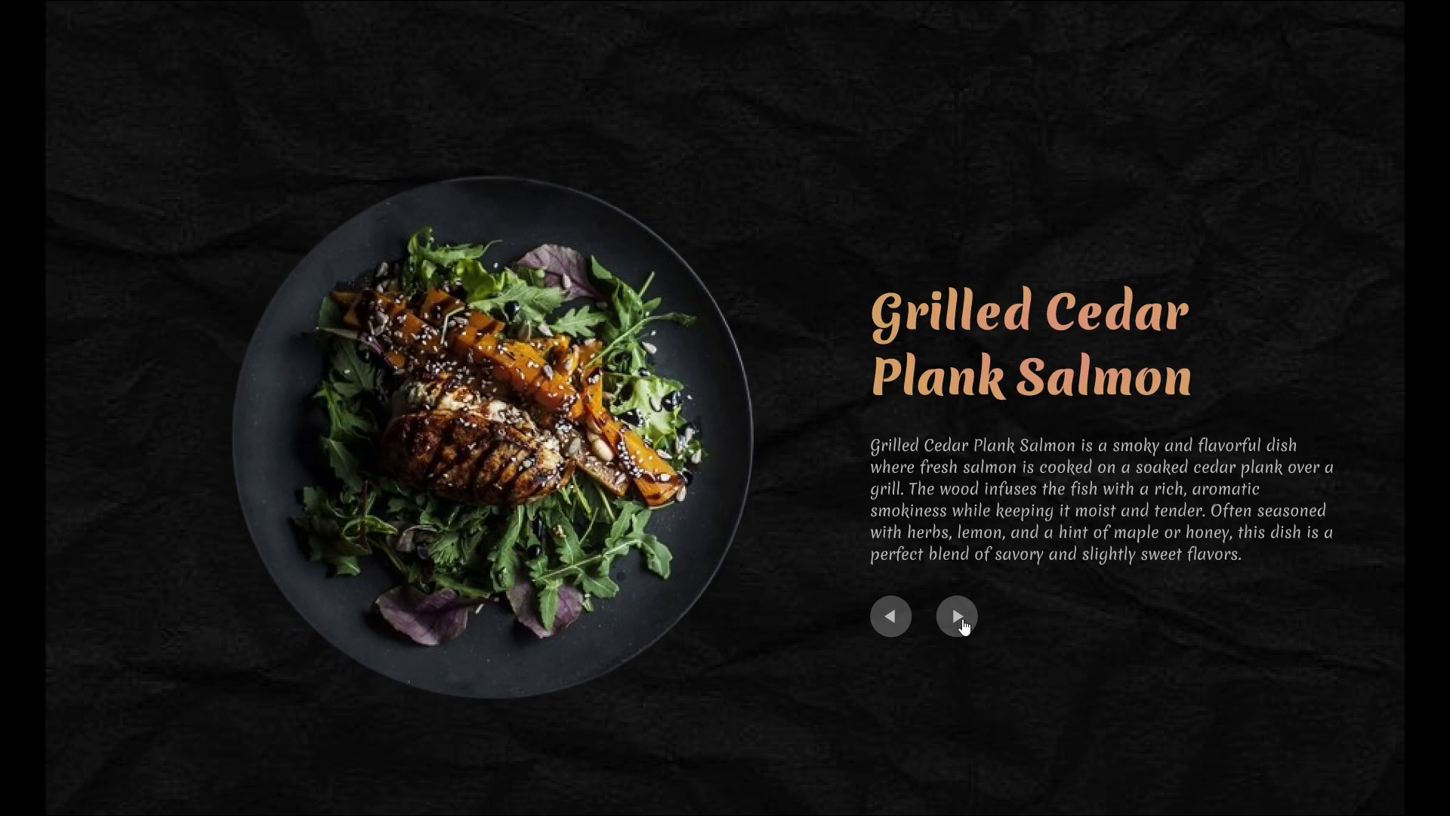
click(959, 619)
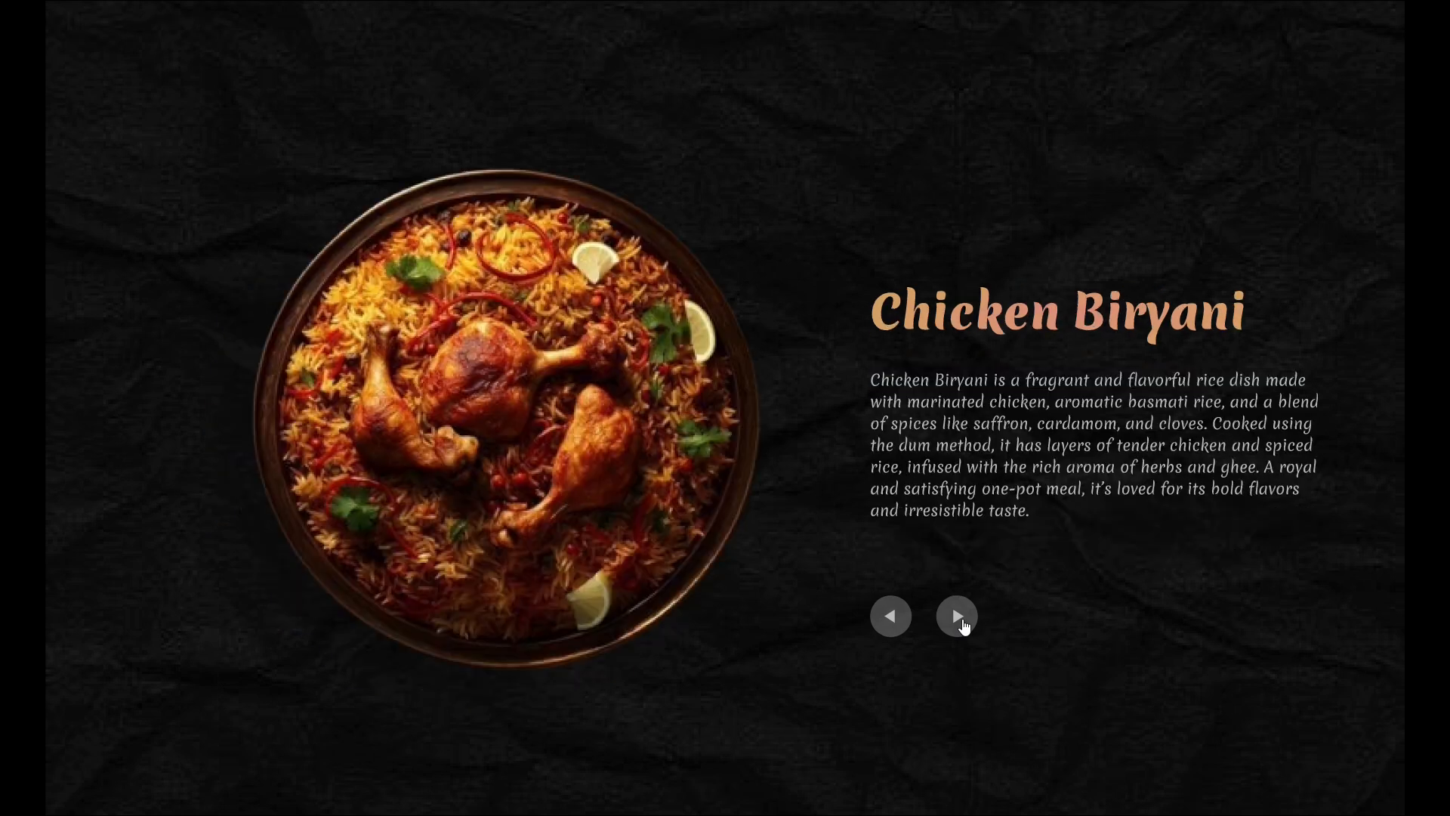
click(959, 619)
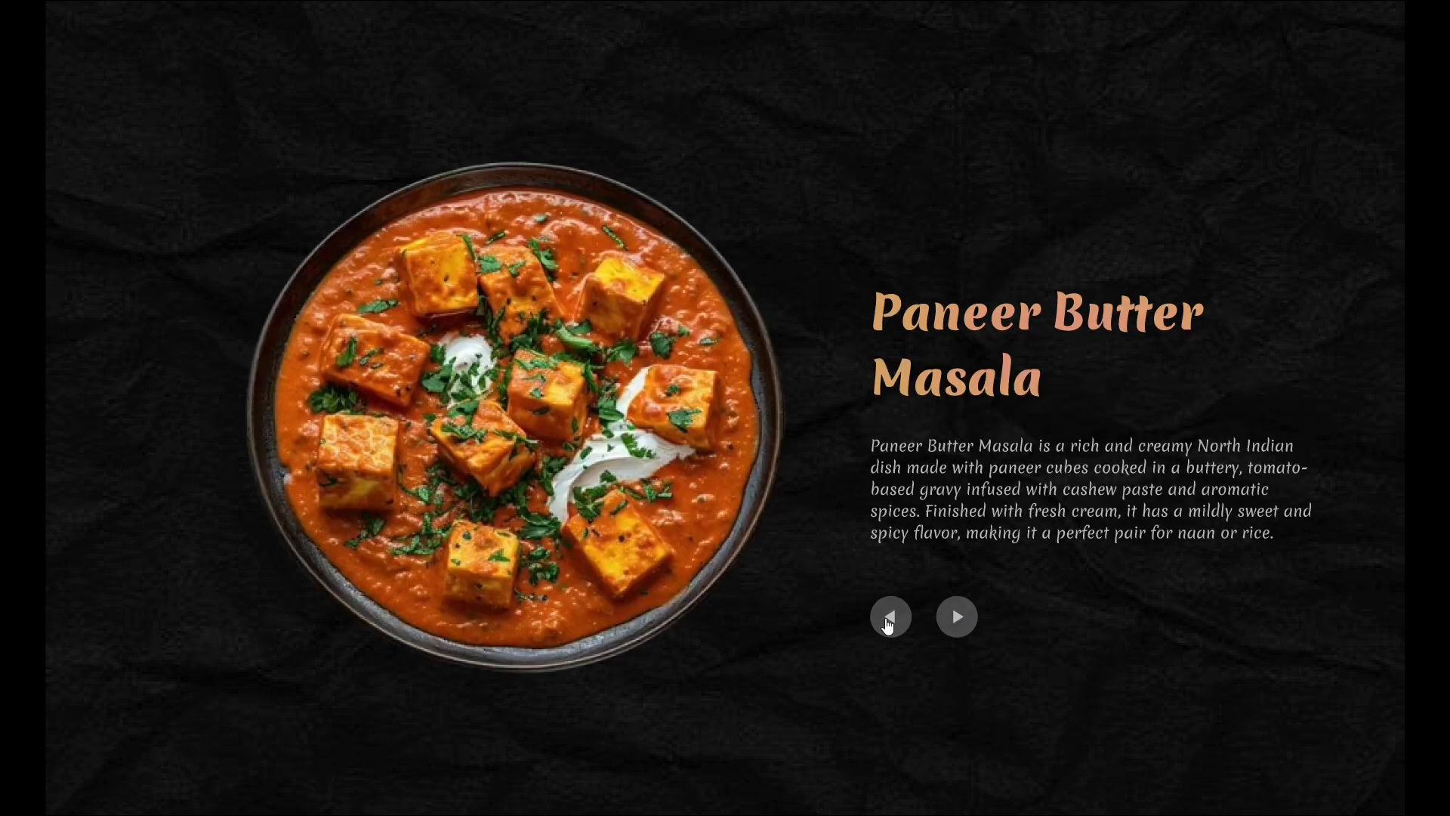
Go back to Sirloin Steak, forward to the salmon, then back again
click(890, 621)
click(888, 623)
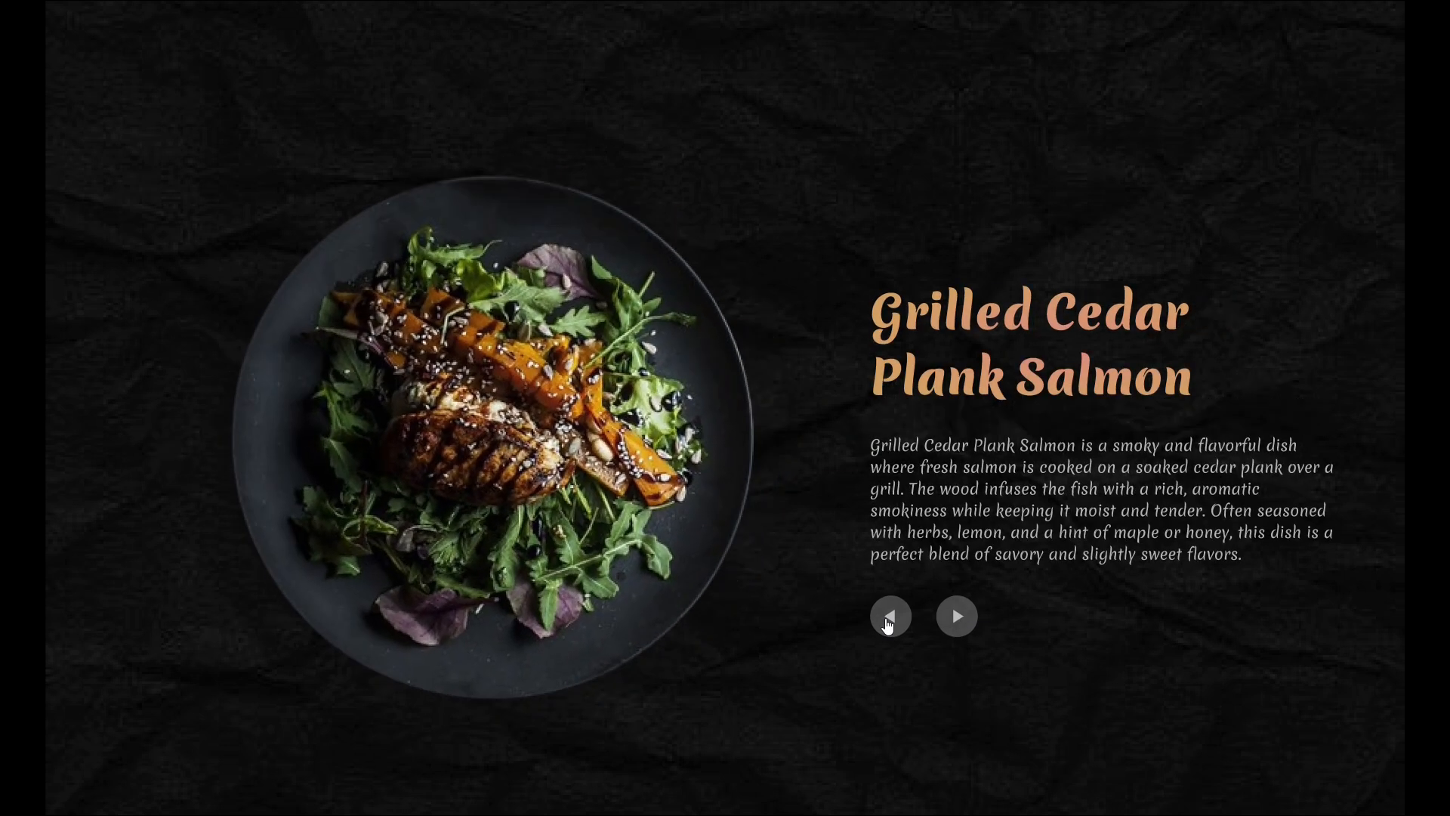
click(889, 622)
click(958, 618)
click(892, 617)
Exit the presentation and select Slide 1's Sirloin Steak title and description group
key(Escape)
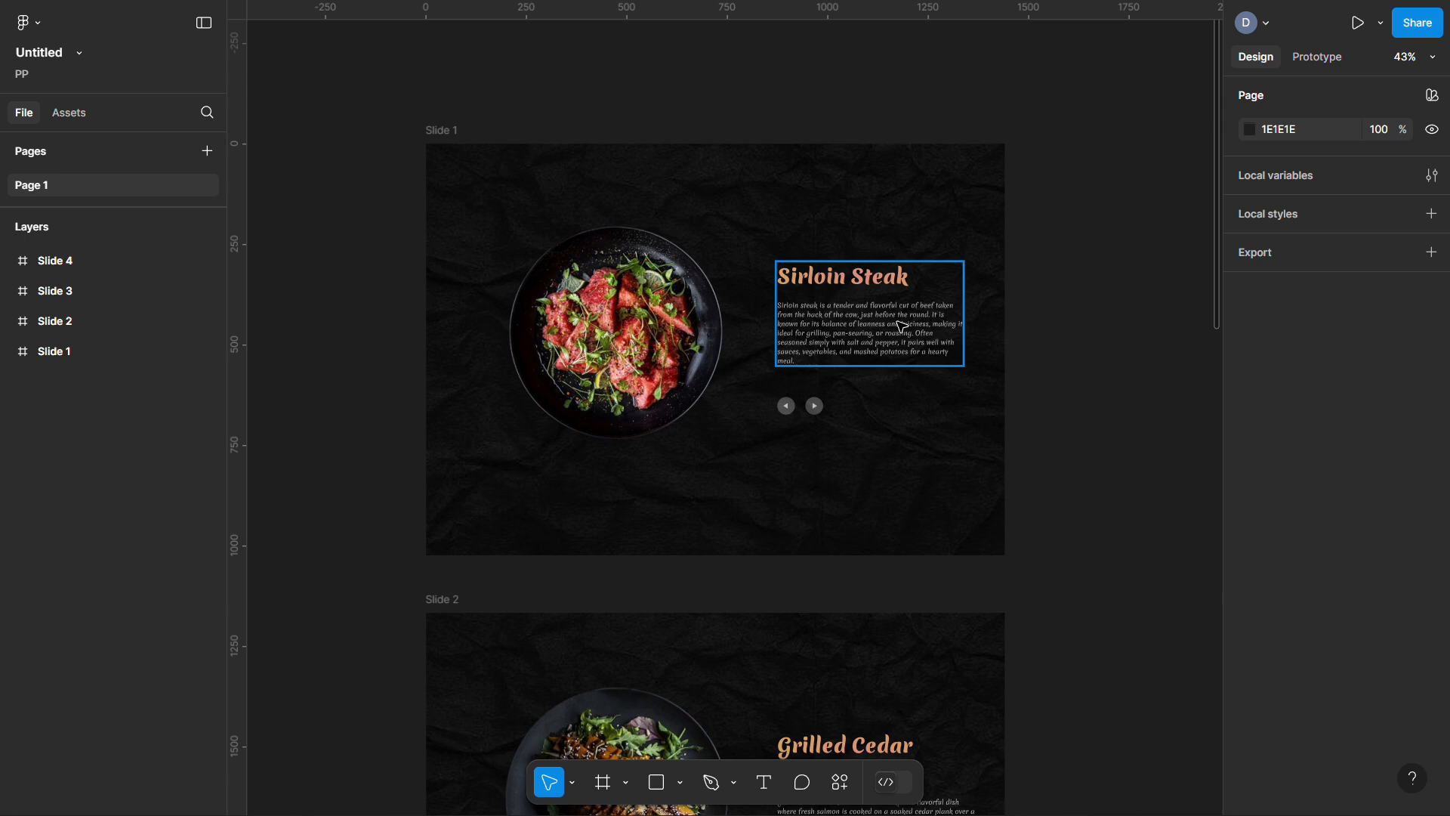
scroll(901, 327, up, 3)
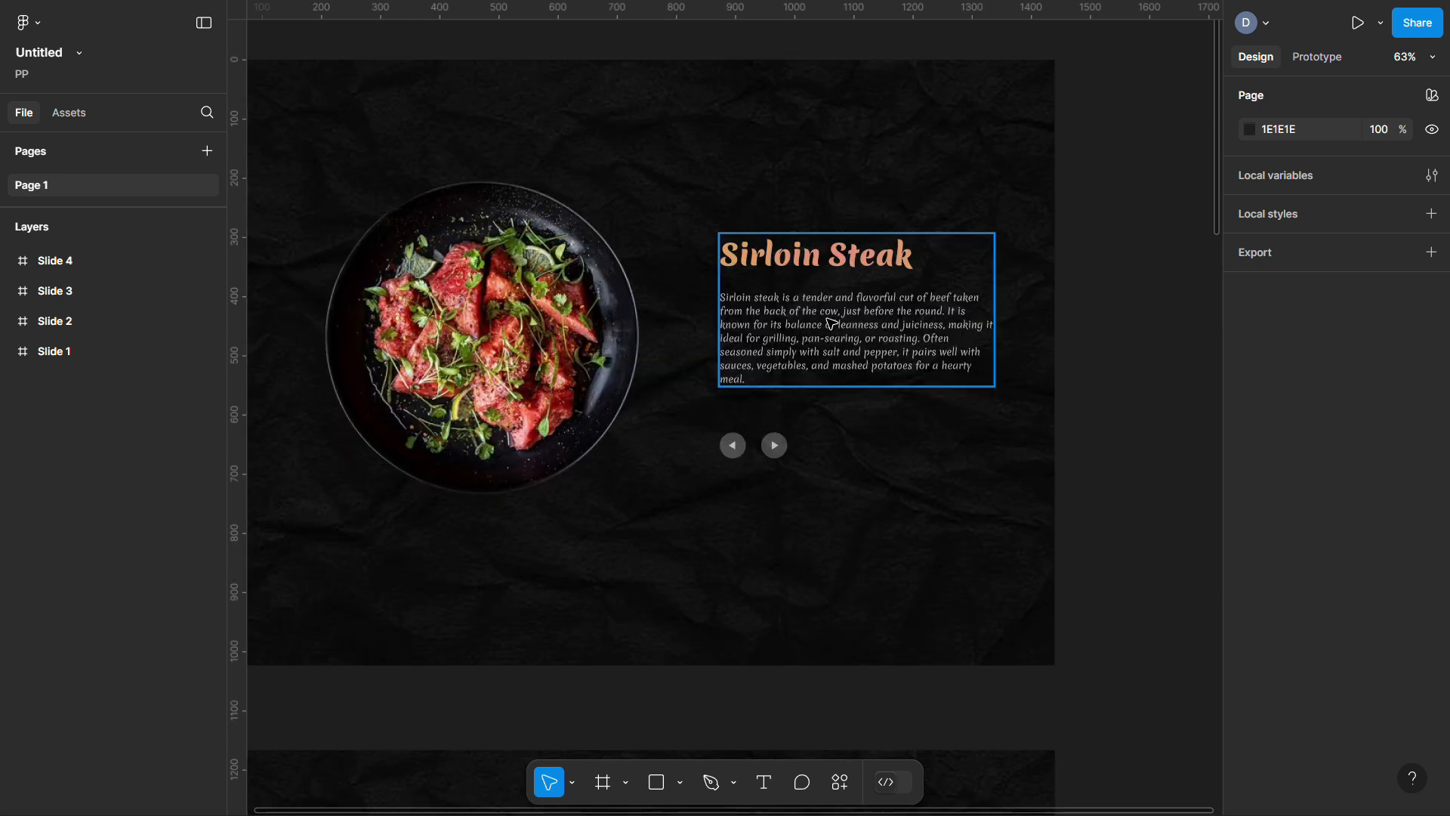
click(832, 324)
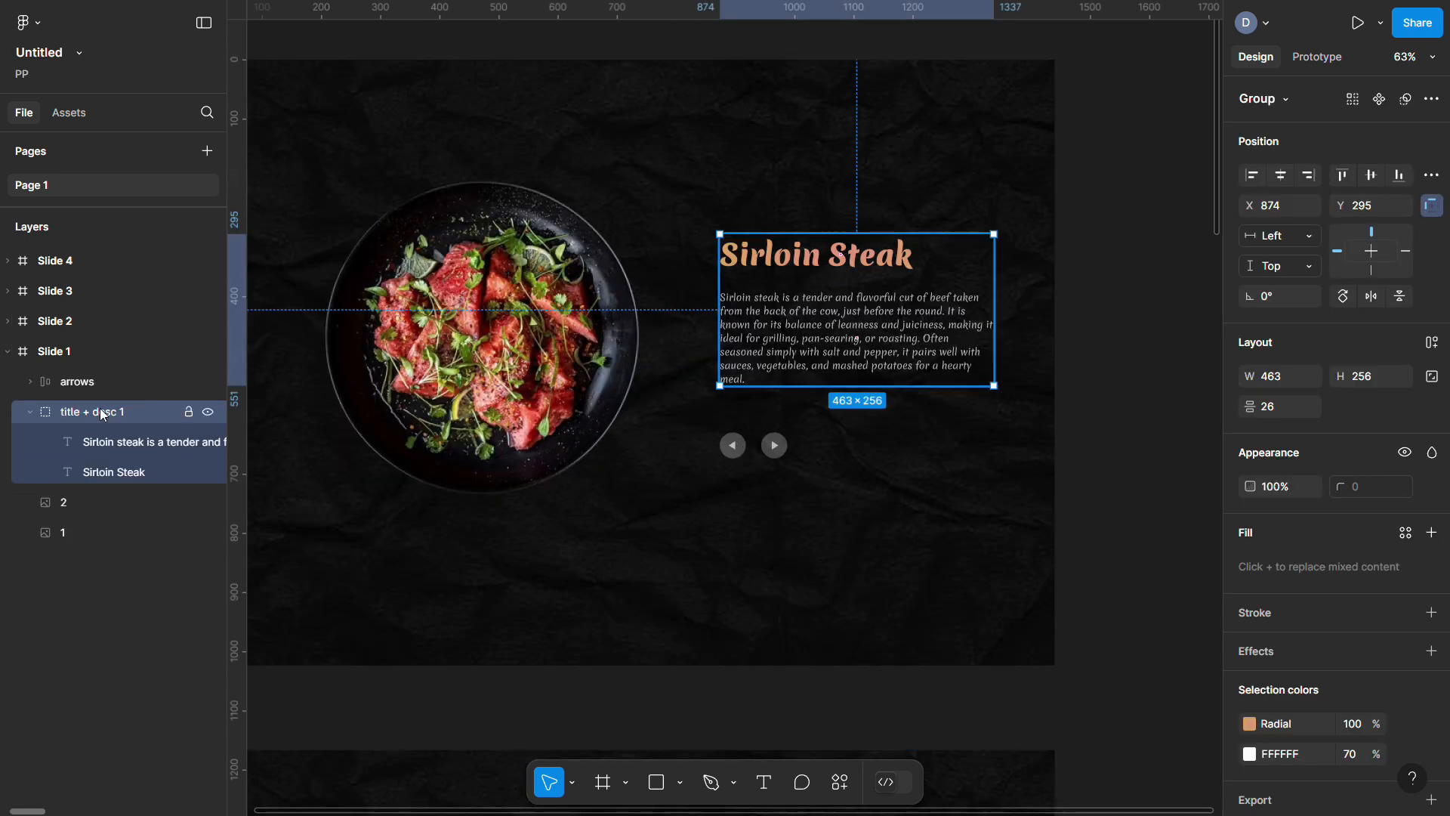
click(7, 321)
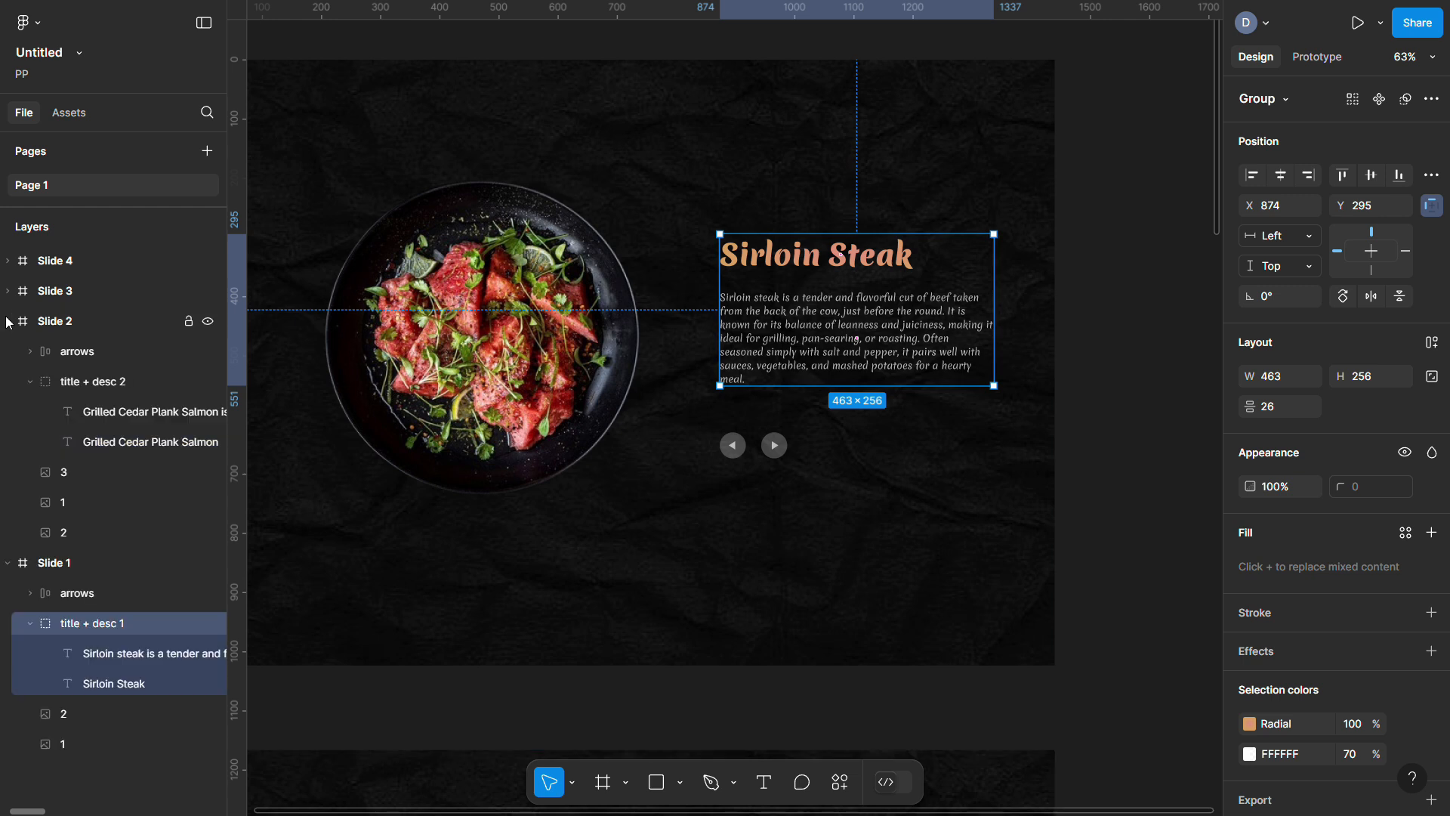
click(8, 291)
click(8, 260)
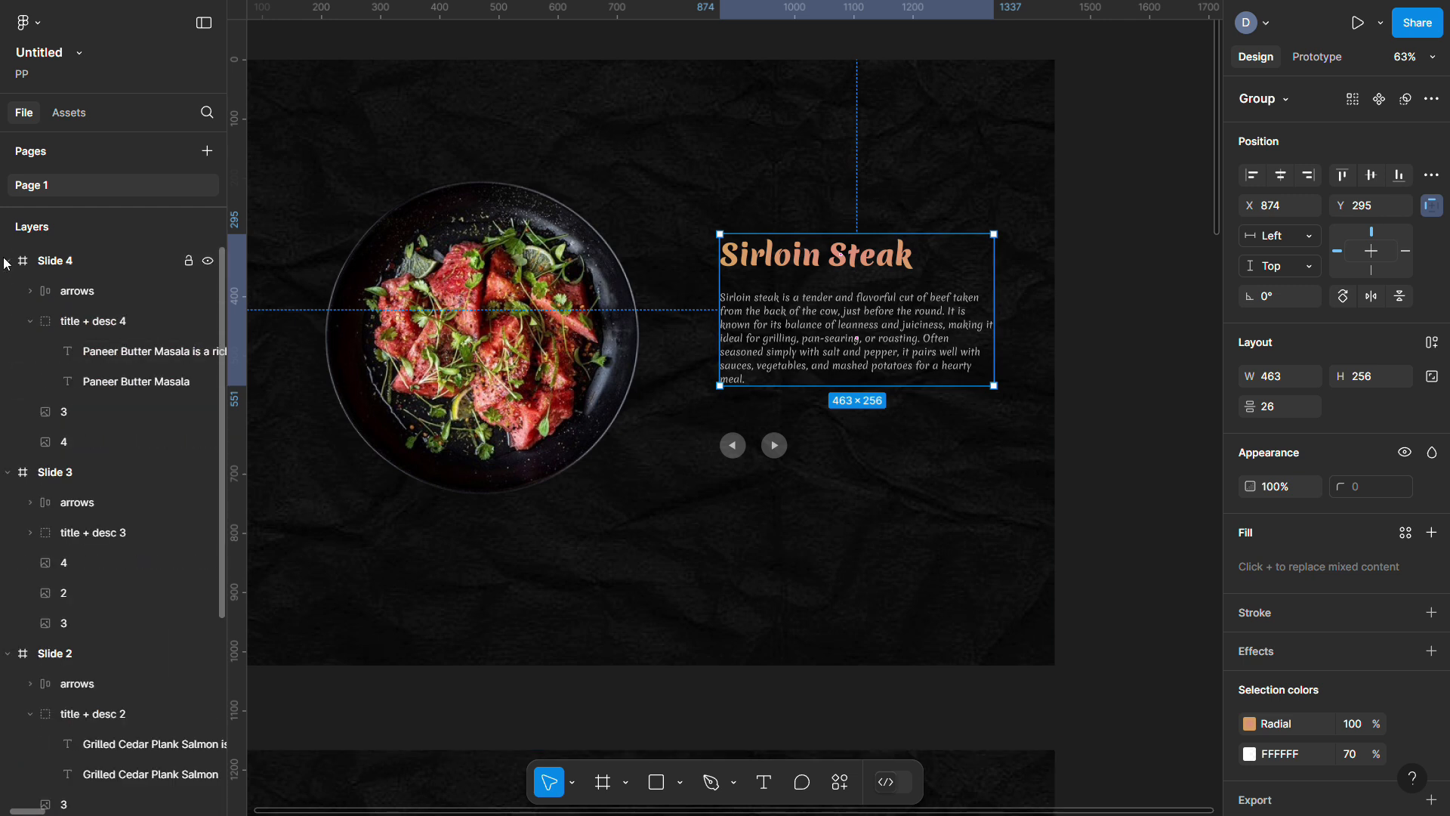
click(8, 261)
click(8, 291)
click(8, 321)
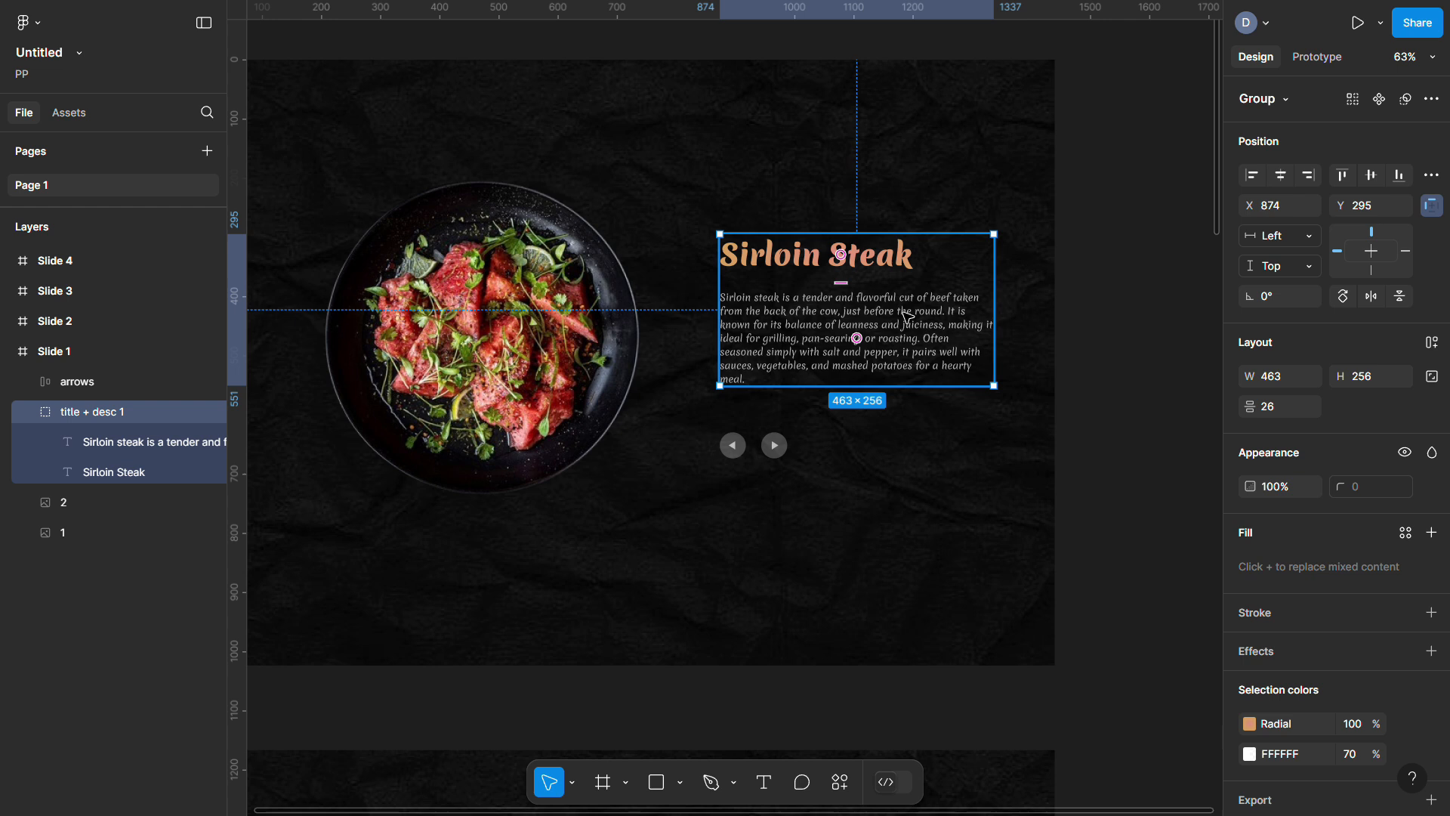
Paste the Sirloin group into Slide 2 and move it off to the right
scroll(909, 317, down, 3)
scroll(909, 317, down, 3)
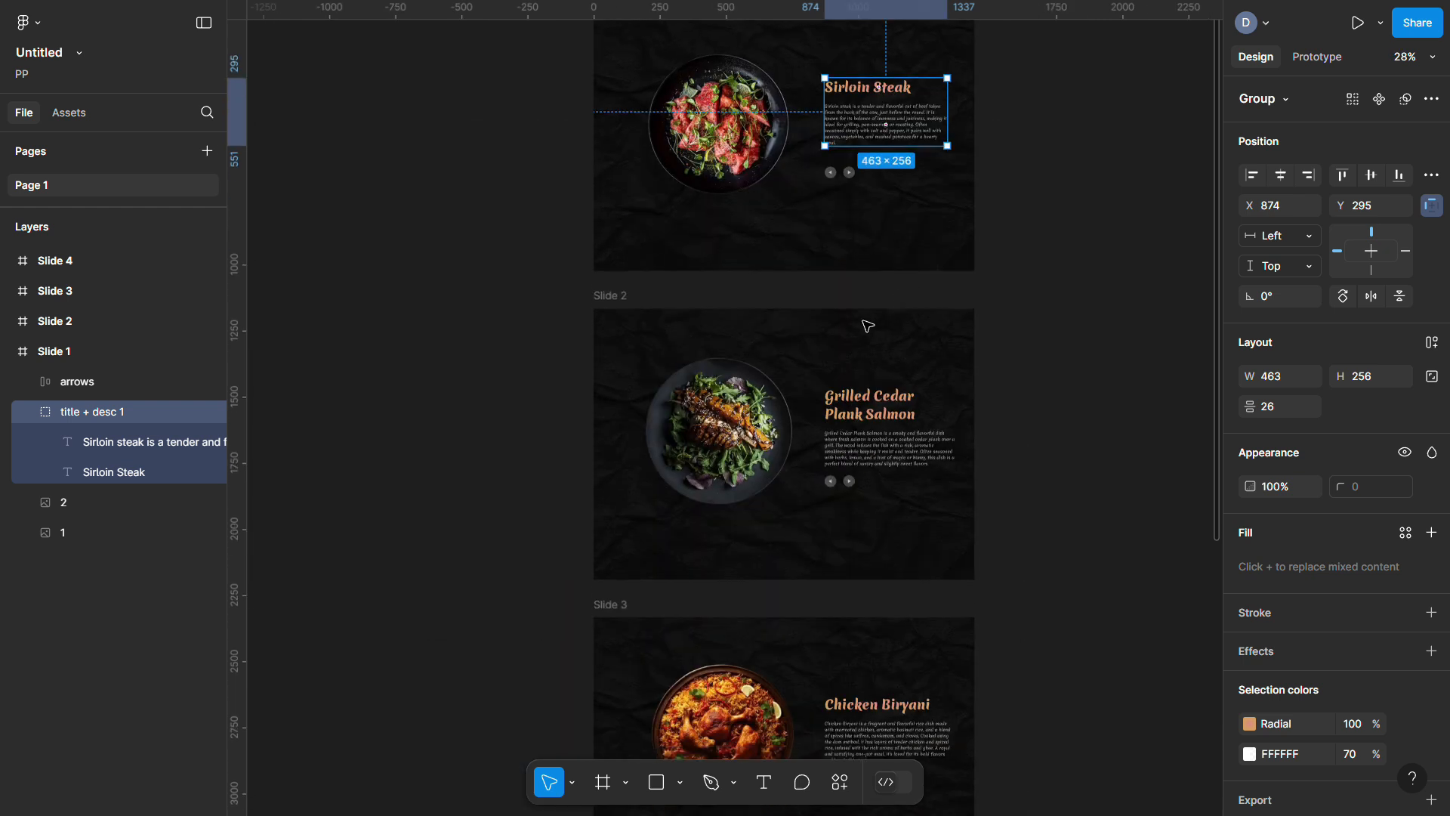
click(601, 292)
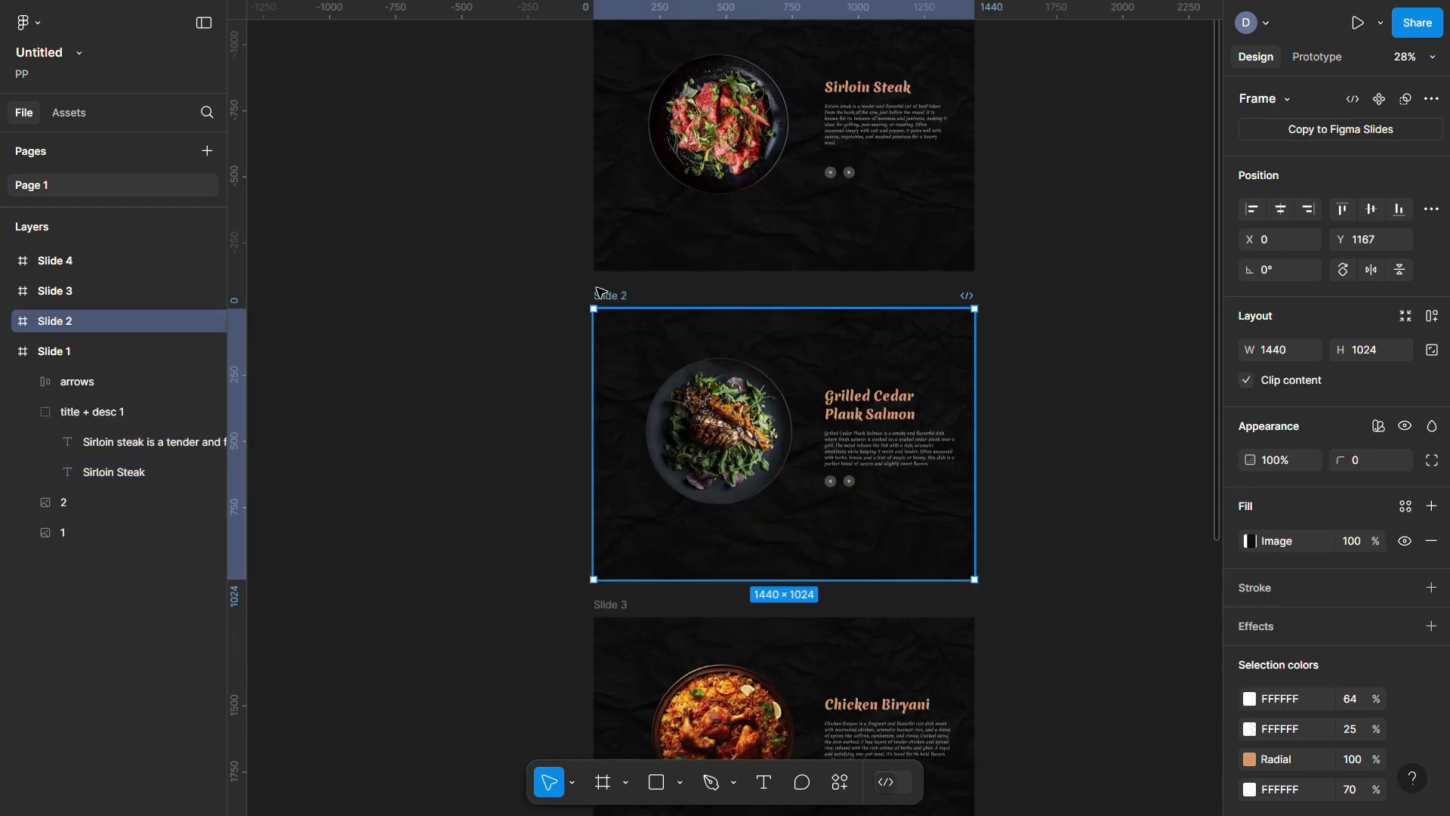
key(ctrl+v)
scroll(948, 429, up, 5)
key(shift+Right)
drag(944, 428, 1143, 428)
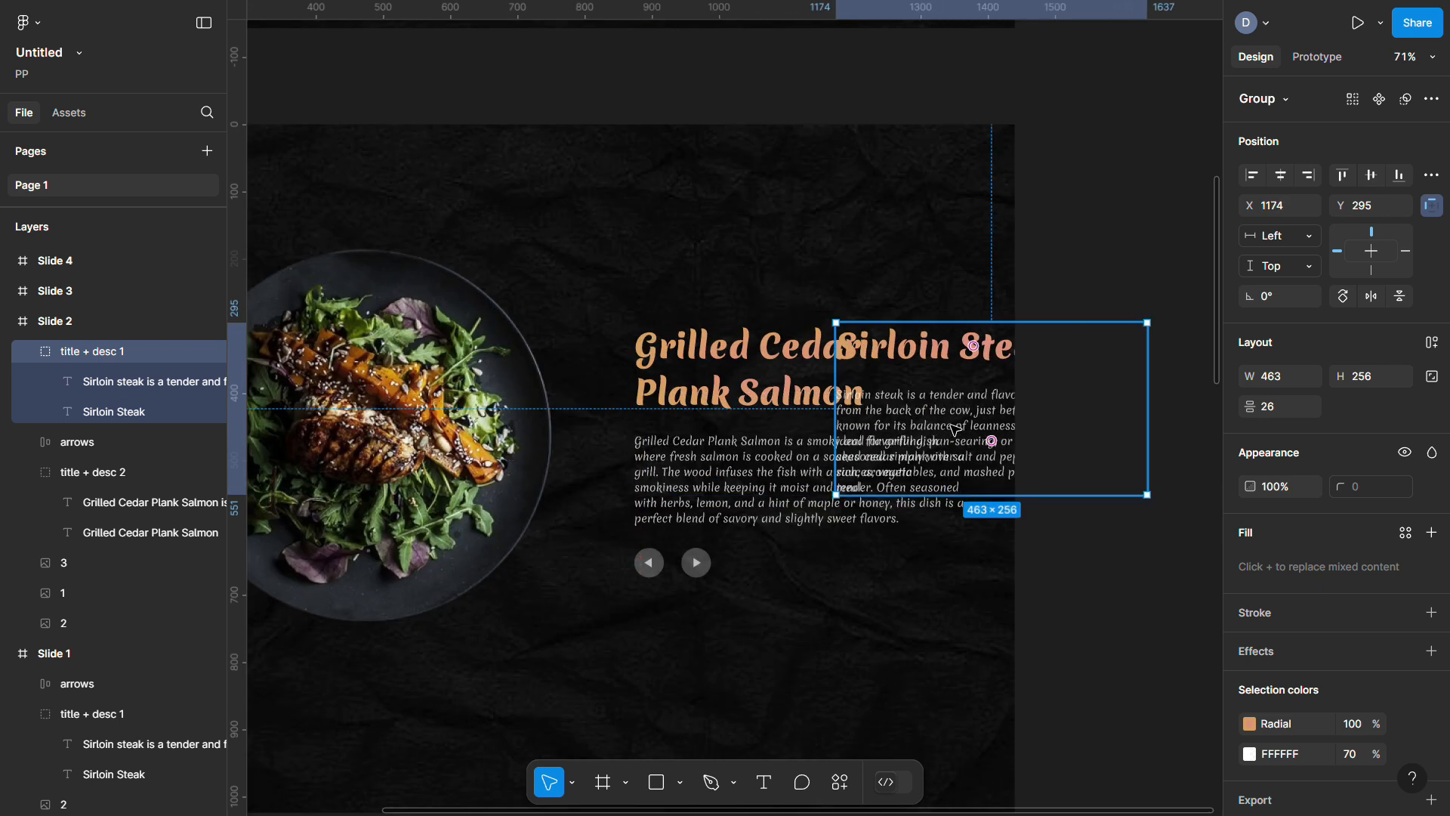
Nudge the pasted description text slightly further right
double_click(956, 429)
key(shift+Right)
key(shift+Right)
key(shift+Right)
key(shift+Right)
key(shift+Right)
key(shift+Right)
key(shift+Right)
key(shift+Right)
key(shift+Right)
key(shift+Right)
key(shift+Right)
key(shift+Right)
key(shift+Right)
key(shift+Right)
key(shift+Right)
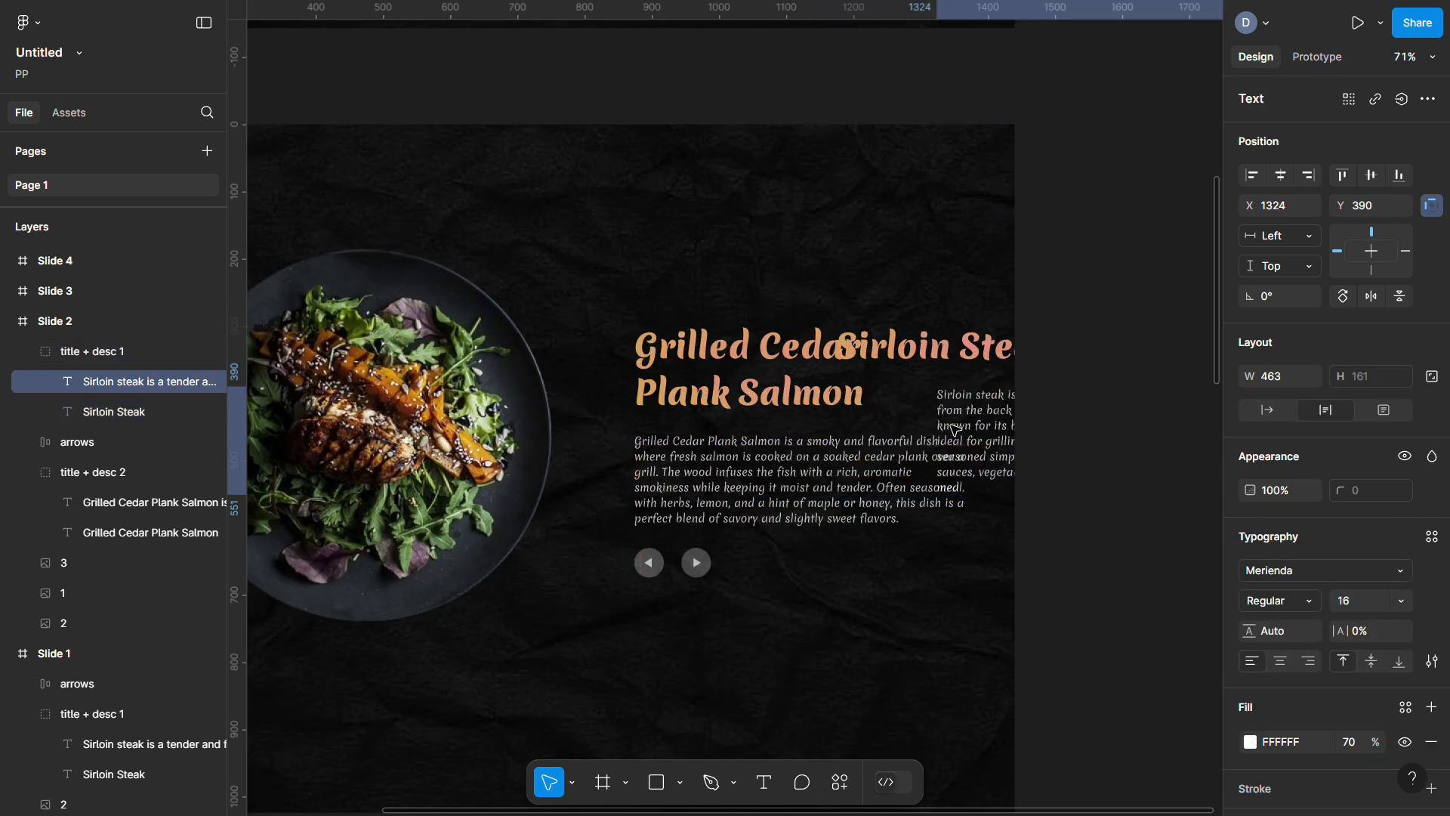
key(shift+Right)
click(1166, 169)
Set the pasted Sirloin group's opacity to 0%
click(1118, 408)
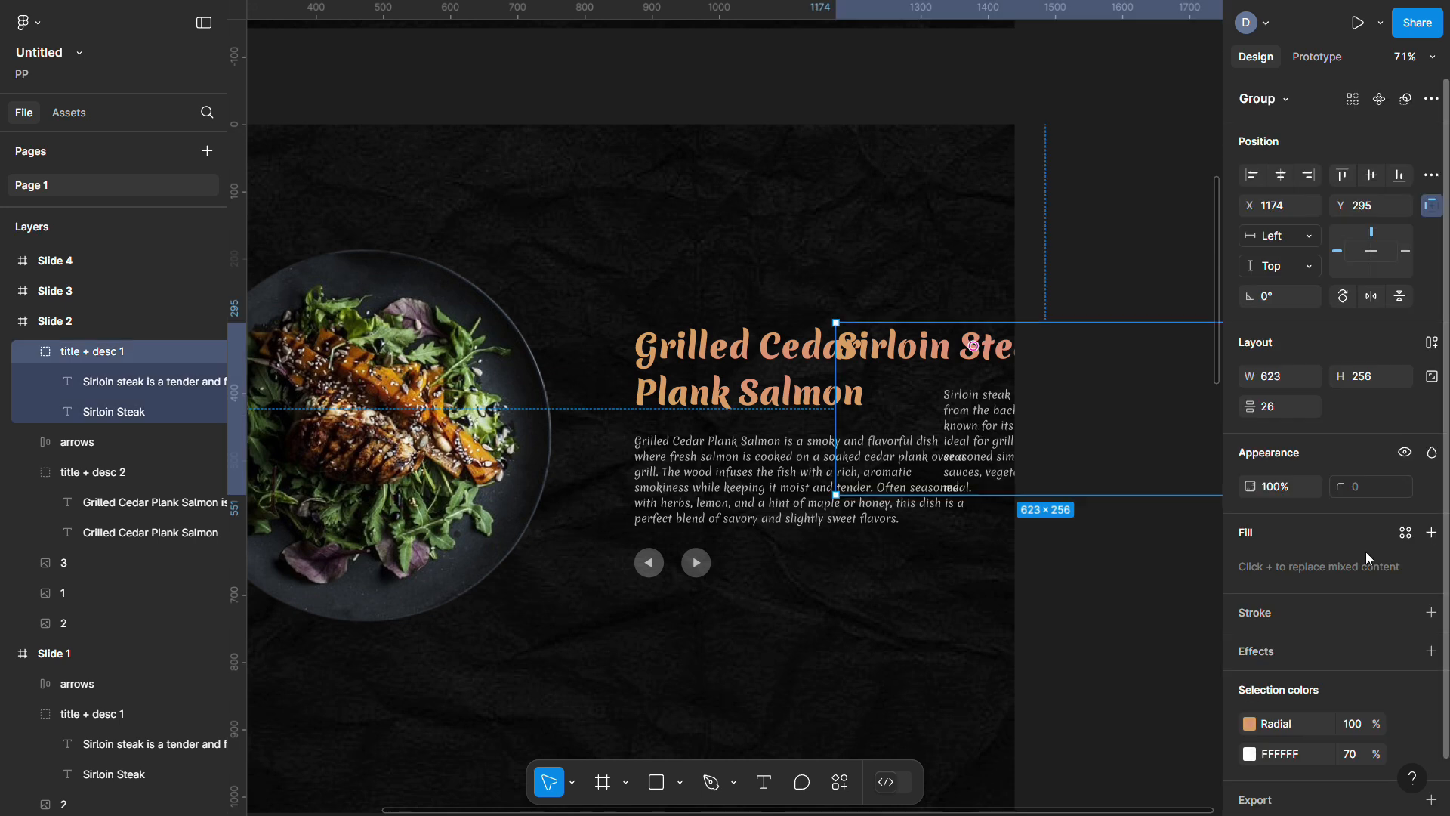
text(0)
key(Return)
click(1117, 275)
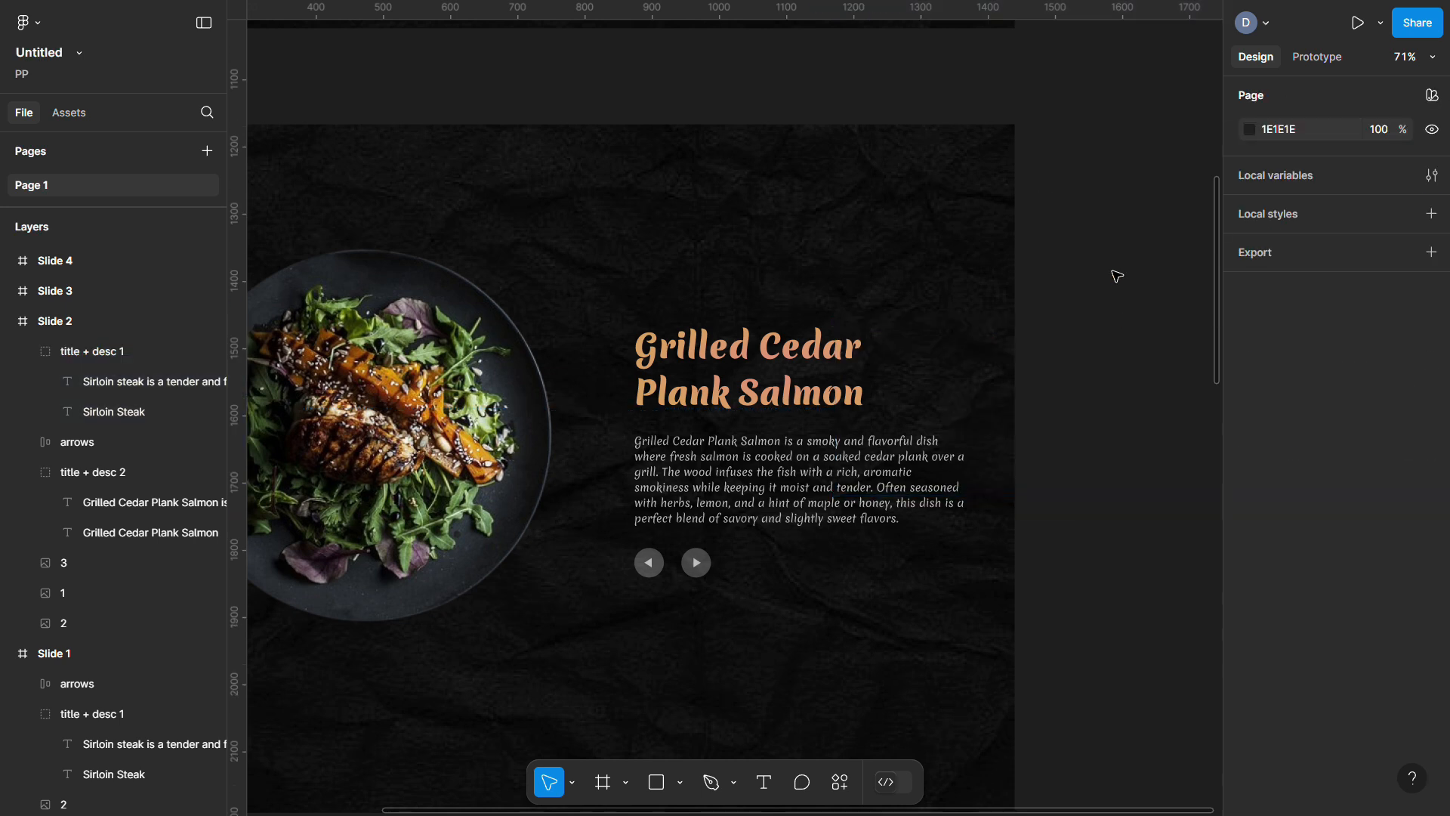
scroll(1116, 275, down, 5)
Paste the salmon title group into Slide 3, shifted right, and the Chicken Biryani group into Slide 4
click(789, 303)
scroll(458, 248, down, 5)
click(459, 248)
key(ctrl+v)
drag(829, 469, 969, 468)
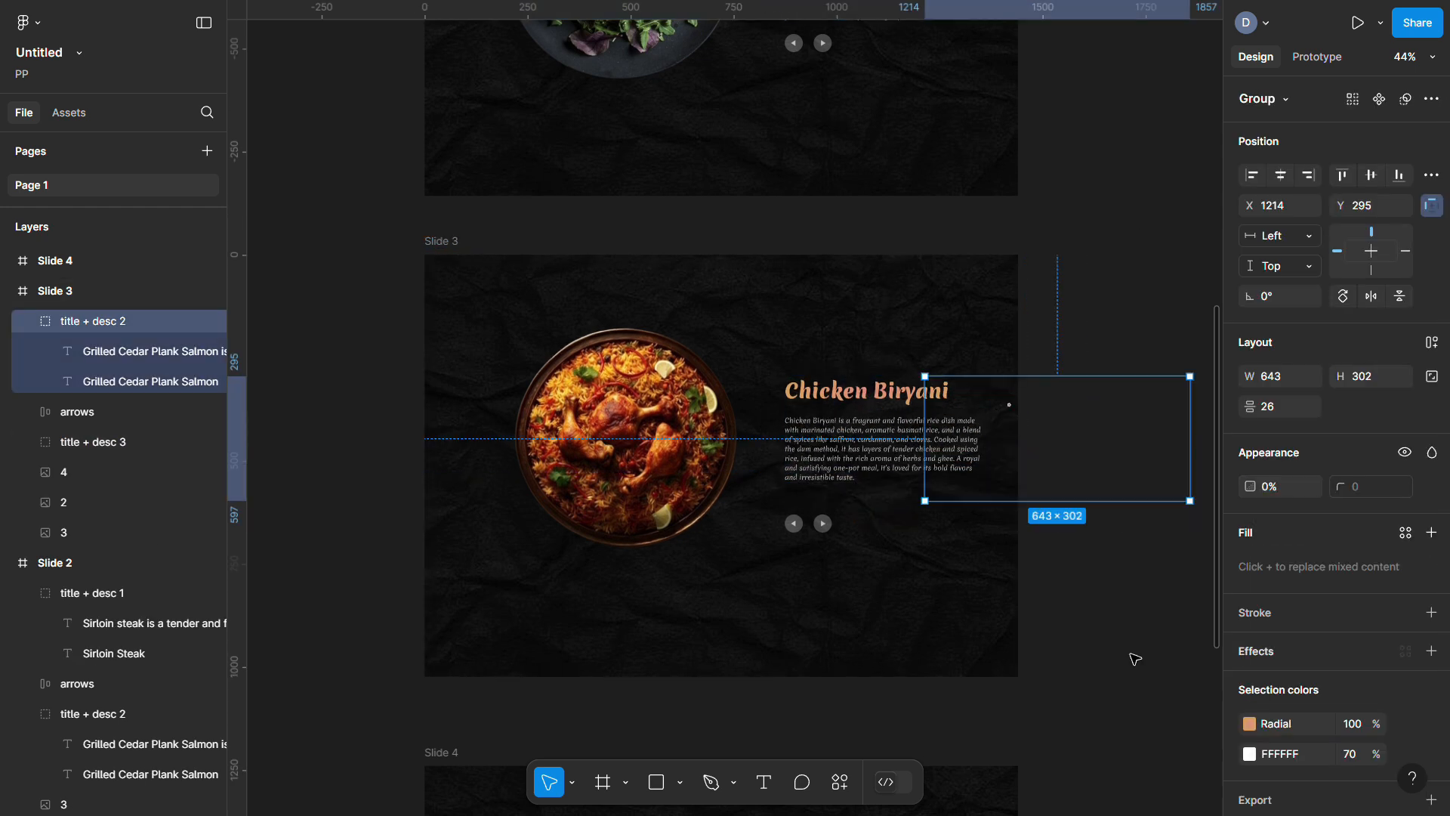
scroll(756, 453, down, 6)
click(453, 136)
key(ctrl+v)
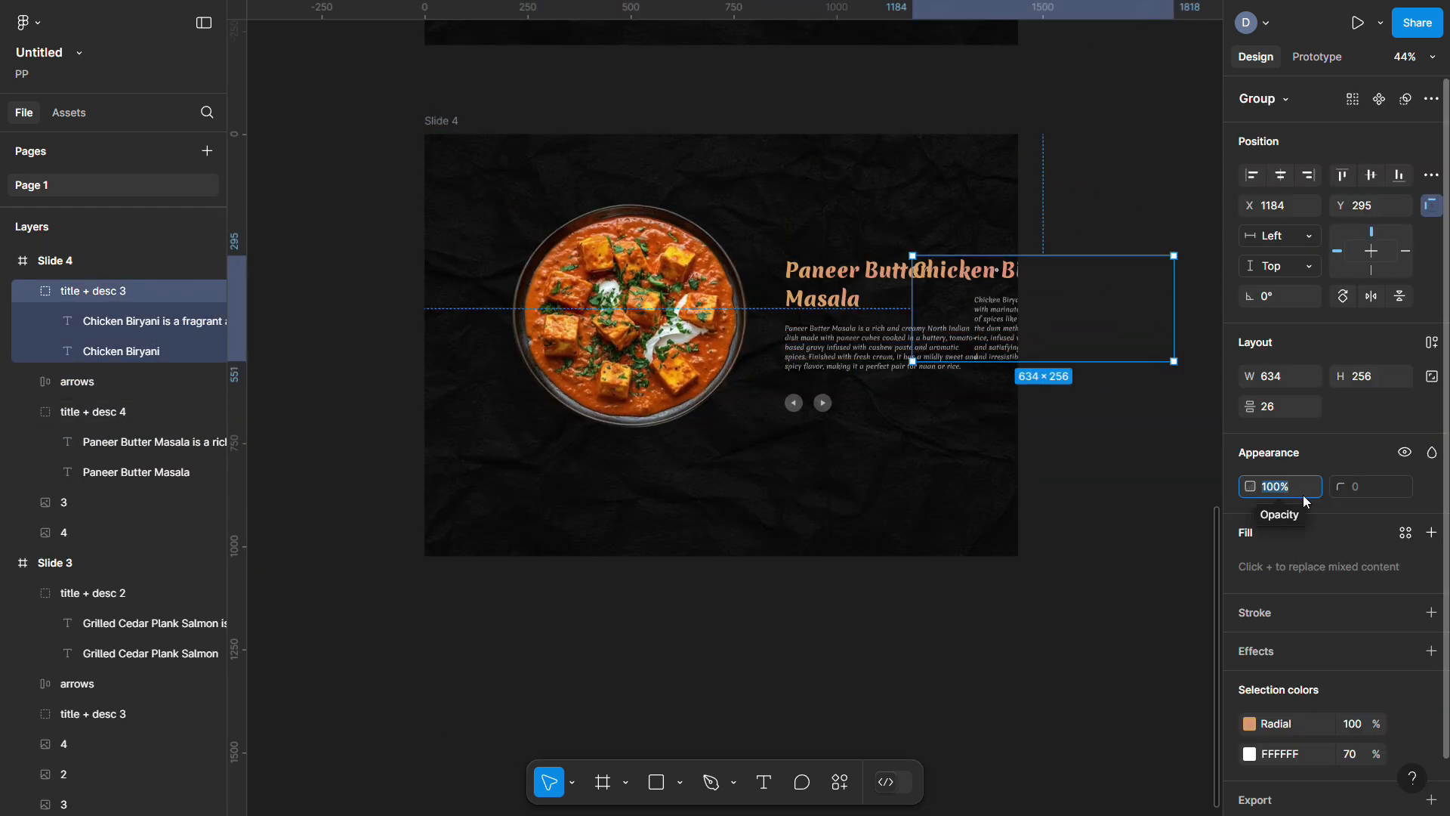
Paste the Paneer Butter Masala group into Slide 3, shifted right, at 0% opacity
scroll(755, 453, up, 2)
click(824, 483)
scroll(493, 301, up, 4)
key(ctrl+v)
drag(838, 454, 982, 453)
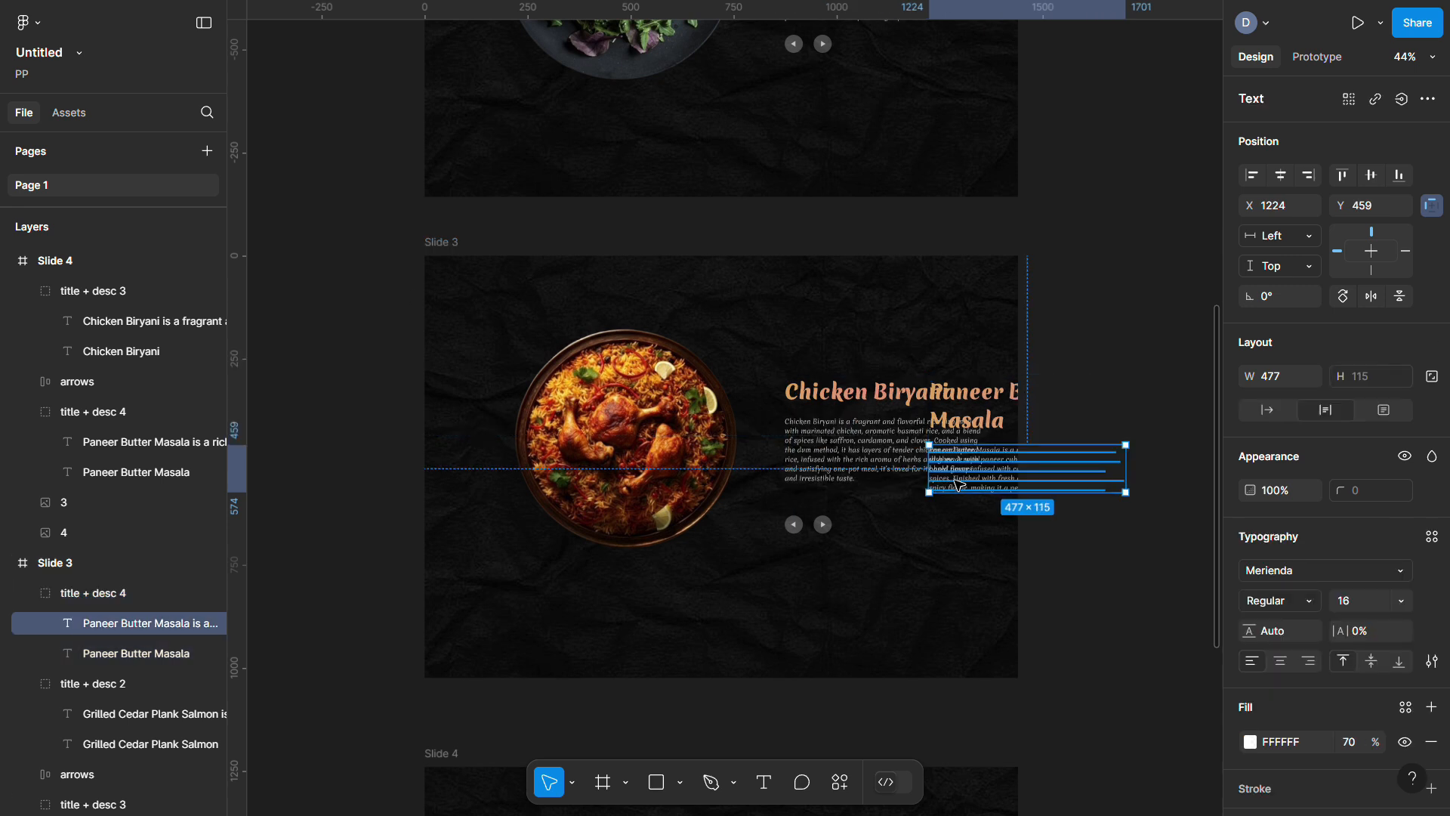
key(0)
key(0)
Paste the Chicken Biryani group into Slide 2 and shift it off to the right
scroll(744, 486, up, 5)
scroll(744, 486, up, 3)
key(ctrl+v)
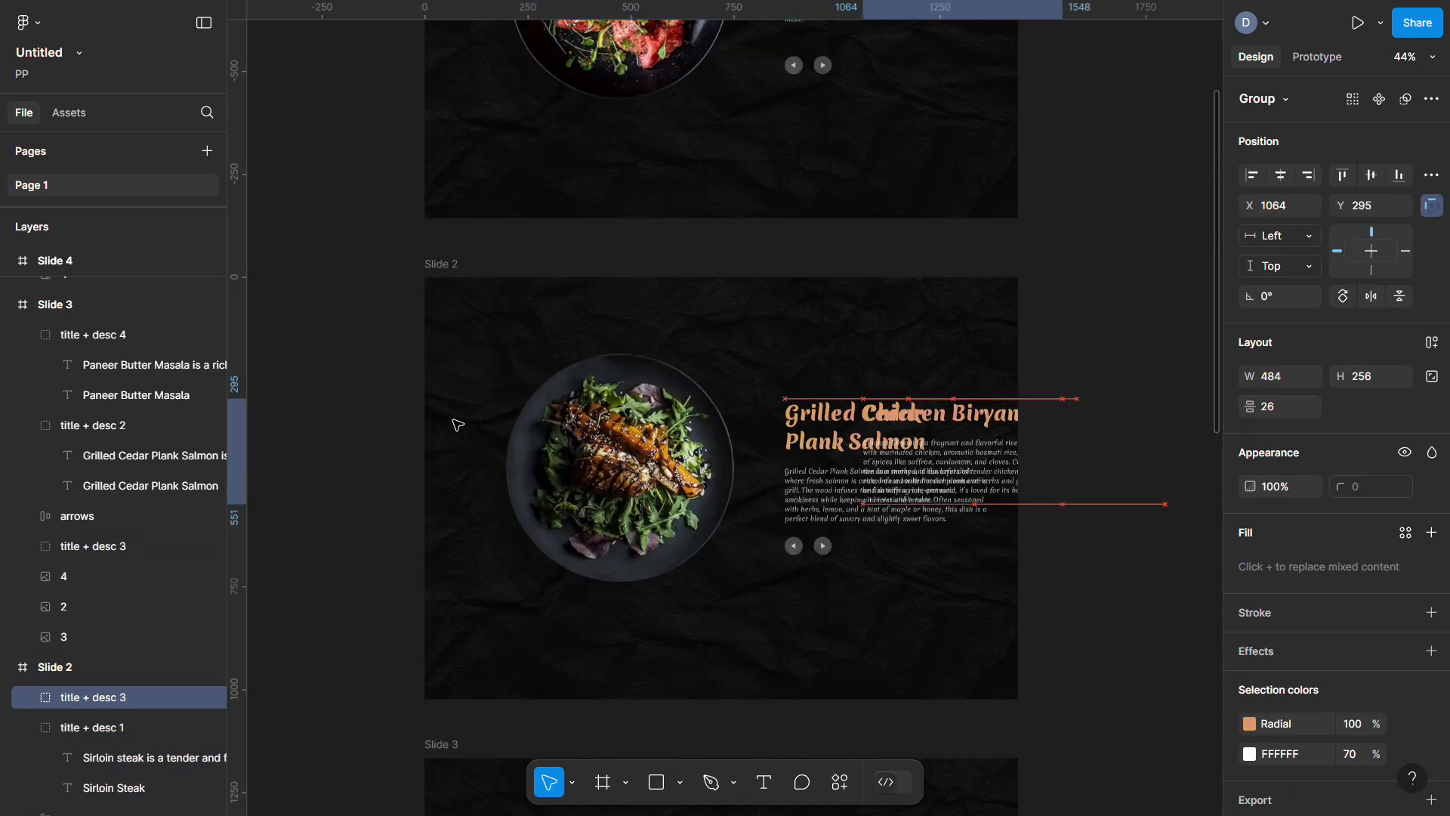
drag(868, 468, 982, 468)
key(Escape)
Paste the salmon group into Slide 1, shifted right, and set its opacity to 0%
scroll(680, 378, up, 5)
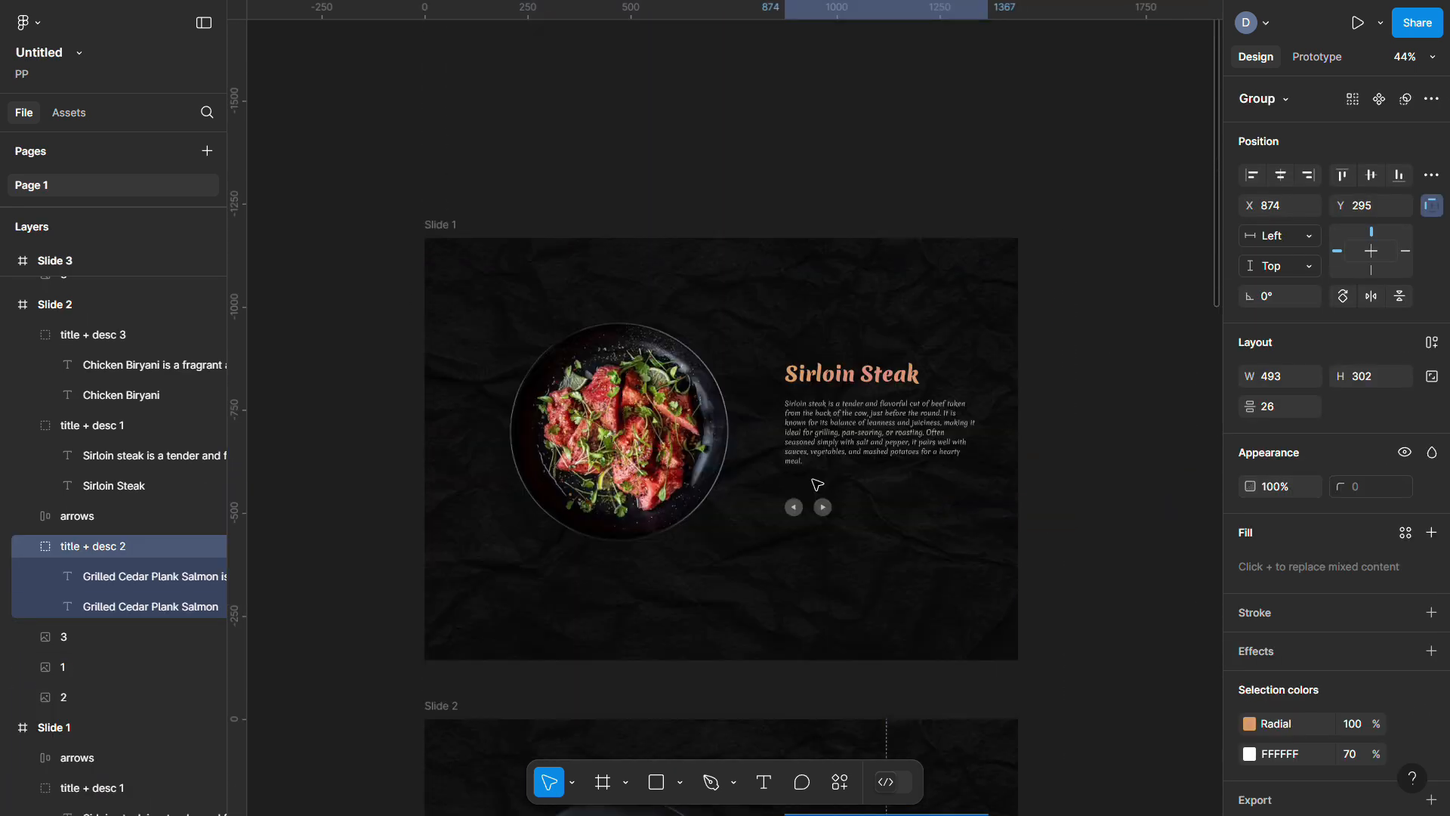
key(ctrl+v)
key(shift+Right)
key(Return)
key(Escape)
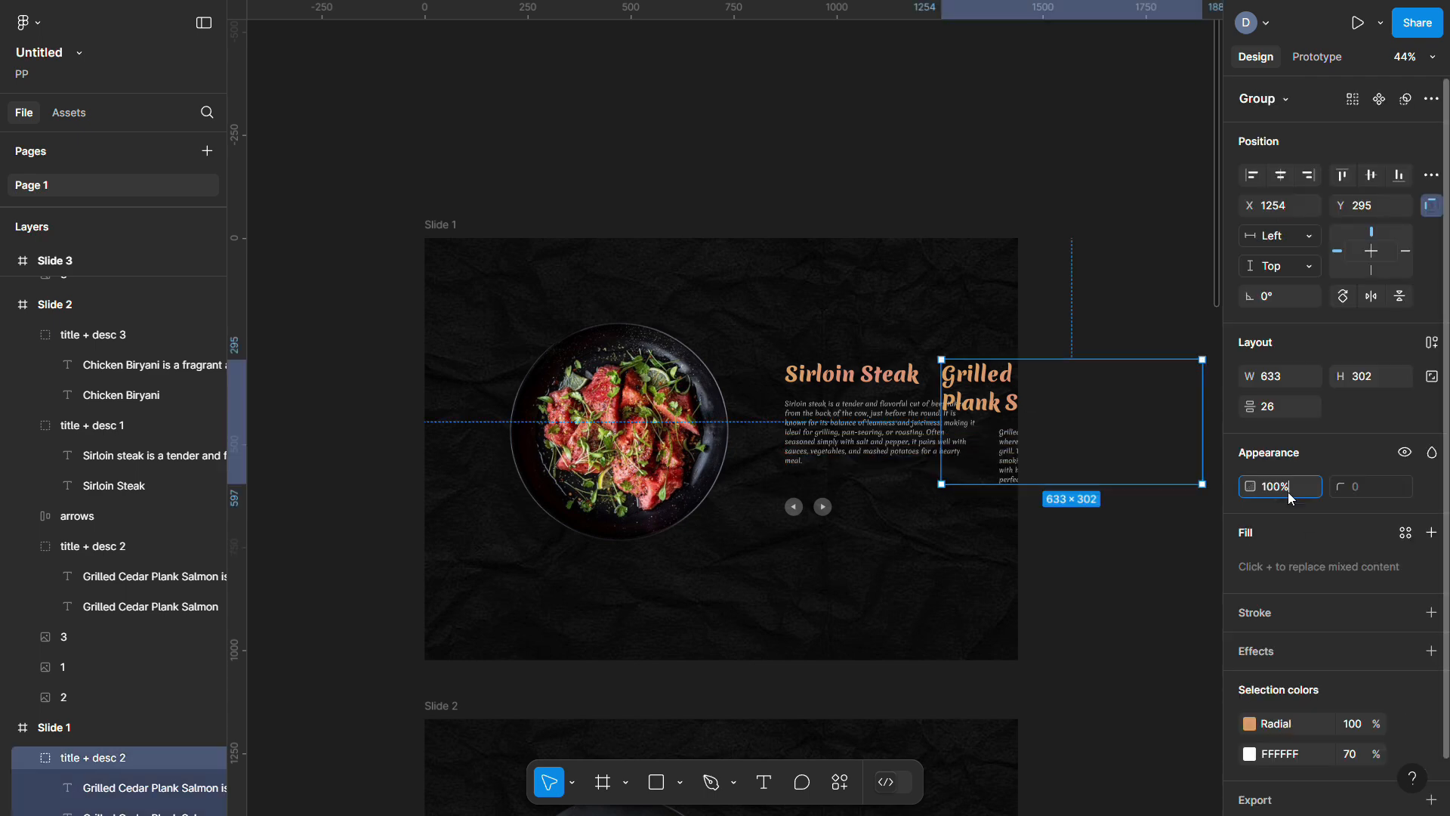
key(0)
key(0)
click(1107, 268)
click(1358, 24)
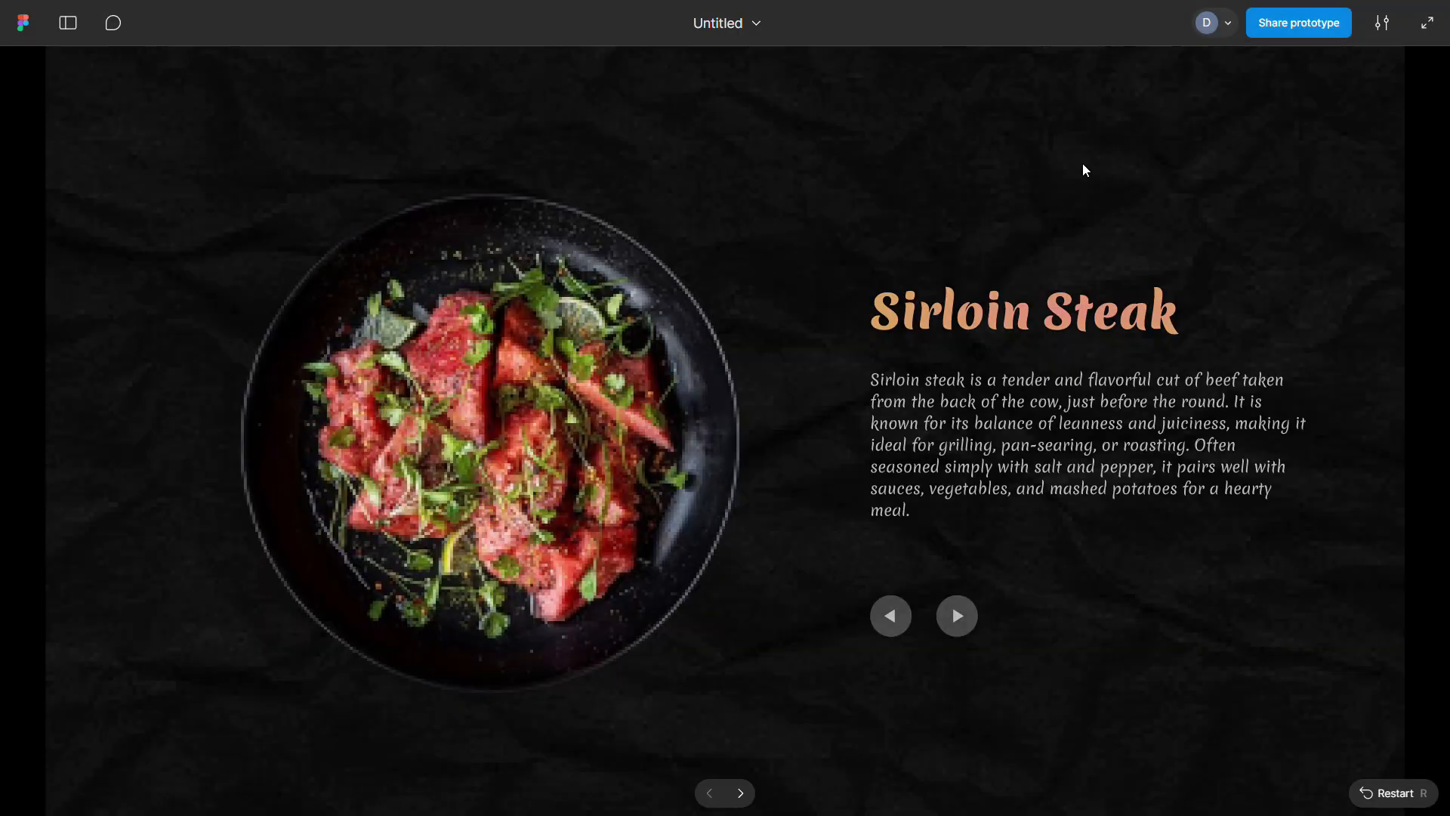
Use the next arrow to step from Grilled Cedar Plank Salmon through Chicken Biryani to Paneer Butter Masala
click(957, 618)
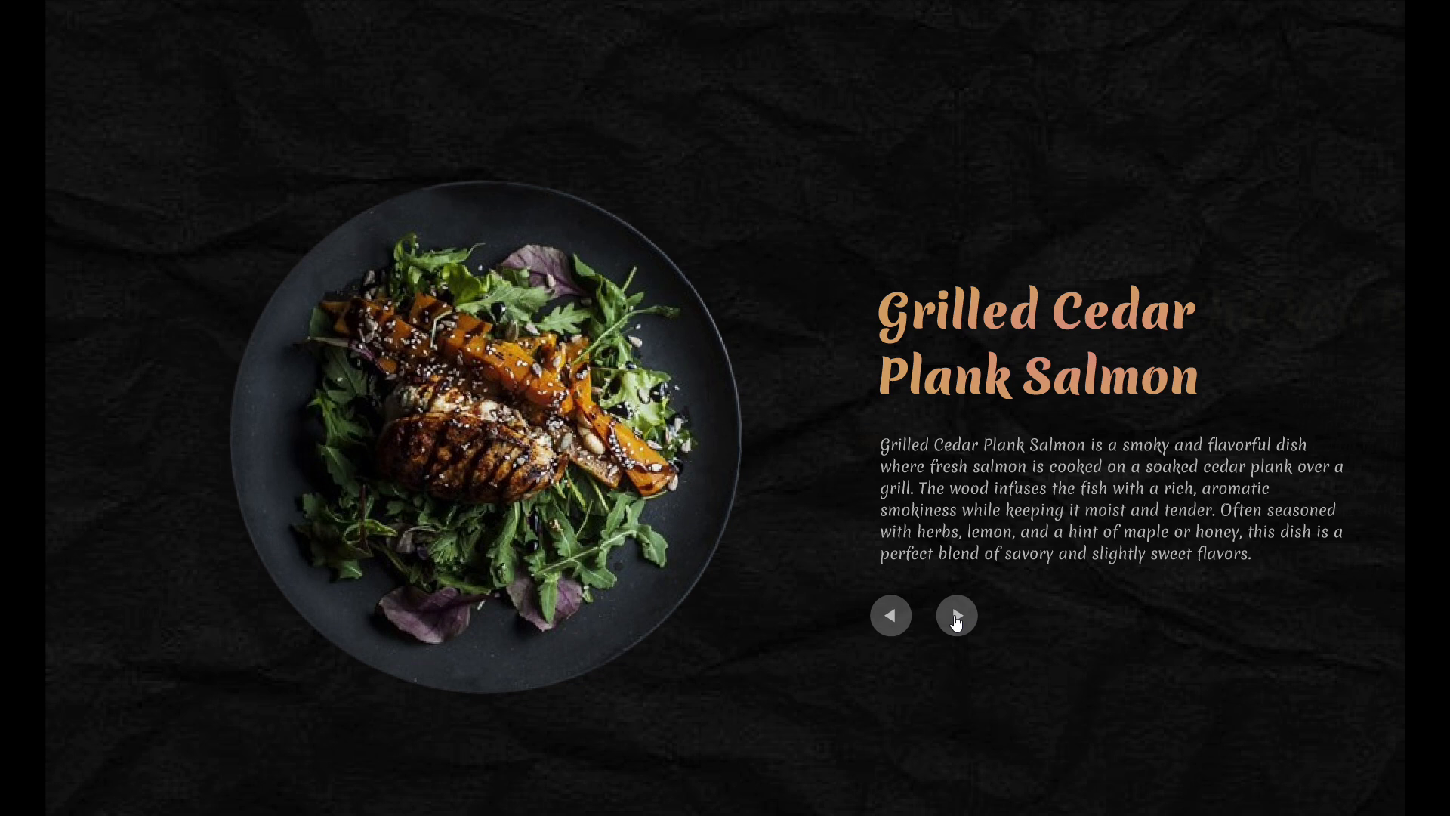
click(957, 618)
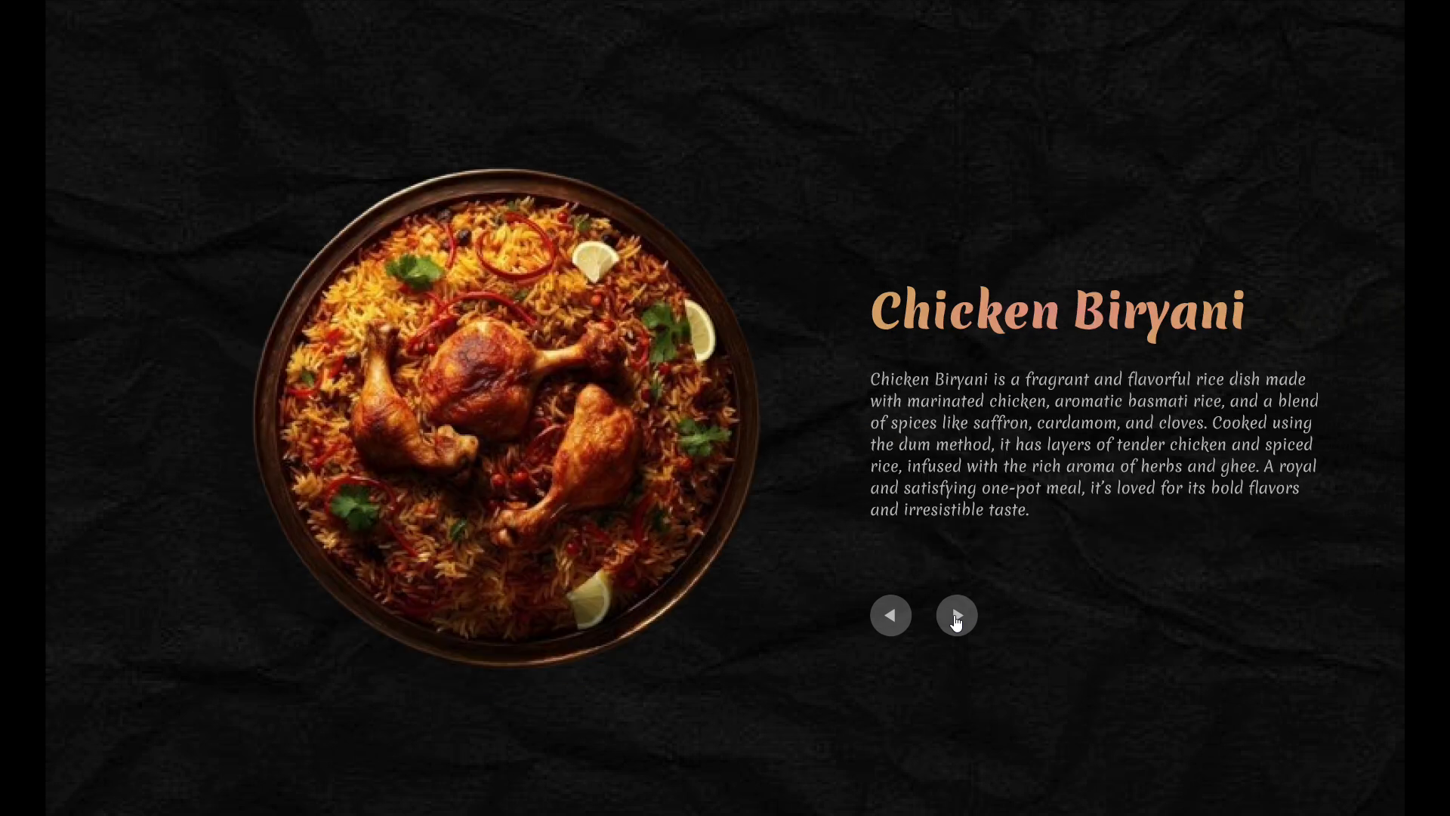
click(957, 618)
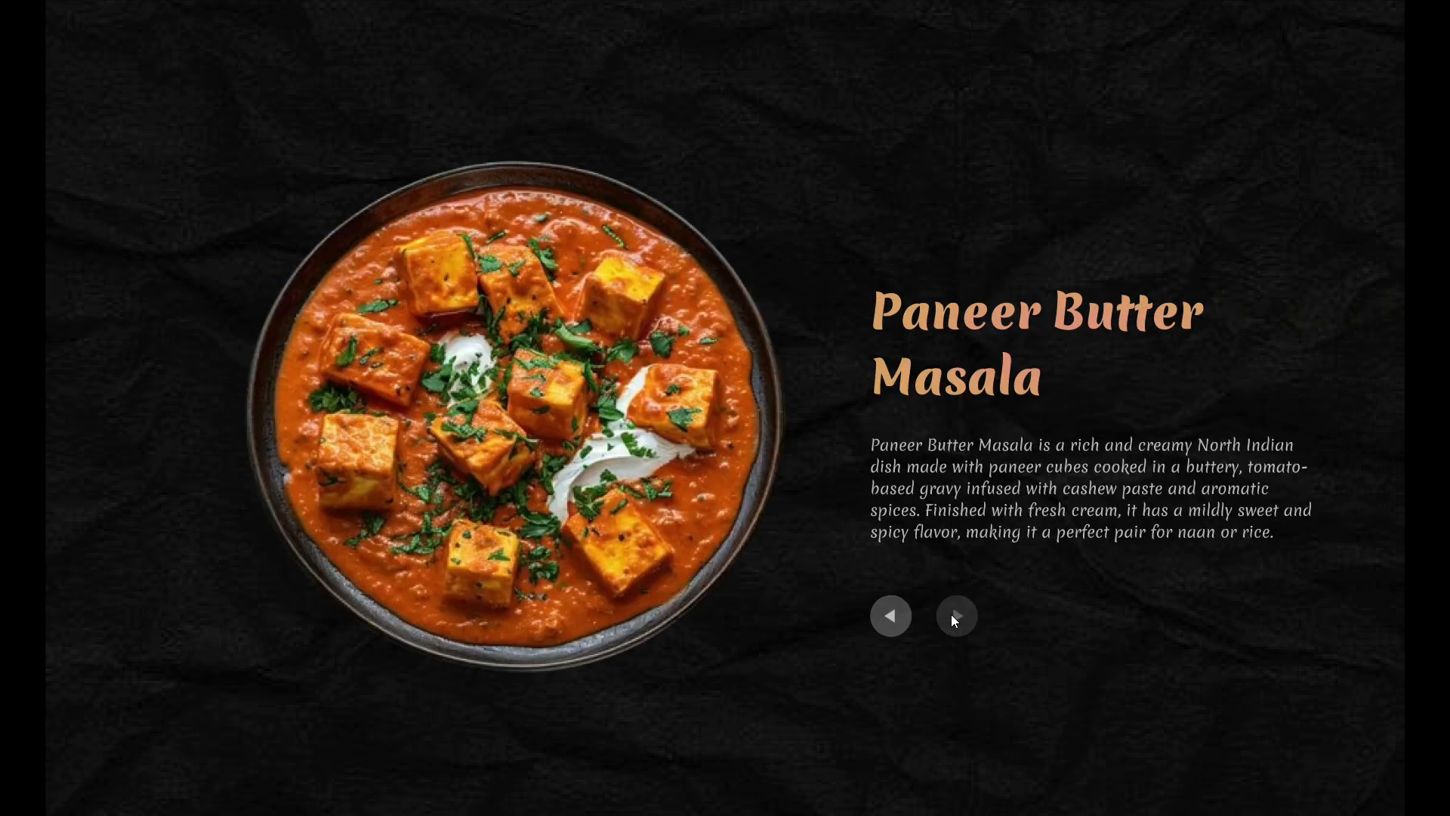